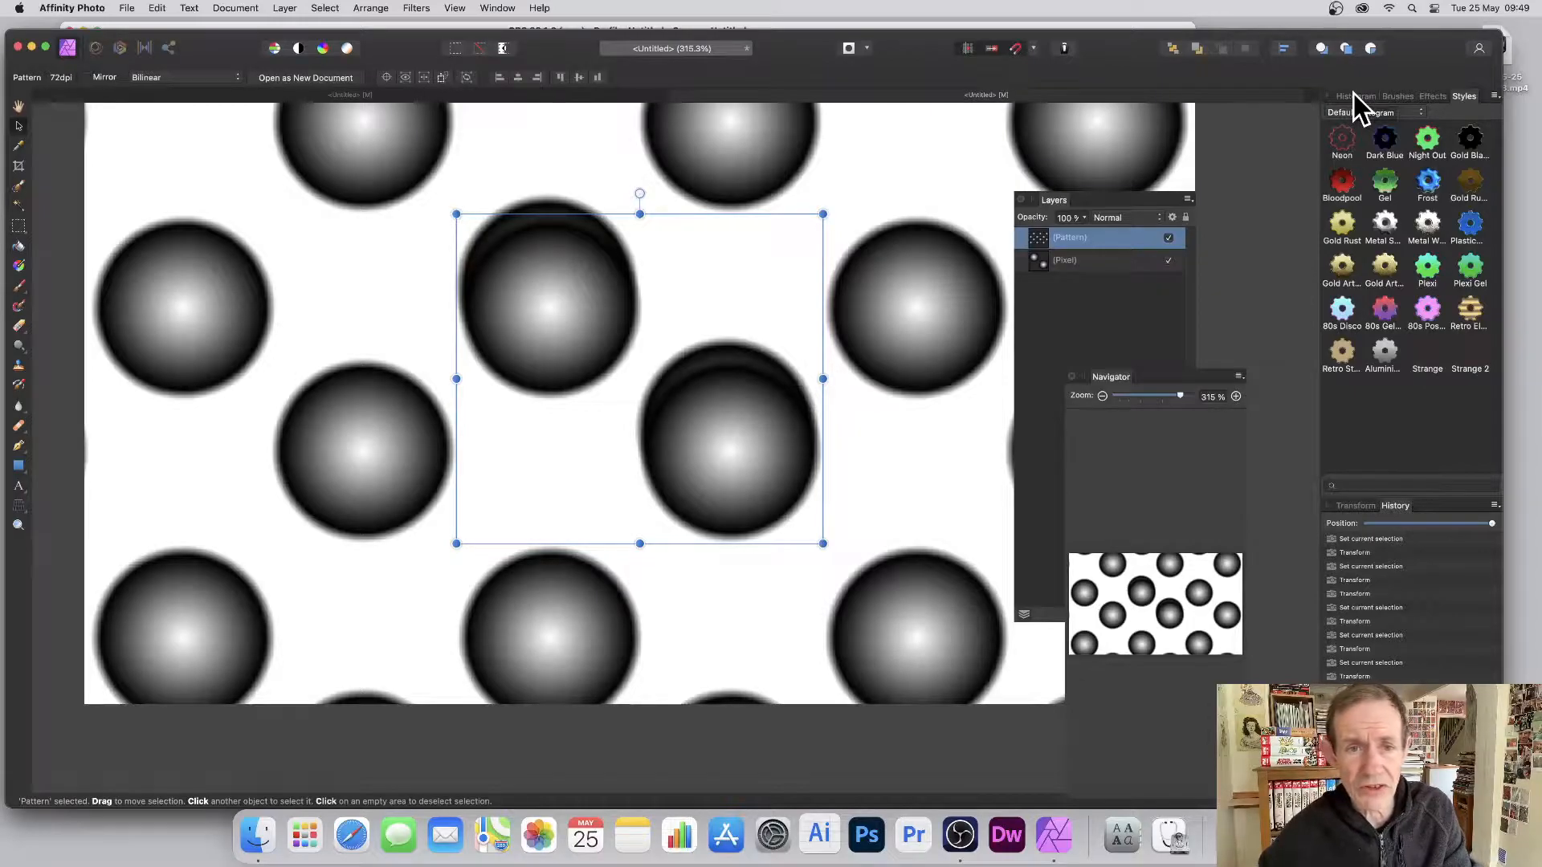
- Delete the existing pattern layer and the pixel layer beneath it to empty the document
{"action": "key", "text": "Delete"}
{"action": "key", "text": "Delete"}
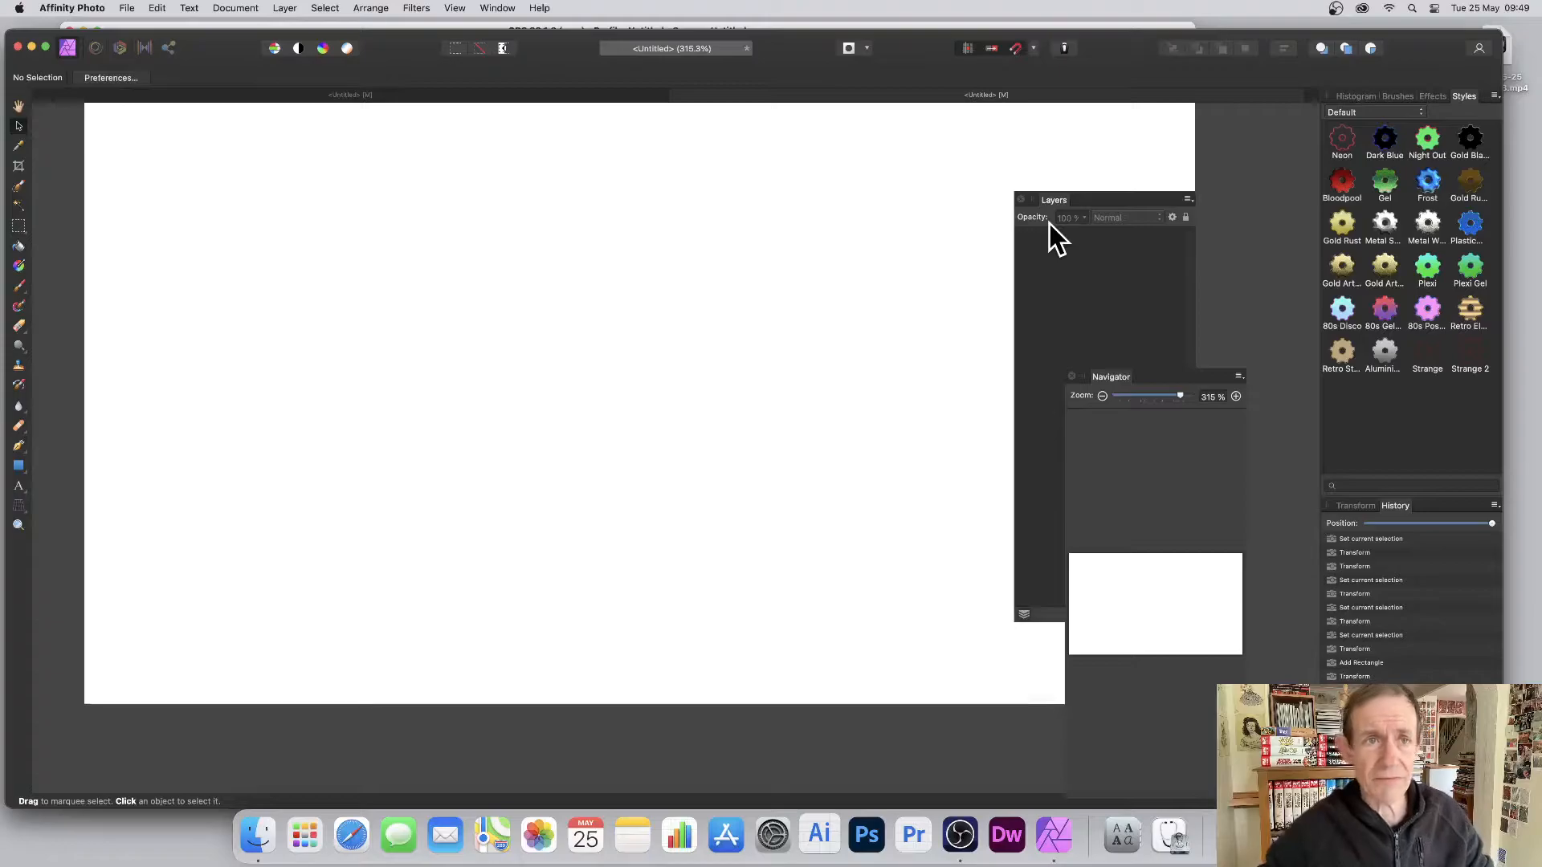
- Review the snapping options in the Snapping Manager and close it without making changes
{"action": "left_click", "coordinate": [455, 10]}
{"action": "mouse_move", "coordinate": [513, 337]}
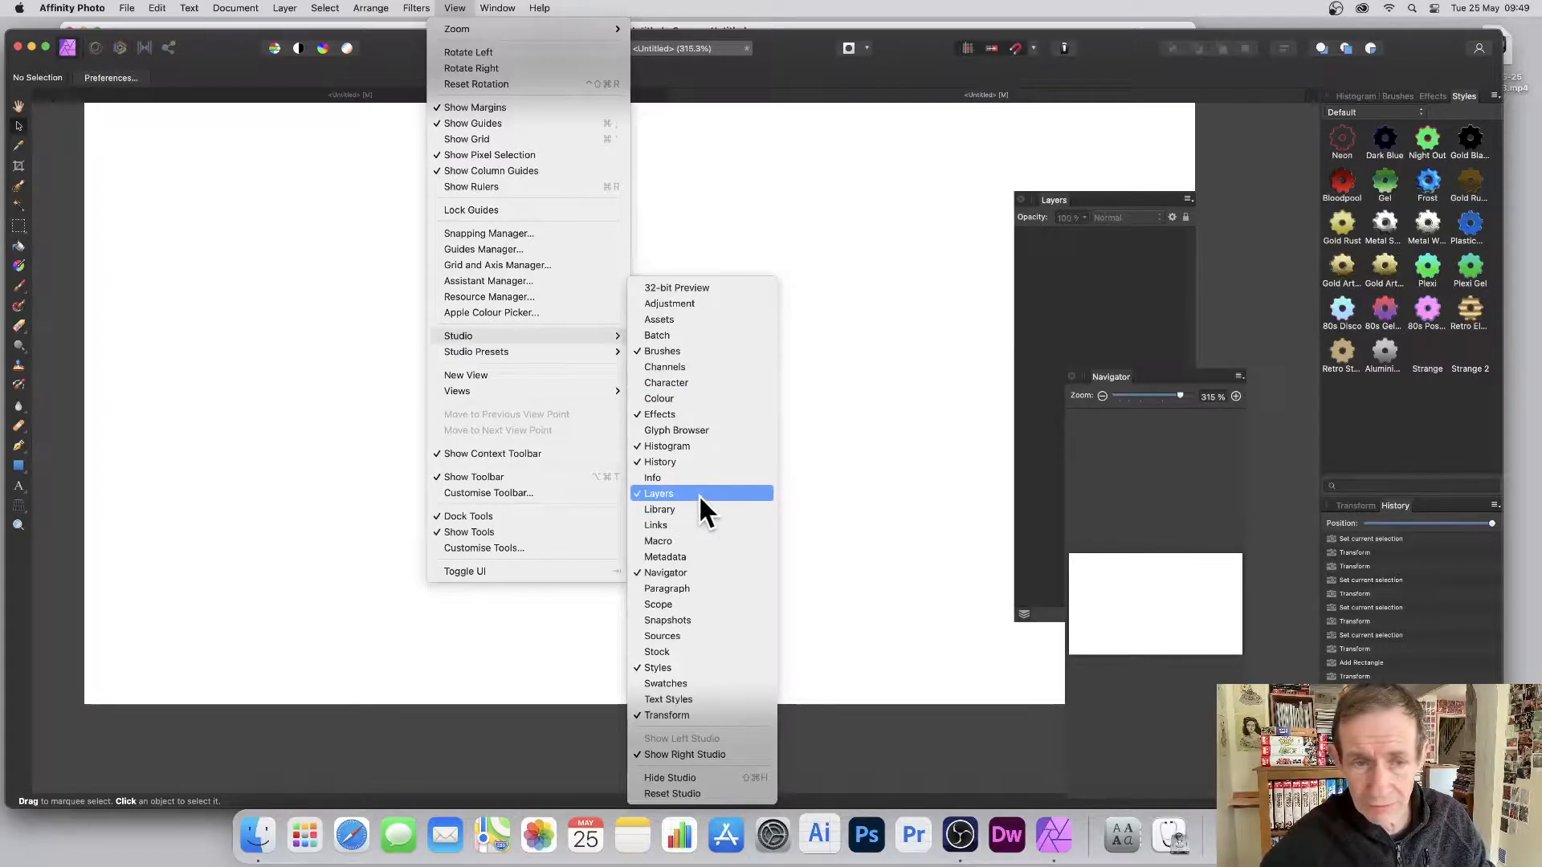
{"action": "left_click", "coordinate": [500, 233]}
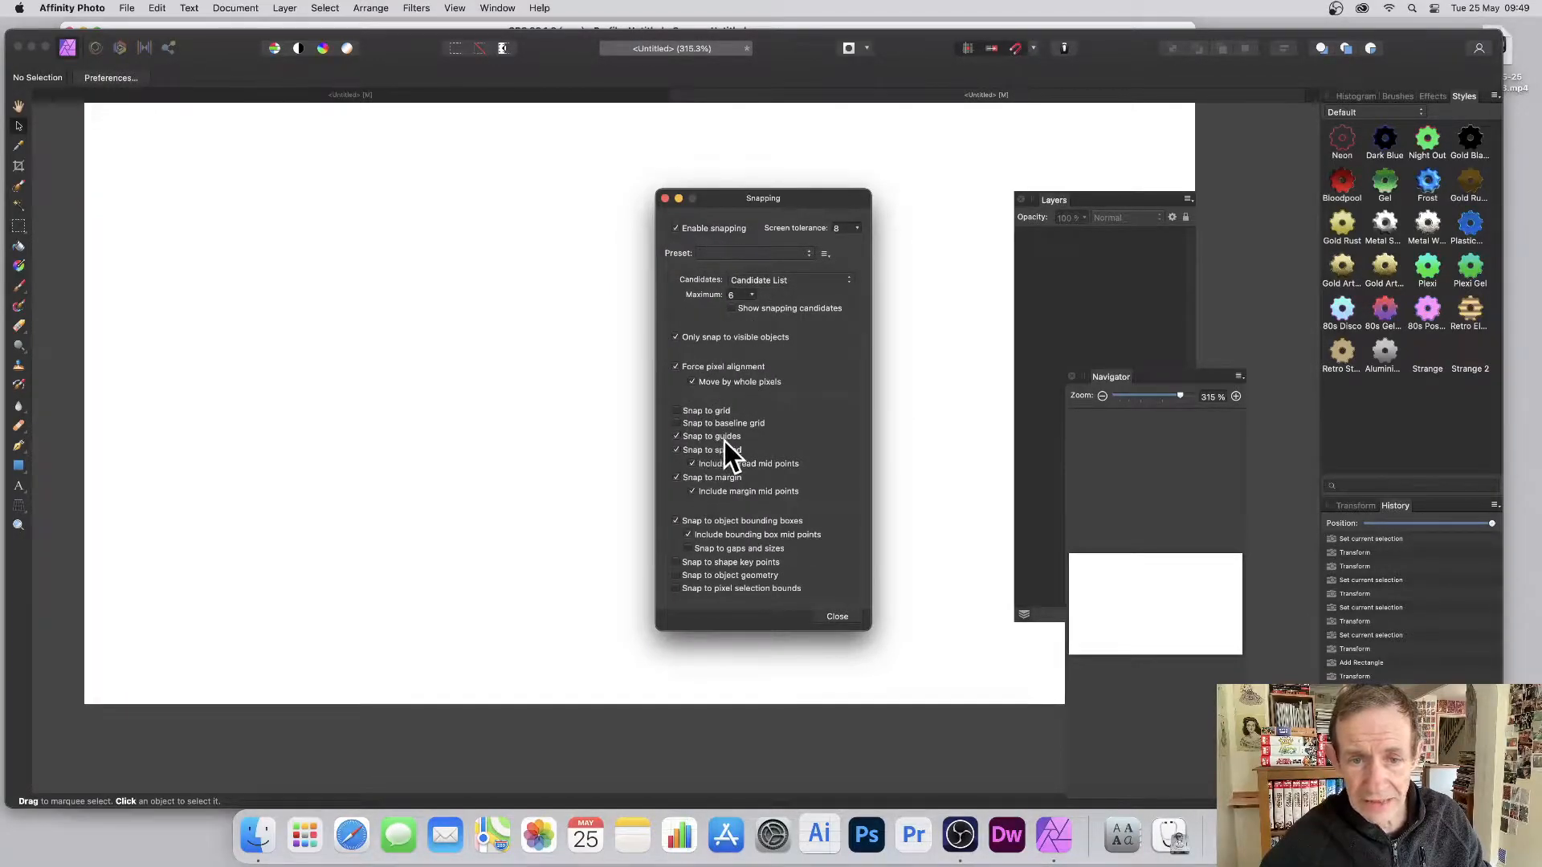
{"action": "left_click", "coordinate": [850, 618]}
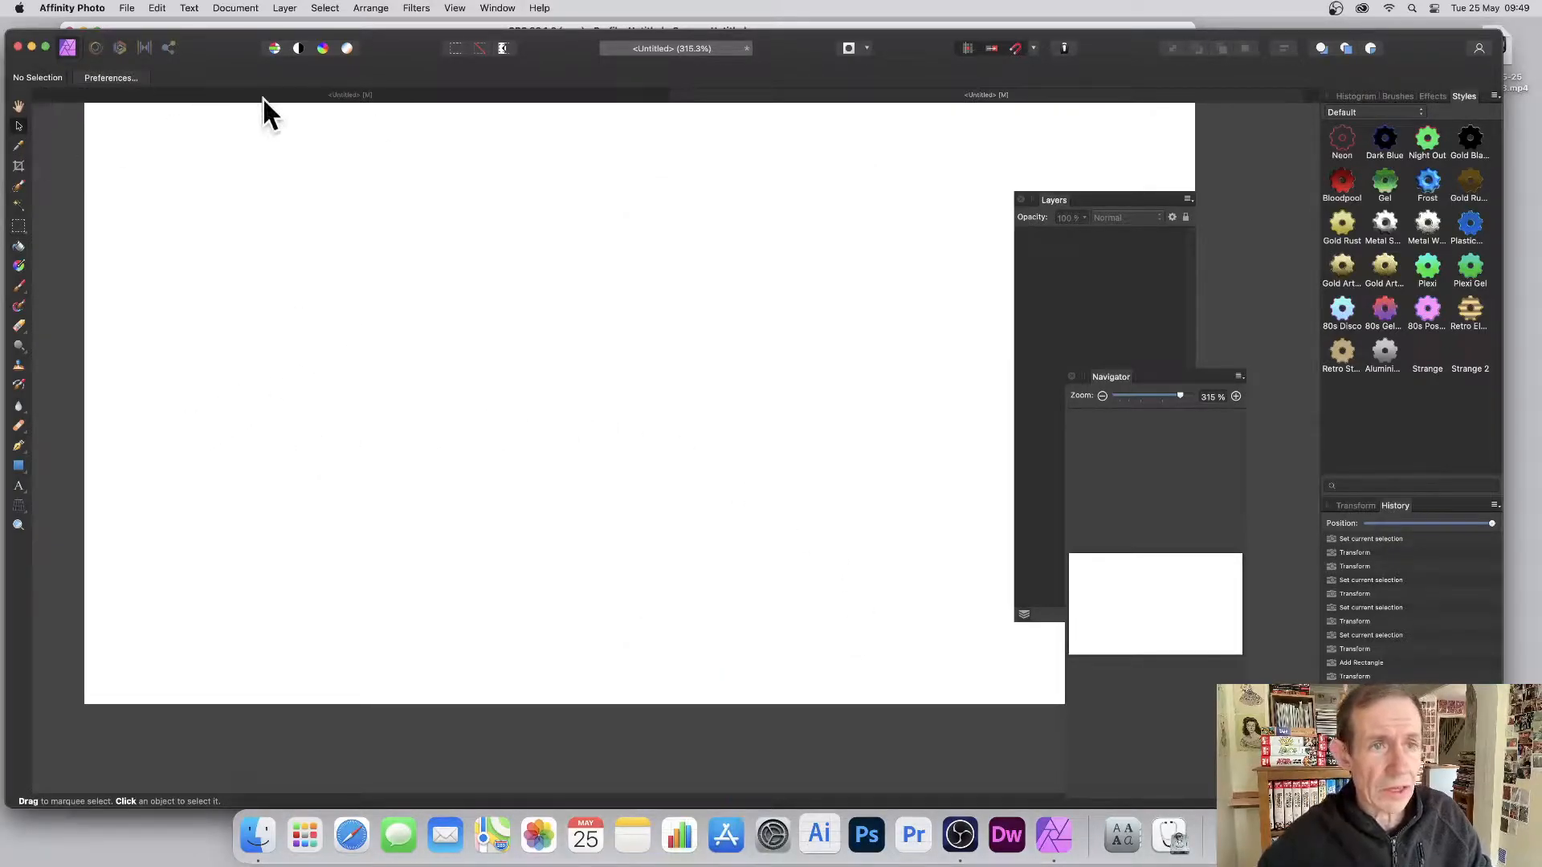
- Add a new pixel layer and fill it with a diagonal white-to-black linear gradient across the canvas centre
{"action": "left_click", "coordinate": [286, 8]}
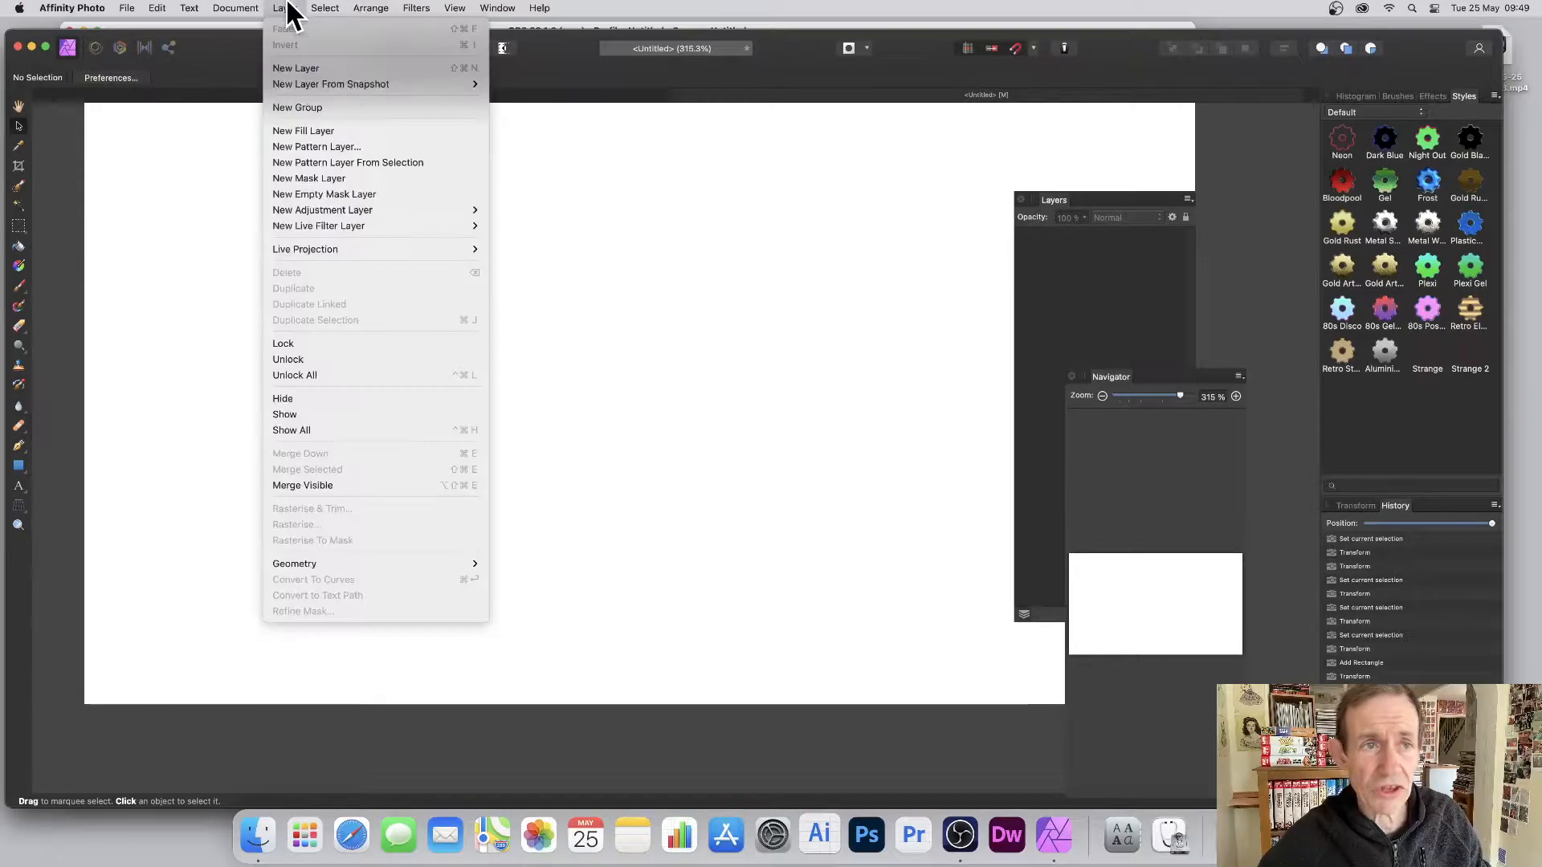
{"action": "left_click", "coordinate": [291, 68]}
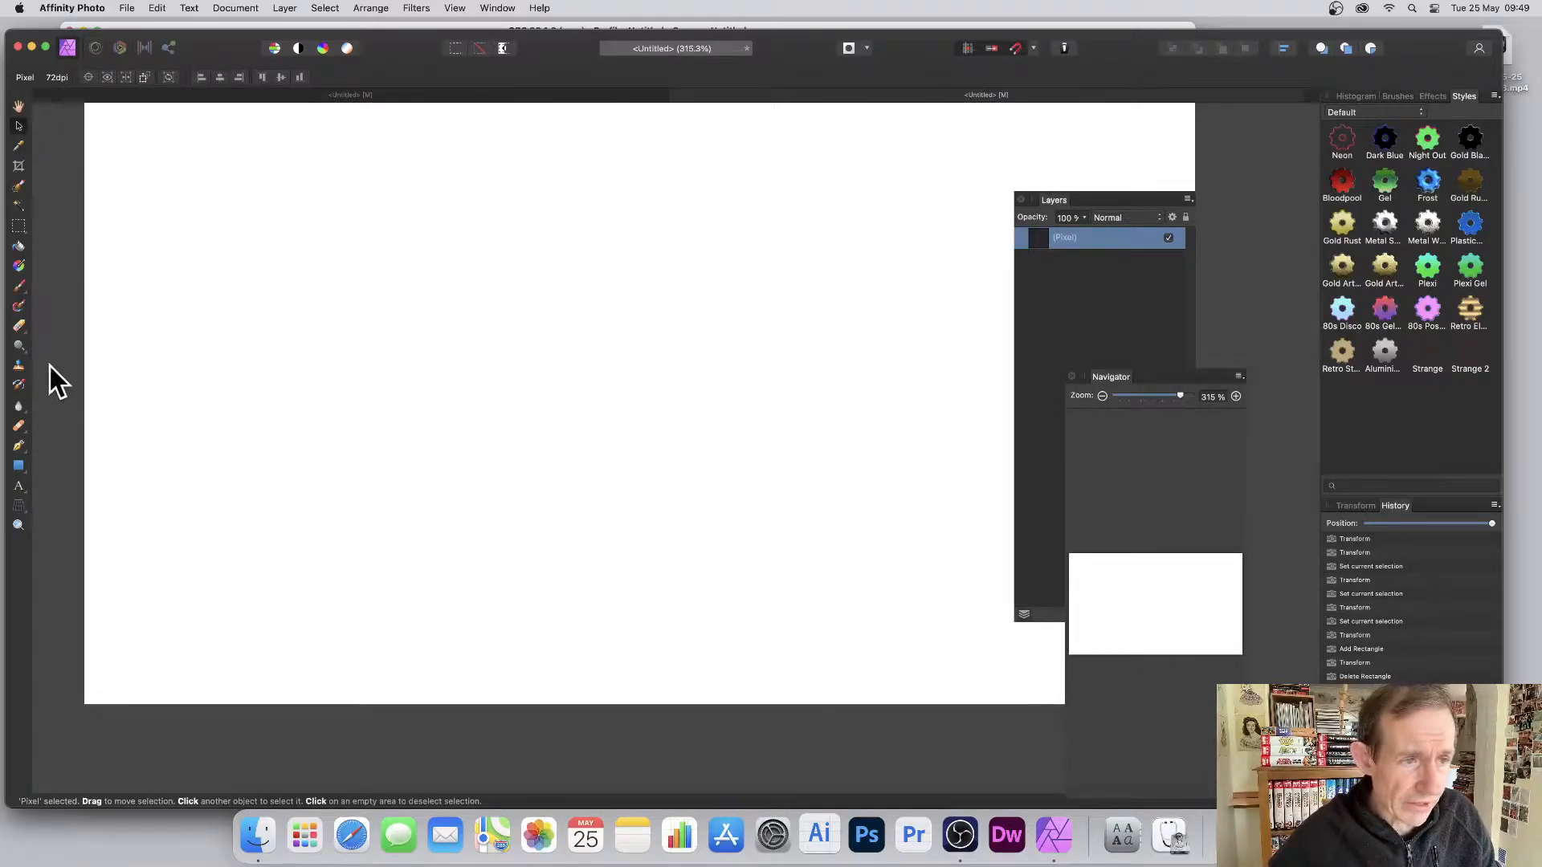
{"action": "left_click", "coordinate": [19, 266]}
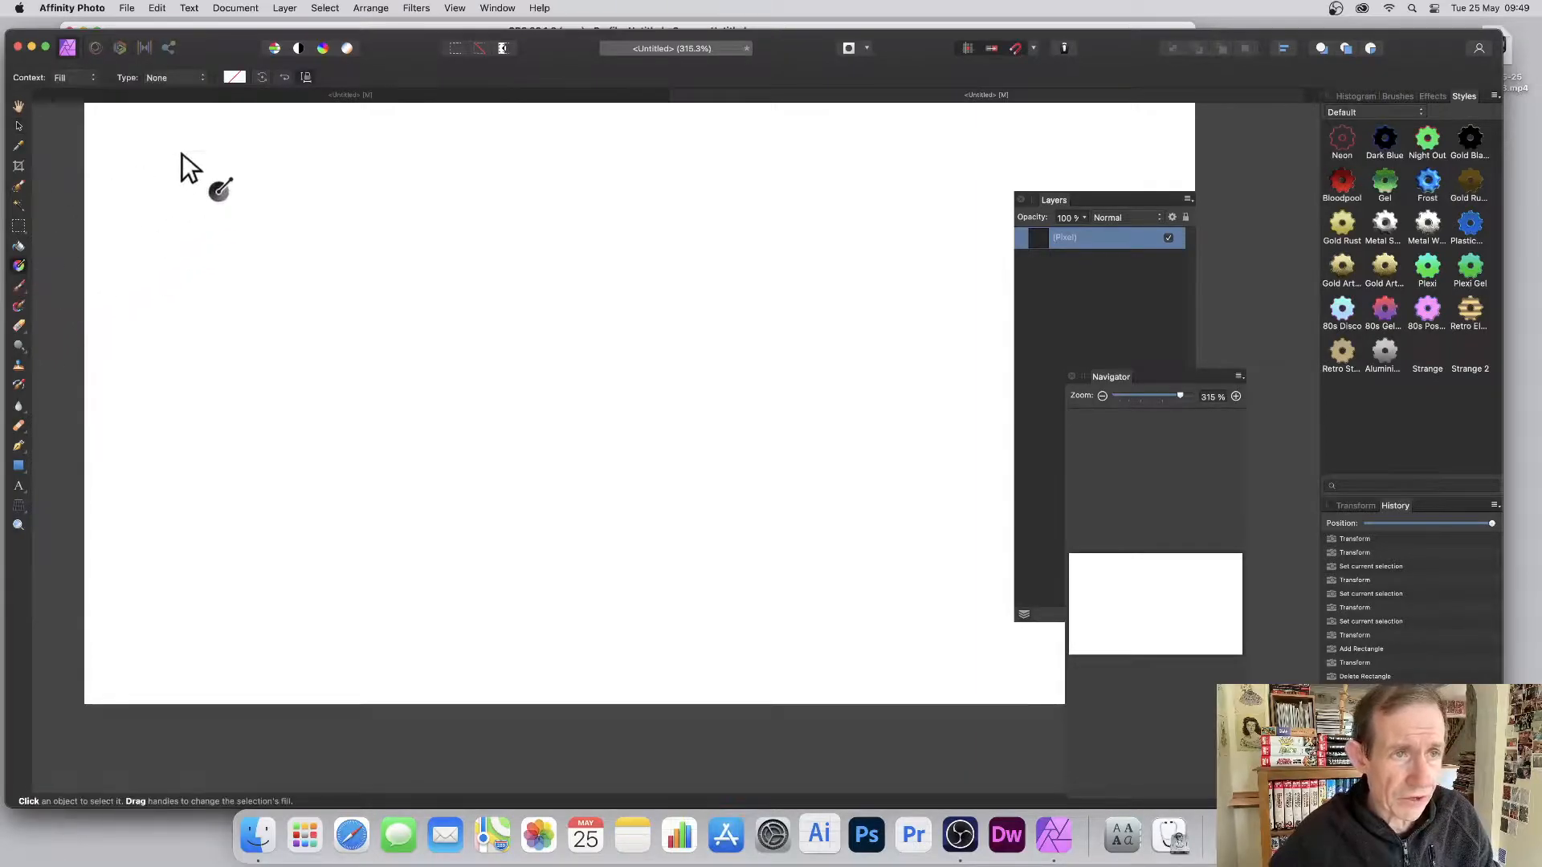
{"action": "left_click_drag", "start_coordinate": [503, 345], "coordinate": [755, 433]}
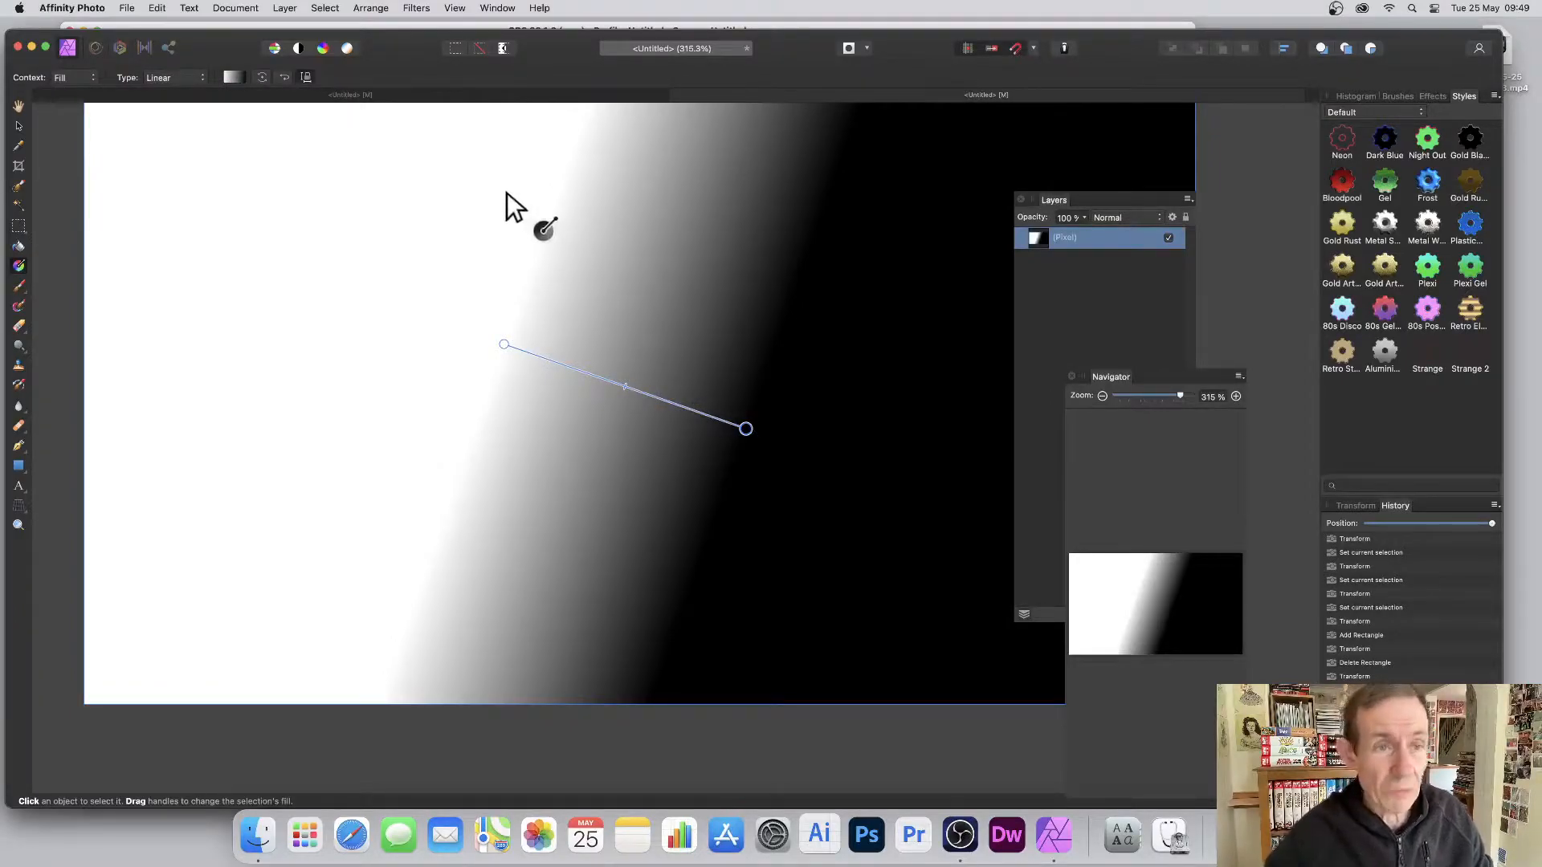
- Change the gradient type to Radial and shorten its radius to about two thirds
{"action": "left_click", "coordinate": [188, 79]}
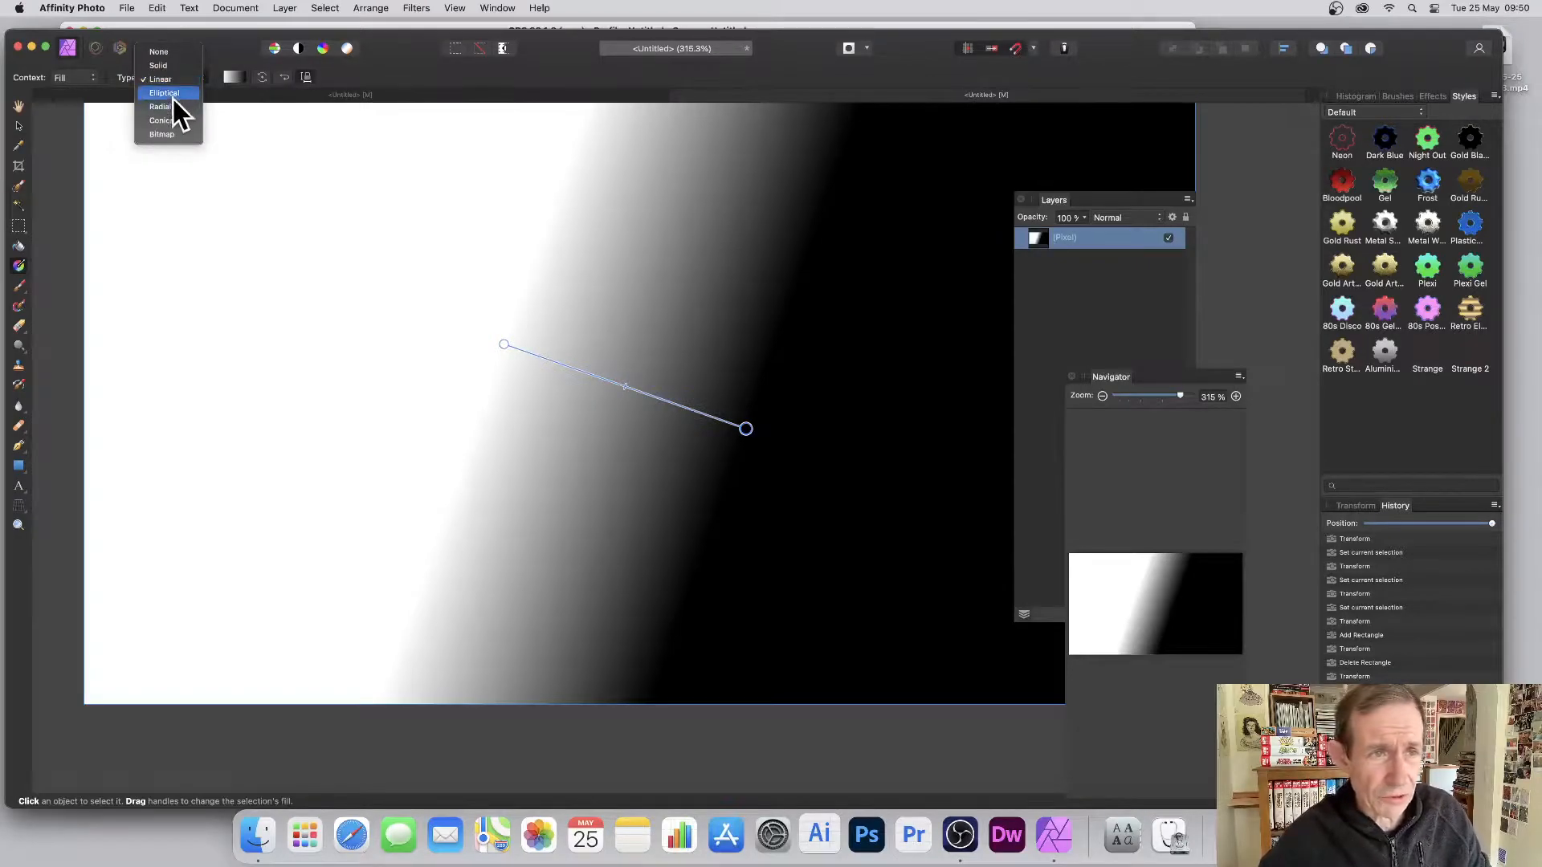
{"action": "left_click", "coordinate": [175, 106]}
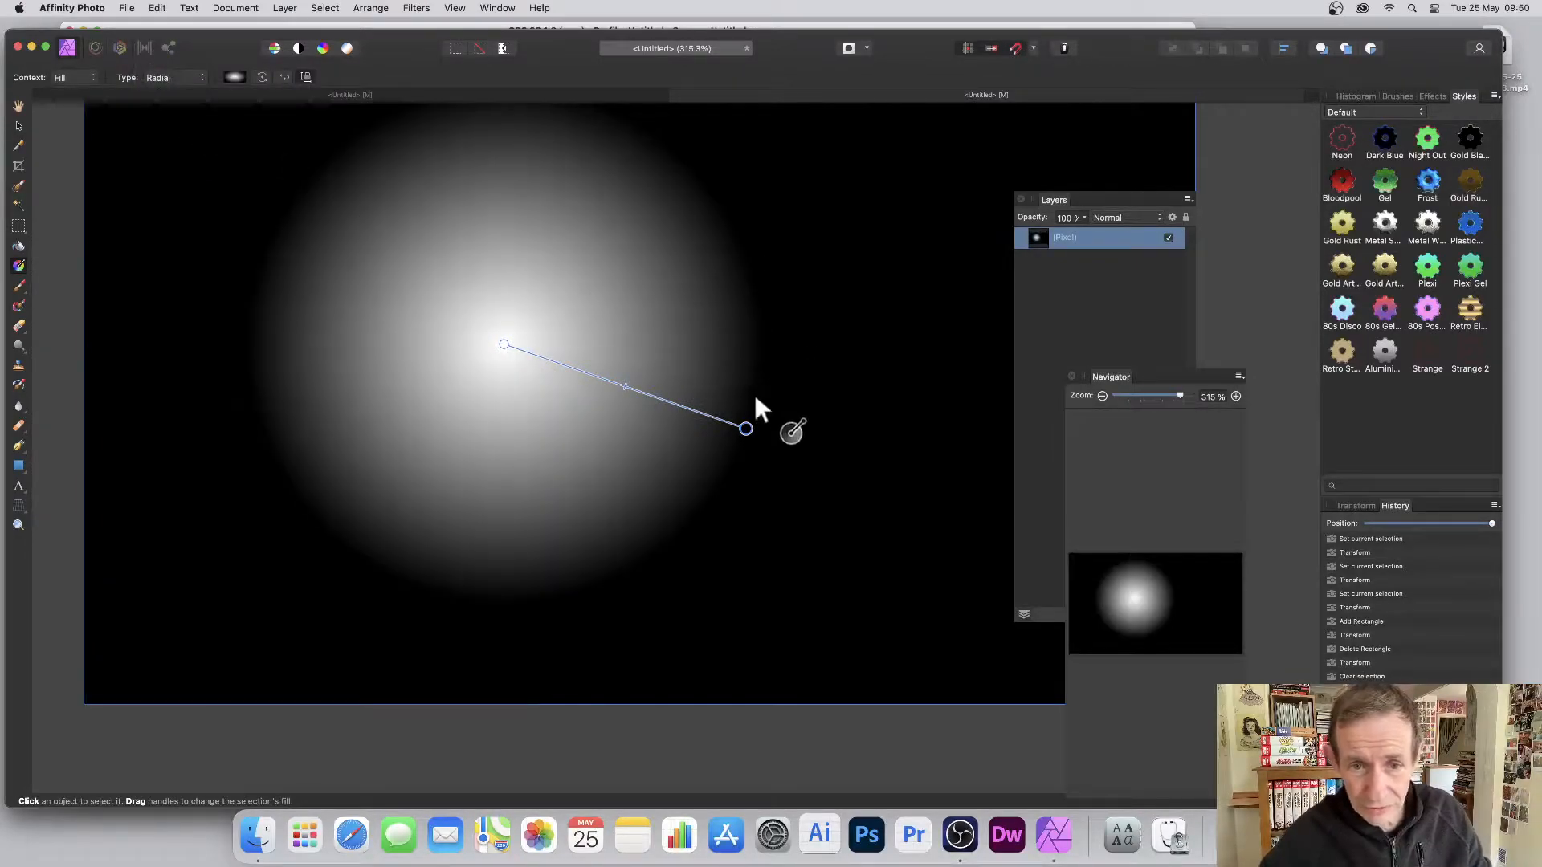
{"action": "left_click_drag", "start_coordinate": [747, 430], "coordinate": [657, 395]}
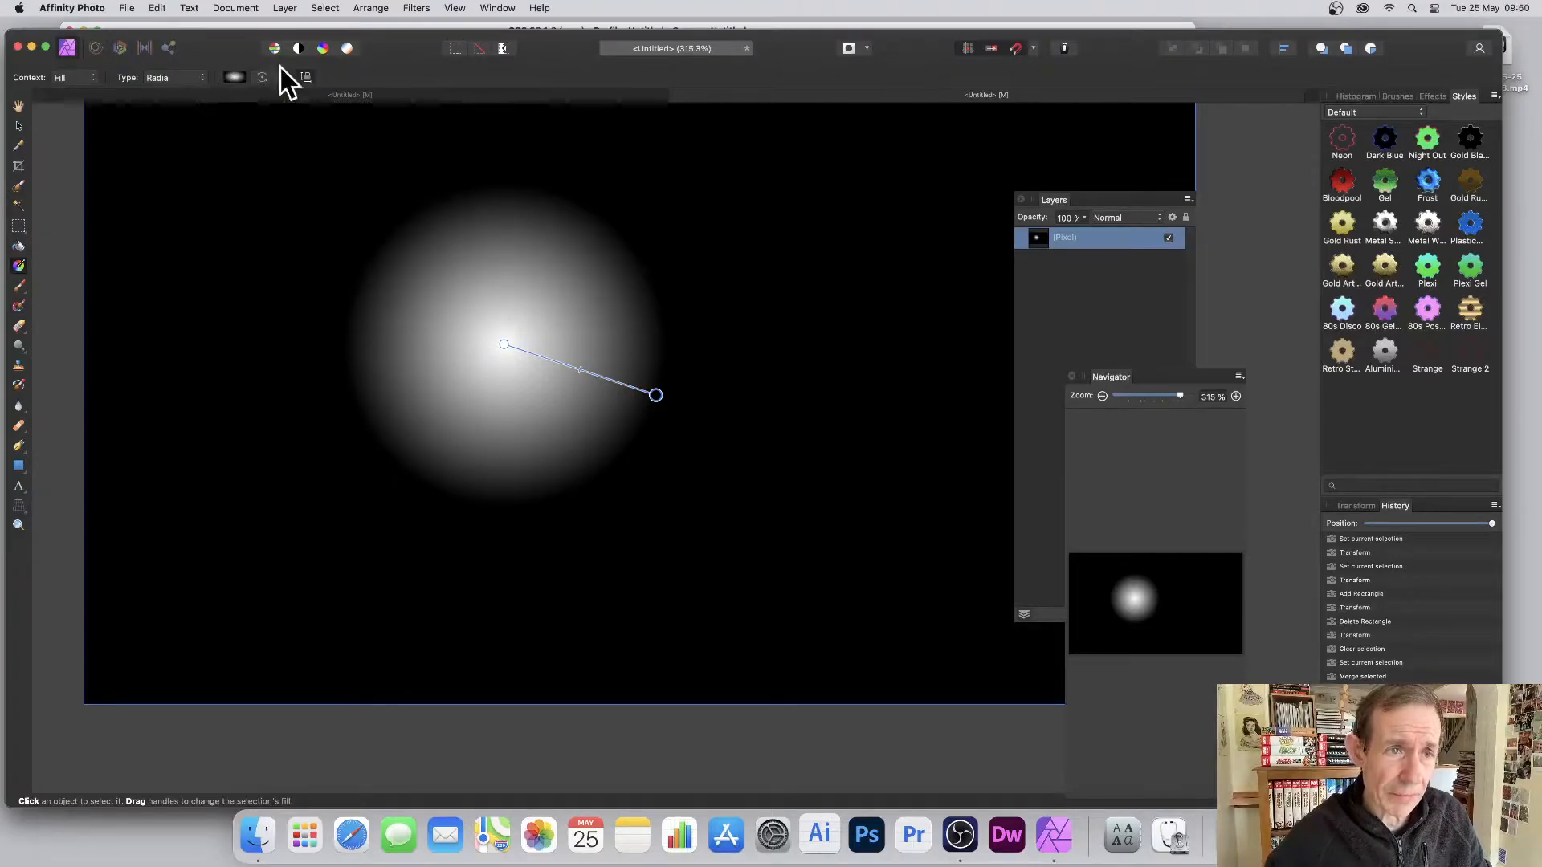
- Insert a gradient stop at the 90% position and make its colour black
{"action": "left_click", "coordinate": [233, 77]}
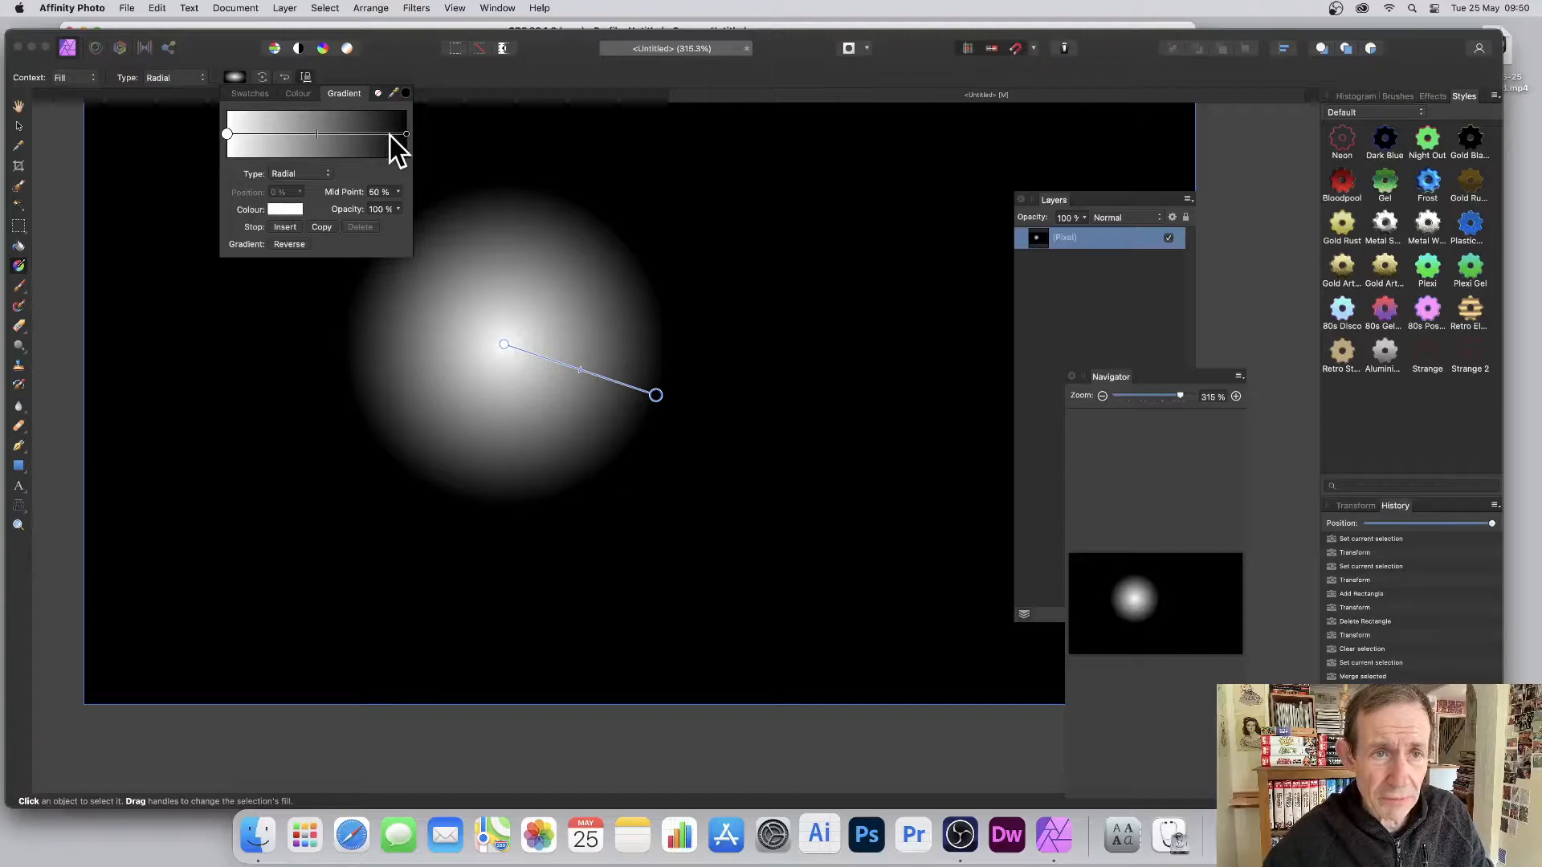
{"action": "left_click", "coordinate": [389, 135]}
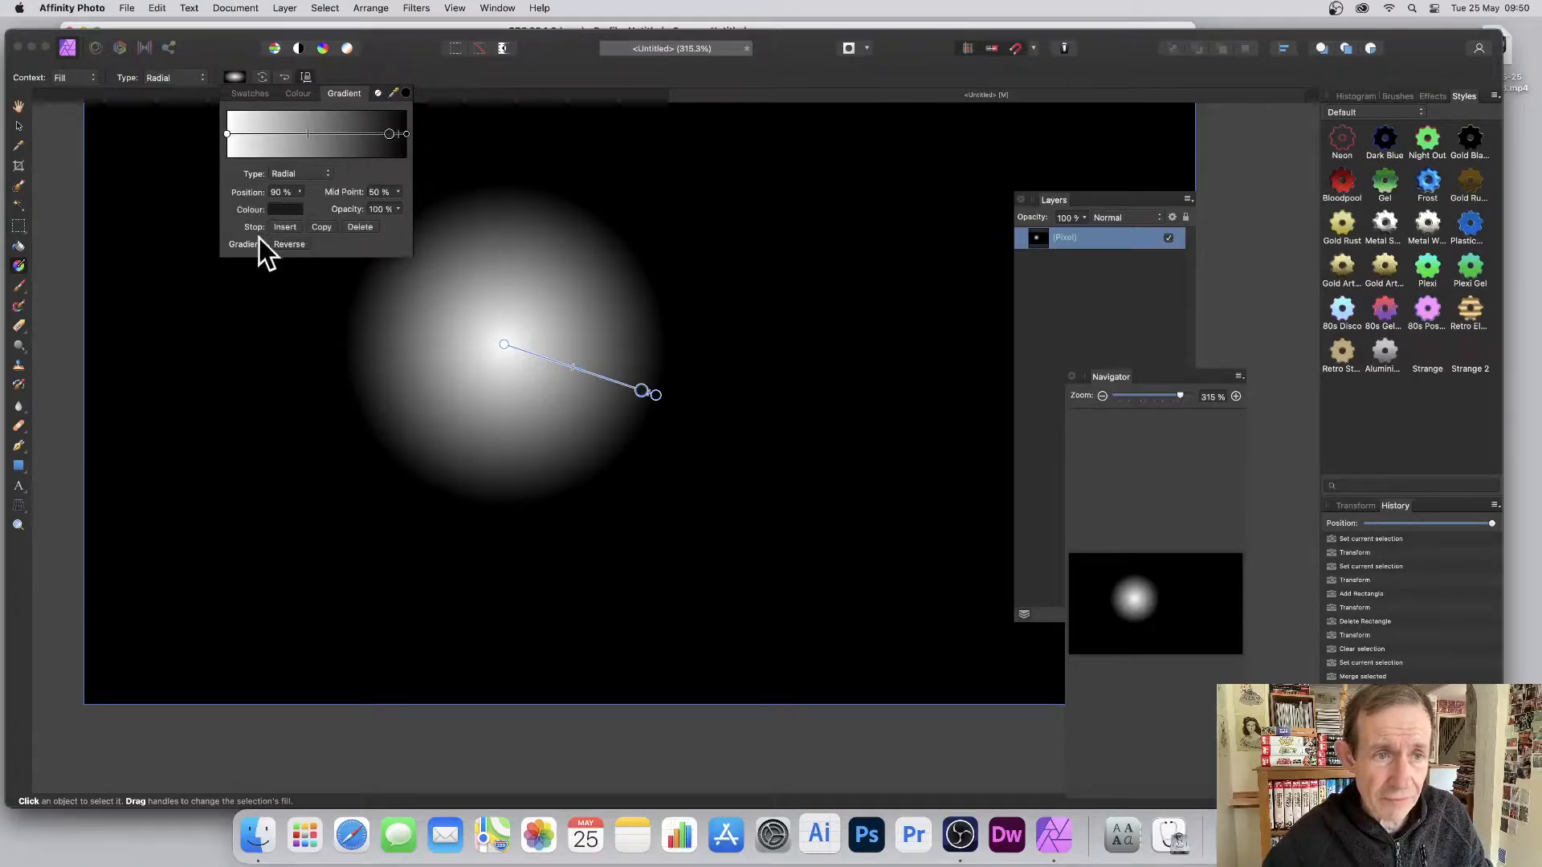
{"action": "left_click", "coordinate": [283, 209]}
{"action": "left_click_drag", "start_coordinate": [336, 320], "coordinate": [305, 259]}
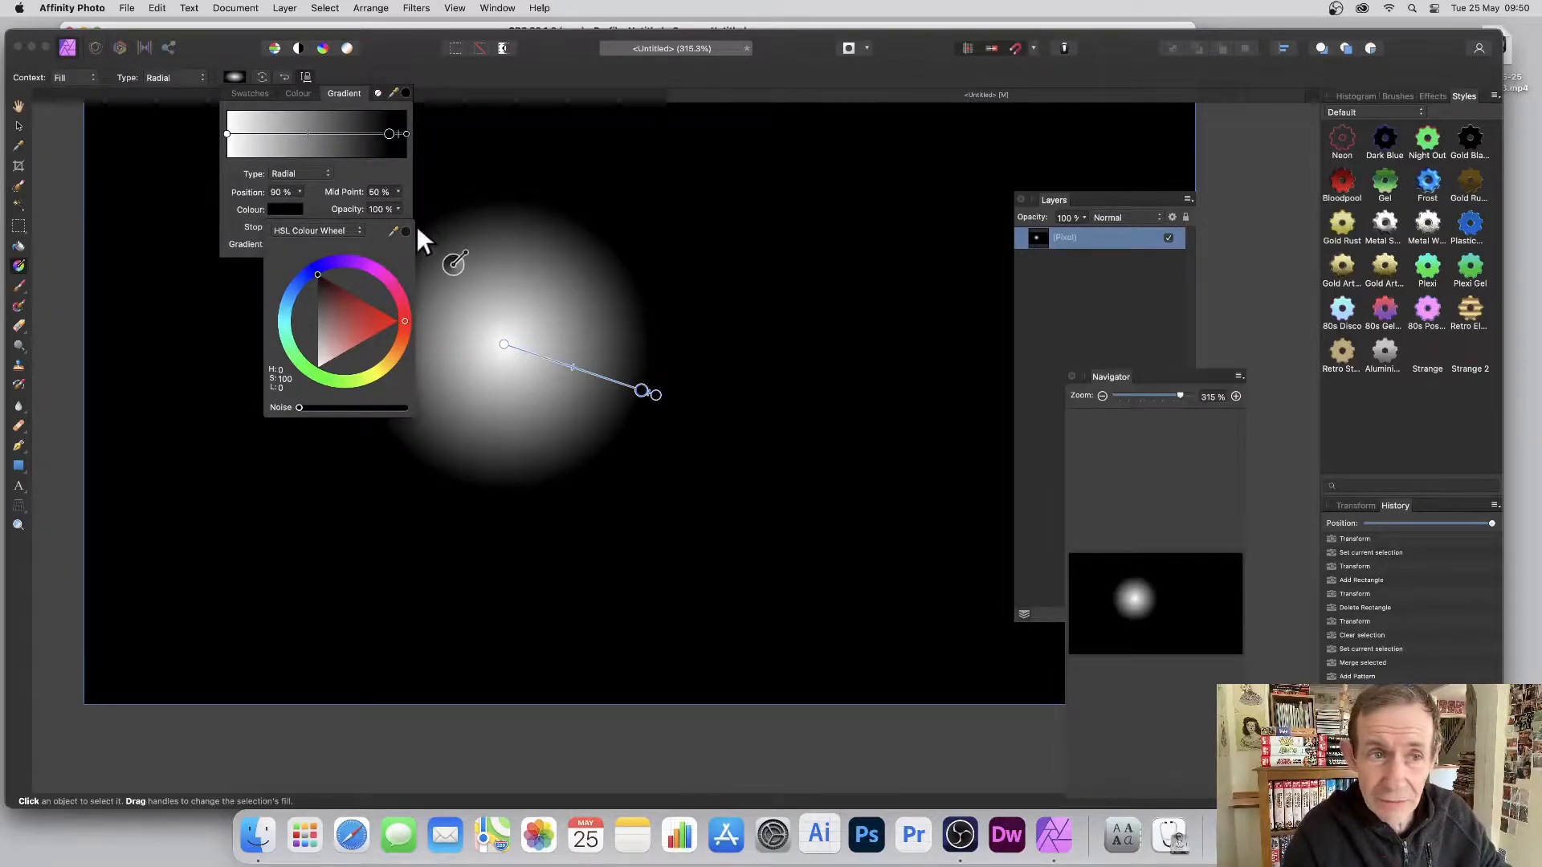
- Set the opacity of the gradient's outermost stop to 0% so the sphere sits on a transparent background
{"action": "left_click", "coordinate": [406, 134]}
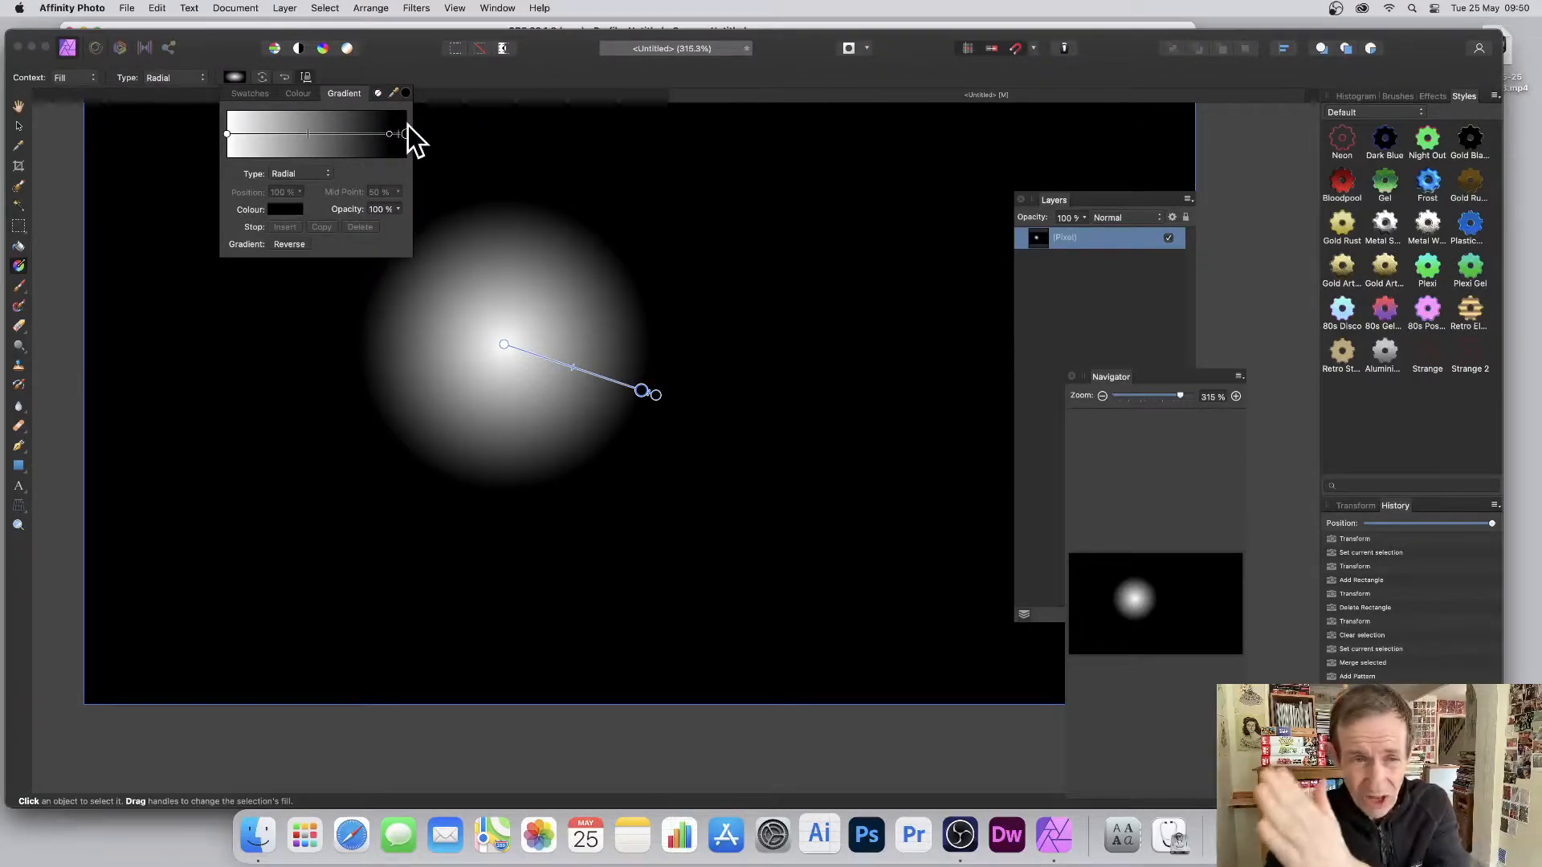
{"action": "left_click", "coordinate": [397, 210]}
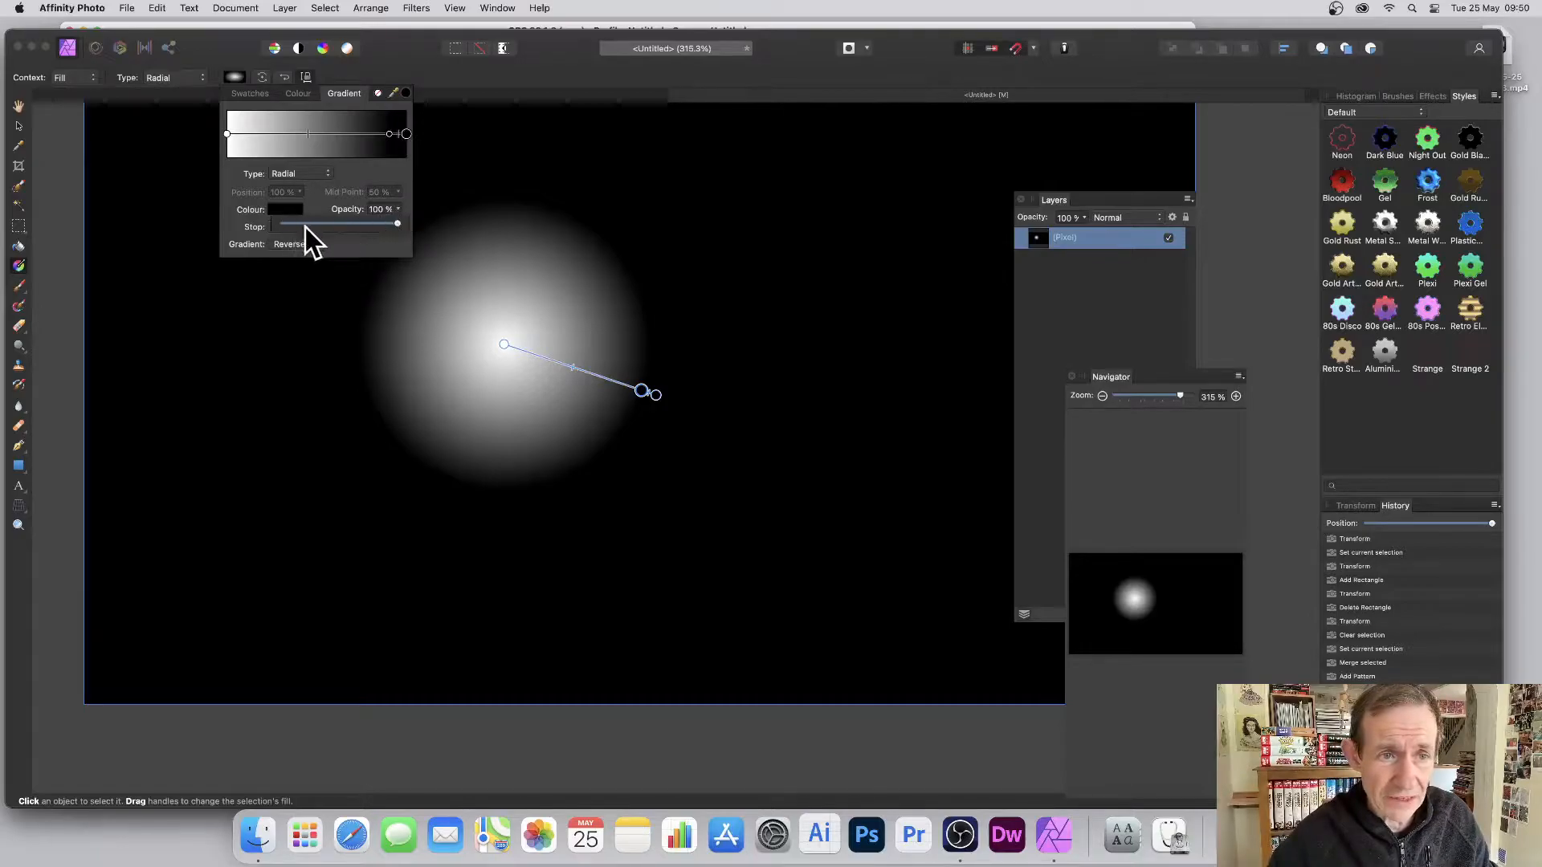
{"action": "left_click_drag", "start_coordinate": [303, 226], "coordinate": [248, 223]}
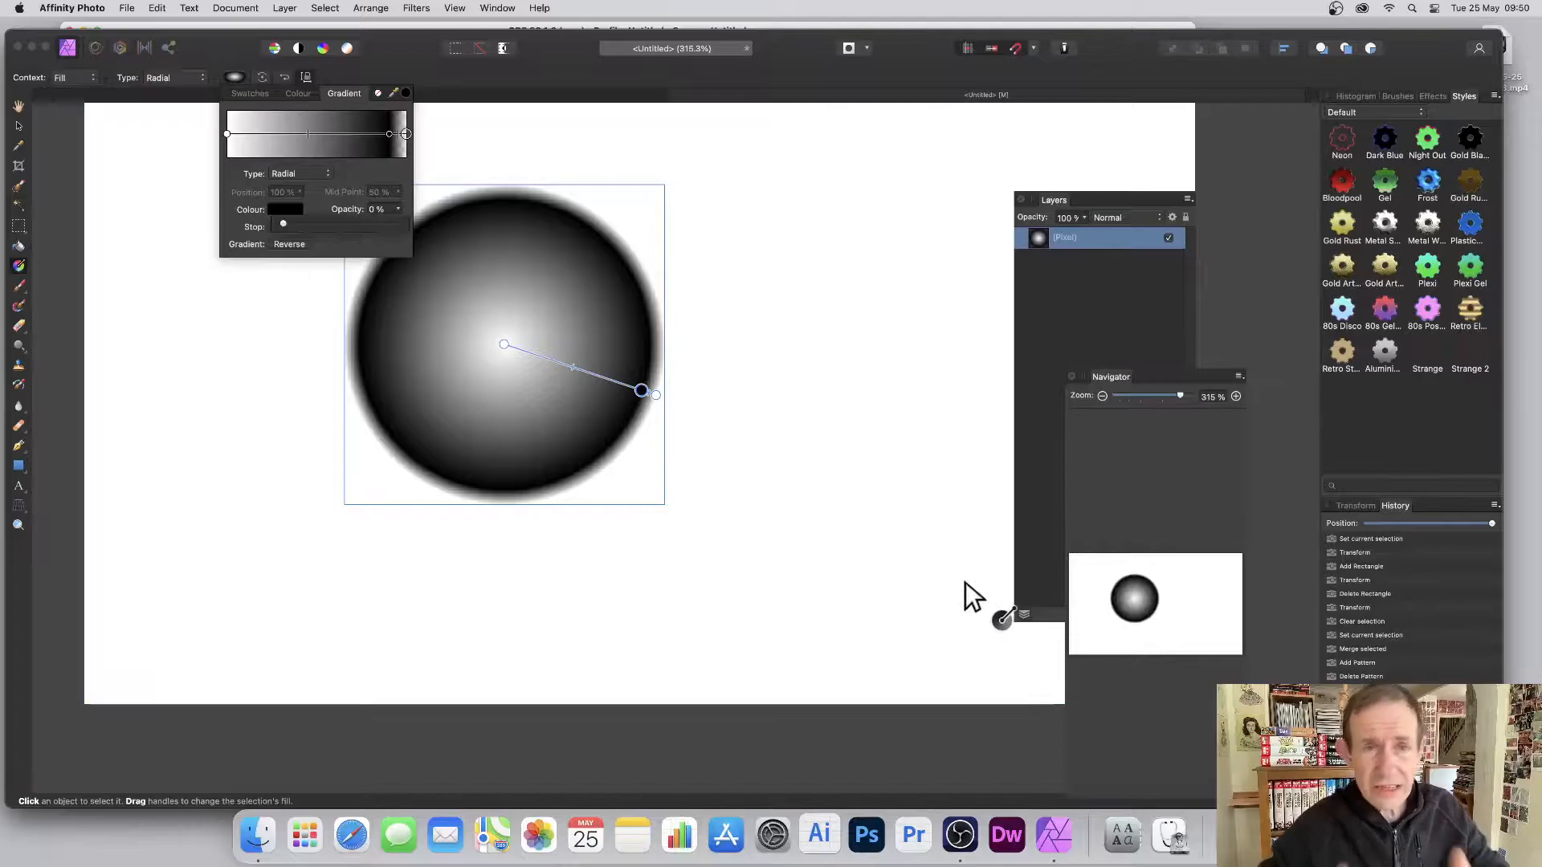
{"action": "scroll", "coordinate": [968, 594], "scroll_direction": "down", "scroll_amount": 3}
{"action": "scroll", "coordinate": [968, 595], "scroll_direction": "right", "scroll_amount": 2}
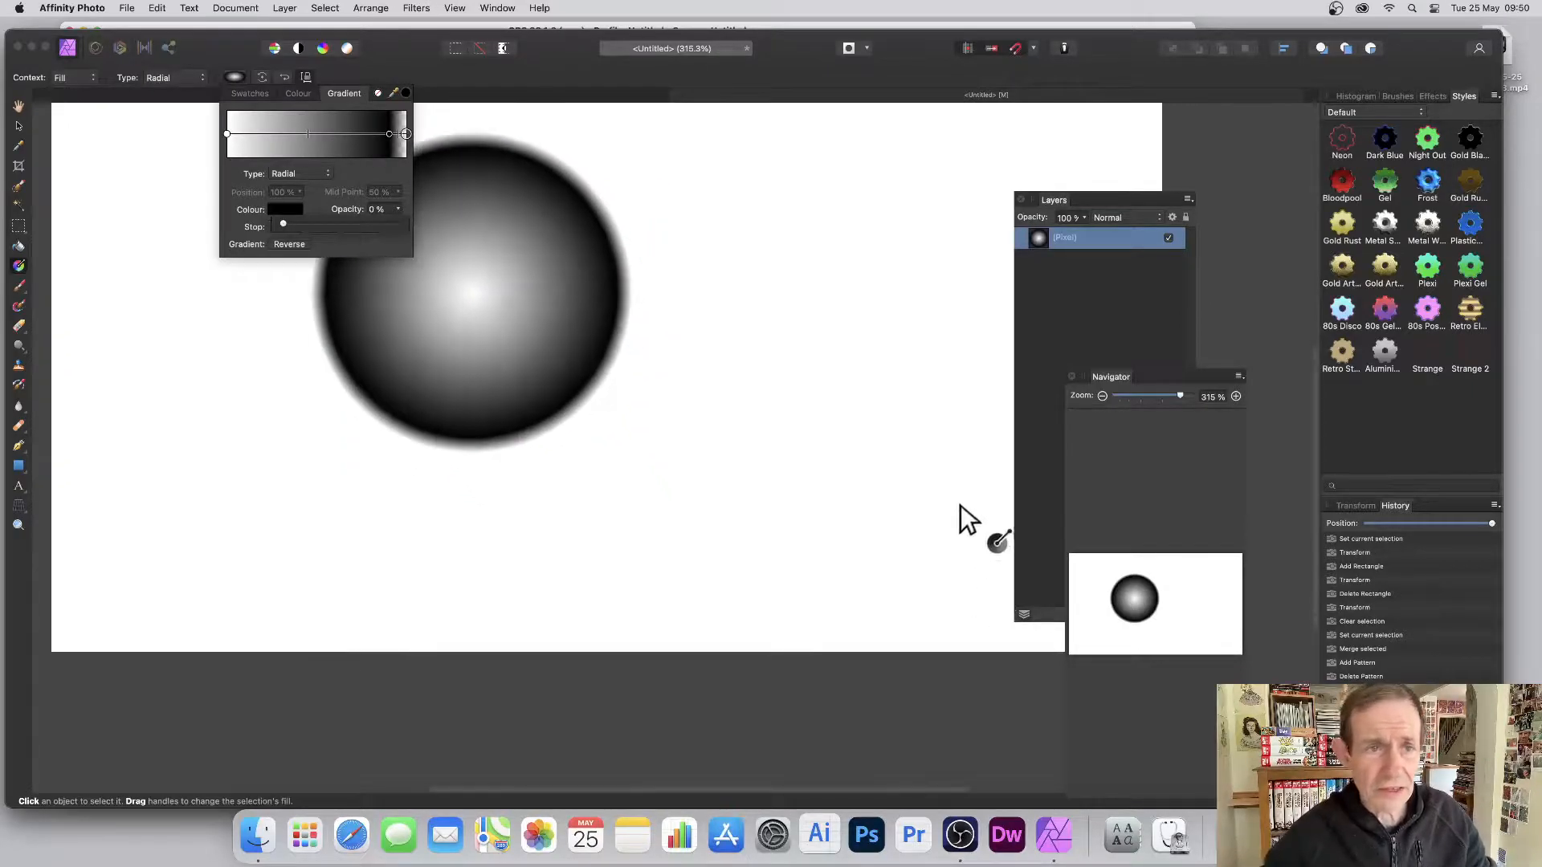
- Scale the sphere down proportionally to a little under half its size with the Move tool
{"action": "left_click", "coordinate": [19, 106]}
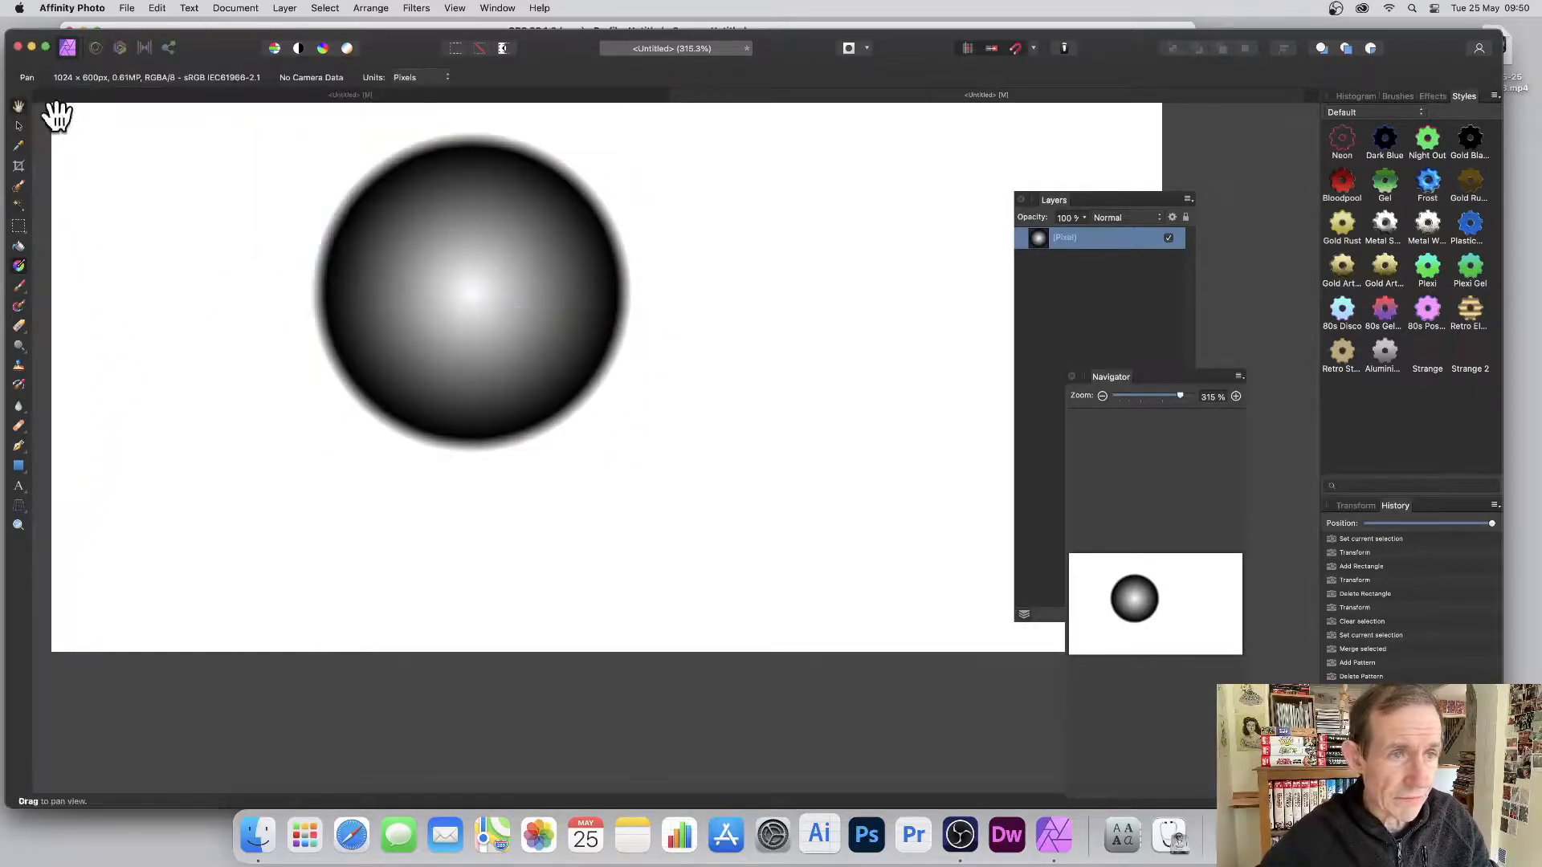
{"action": "left_click_drag", "start_coordinate": [580, 241], "coordinate": [696, 325]}
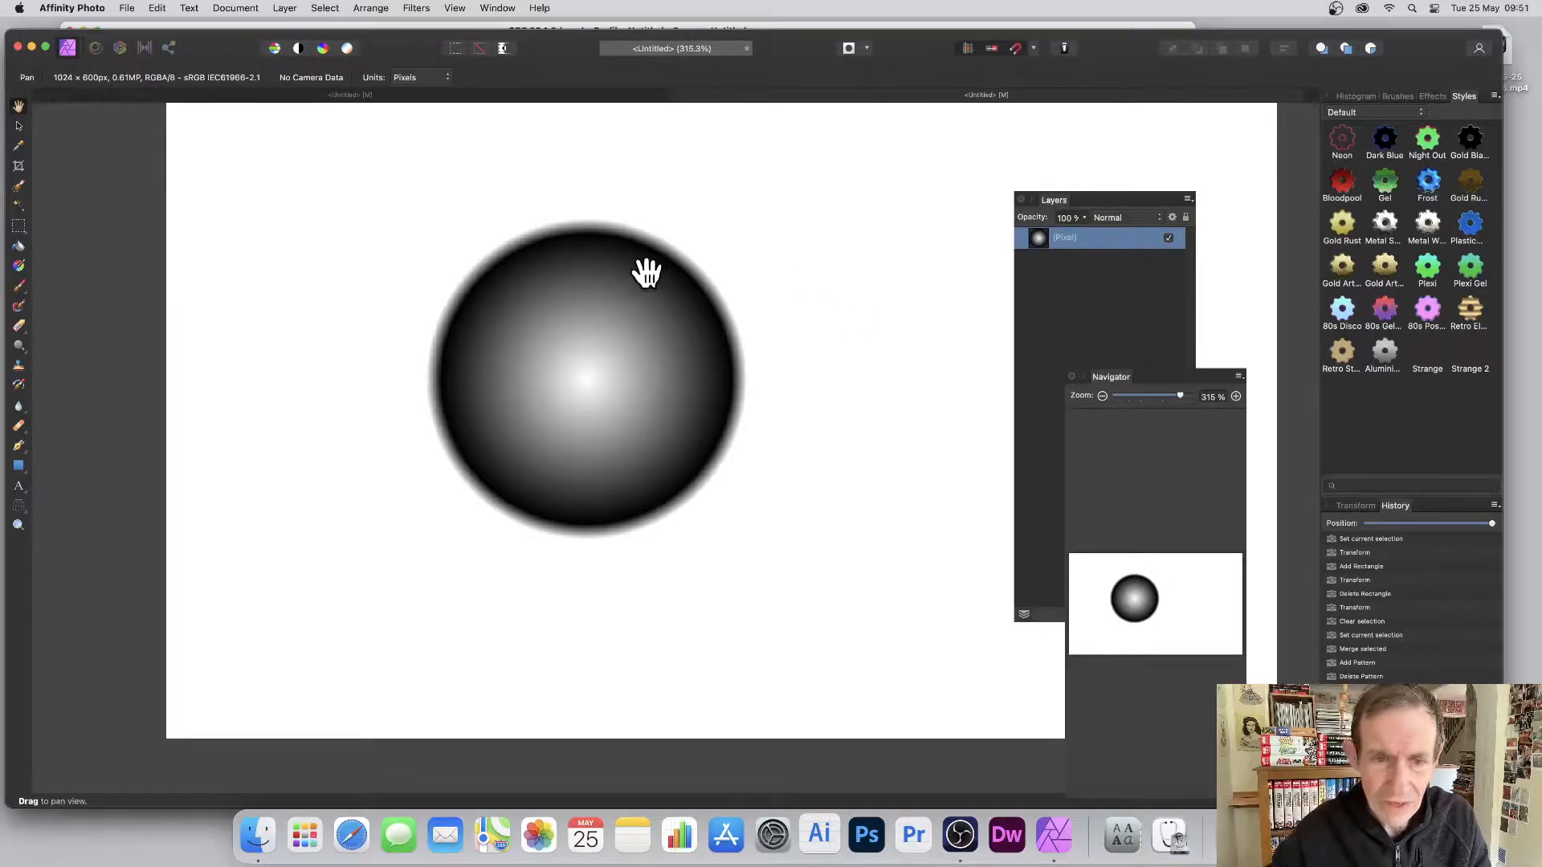
{"action": "left_click", "coordinate": [18, 126]}
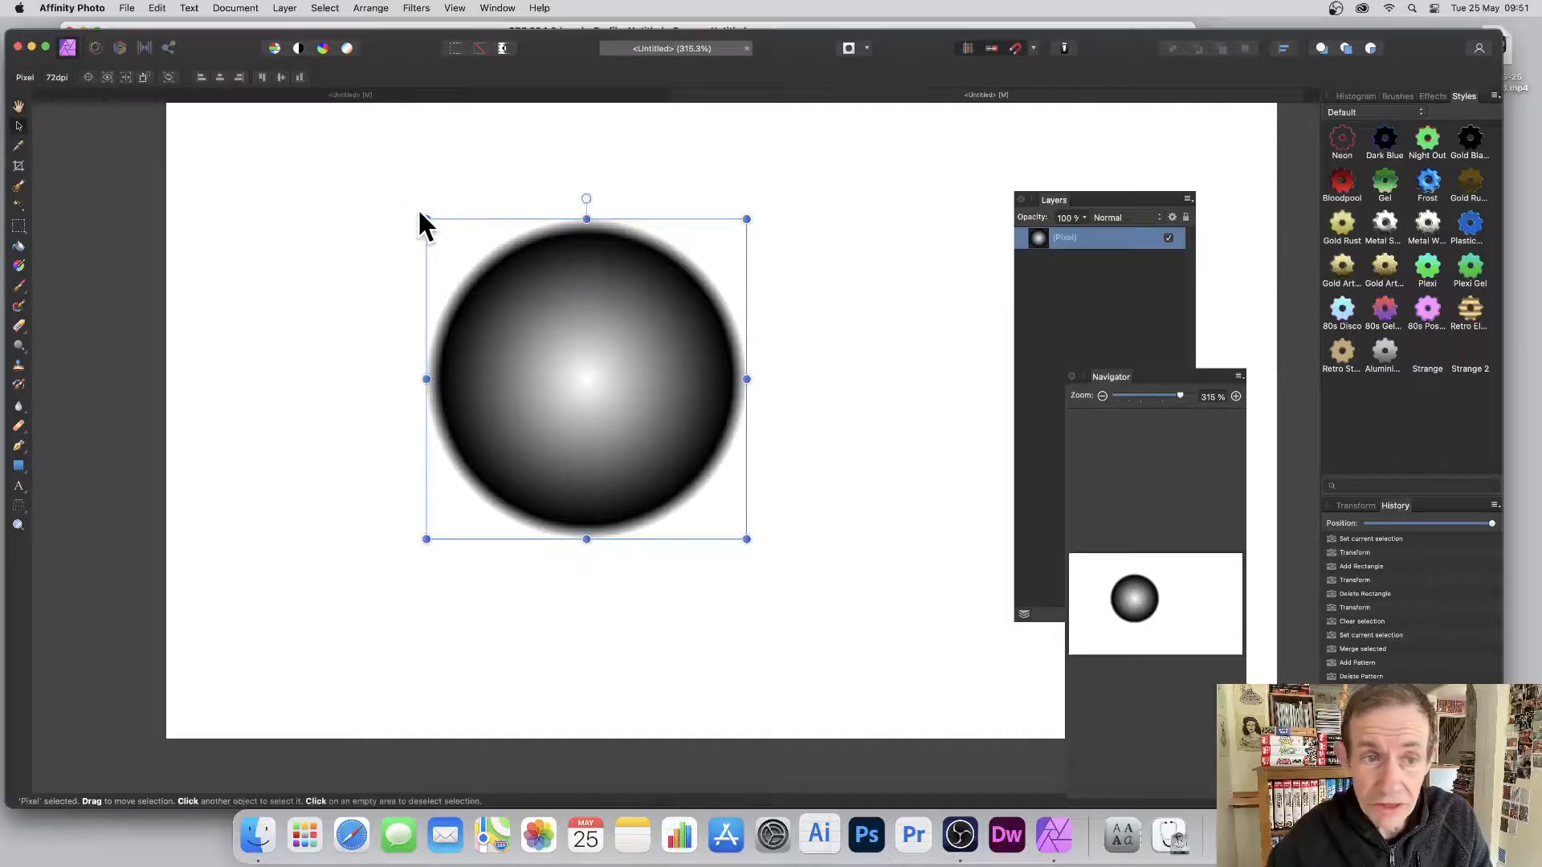
{"action": "left_click_drag", "start_coordinate": [427, 219], "coordinate": [491, 282]}
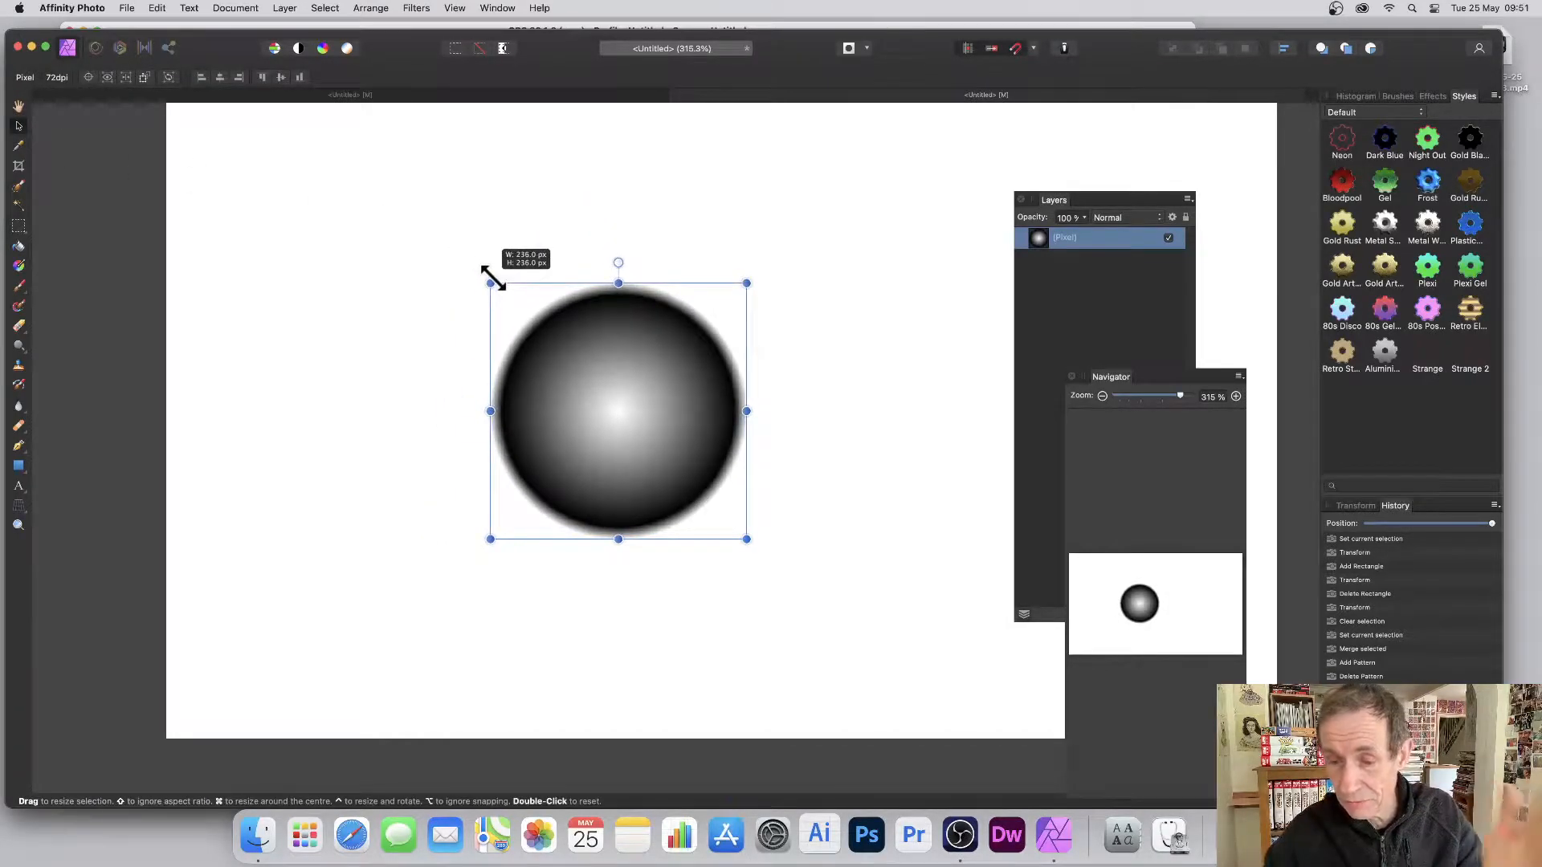
{"action": "left_click_drag", "start_coordinate": [491, 282], "coordinate": [629, 387]}
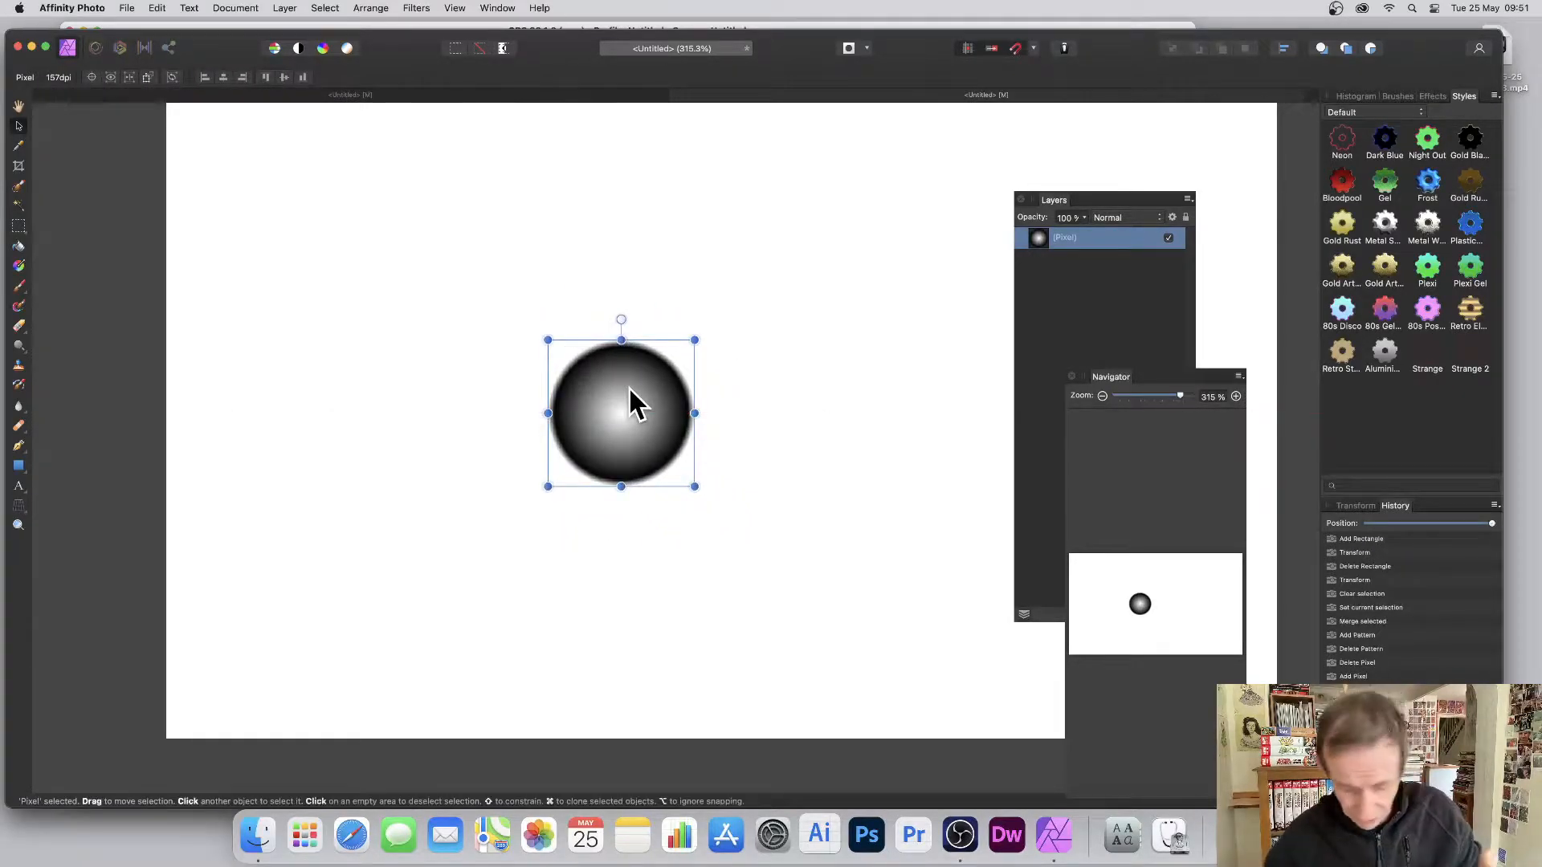
- Duplicate the sphere diagonally up and to the right so the two bounding boxes meet at one corner
{"action": "scroll", "coordinate": [629, 387], "scroll_direction": "left", "scroll_amount": 6}
{"action": "scroll", "coordinate": [629, 387], "scroll_direction": "up", "scroll_amount": 5}
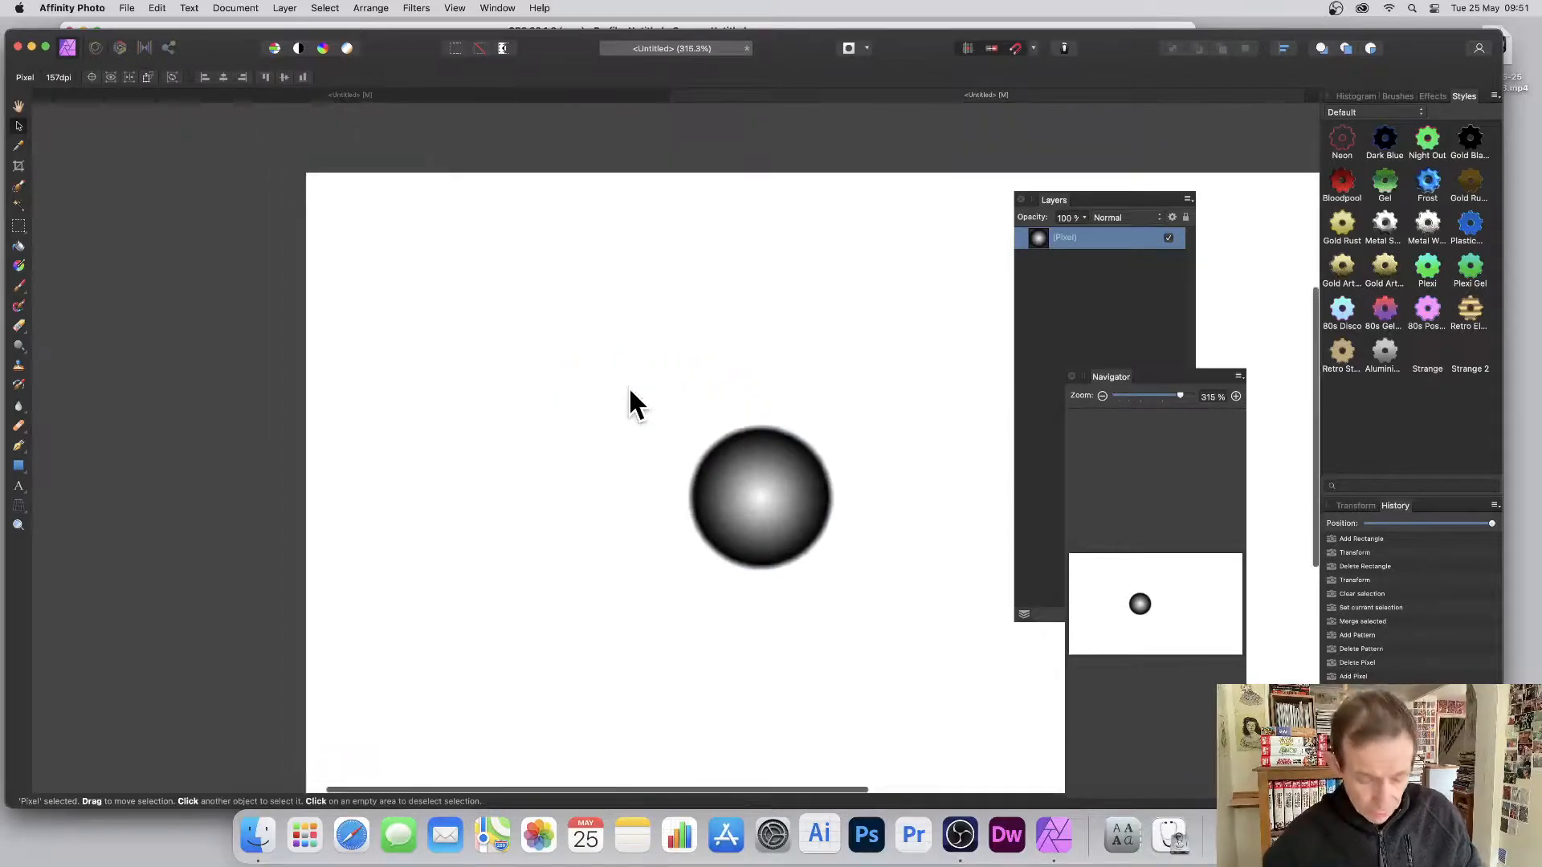
{"action": "left_click", "coordinate": [18, 106]}
{"action": "left_click_drag", "start_coordinate": [575, 350], "coordinate": [433, 260]}
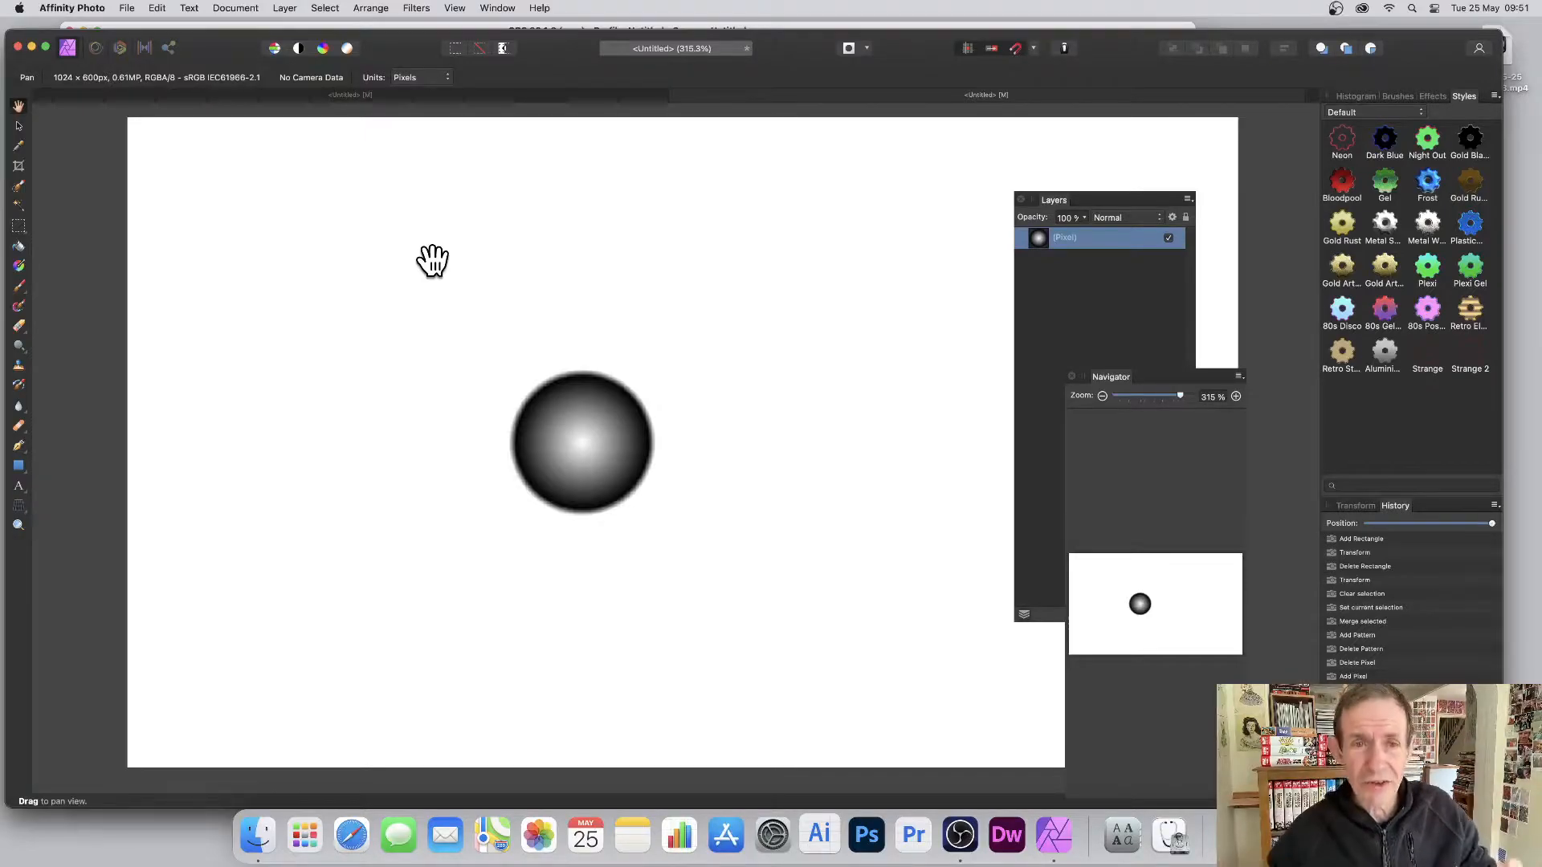
{"action": "scroll", "coordinate": [432, 261], "scroll_direction": "down", "scroll_amount": 1}
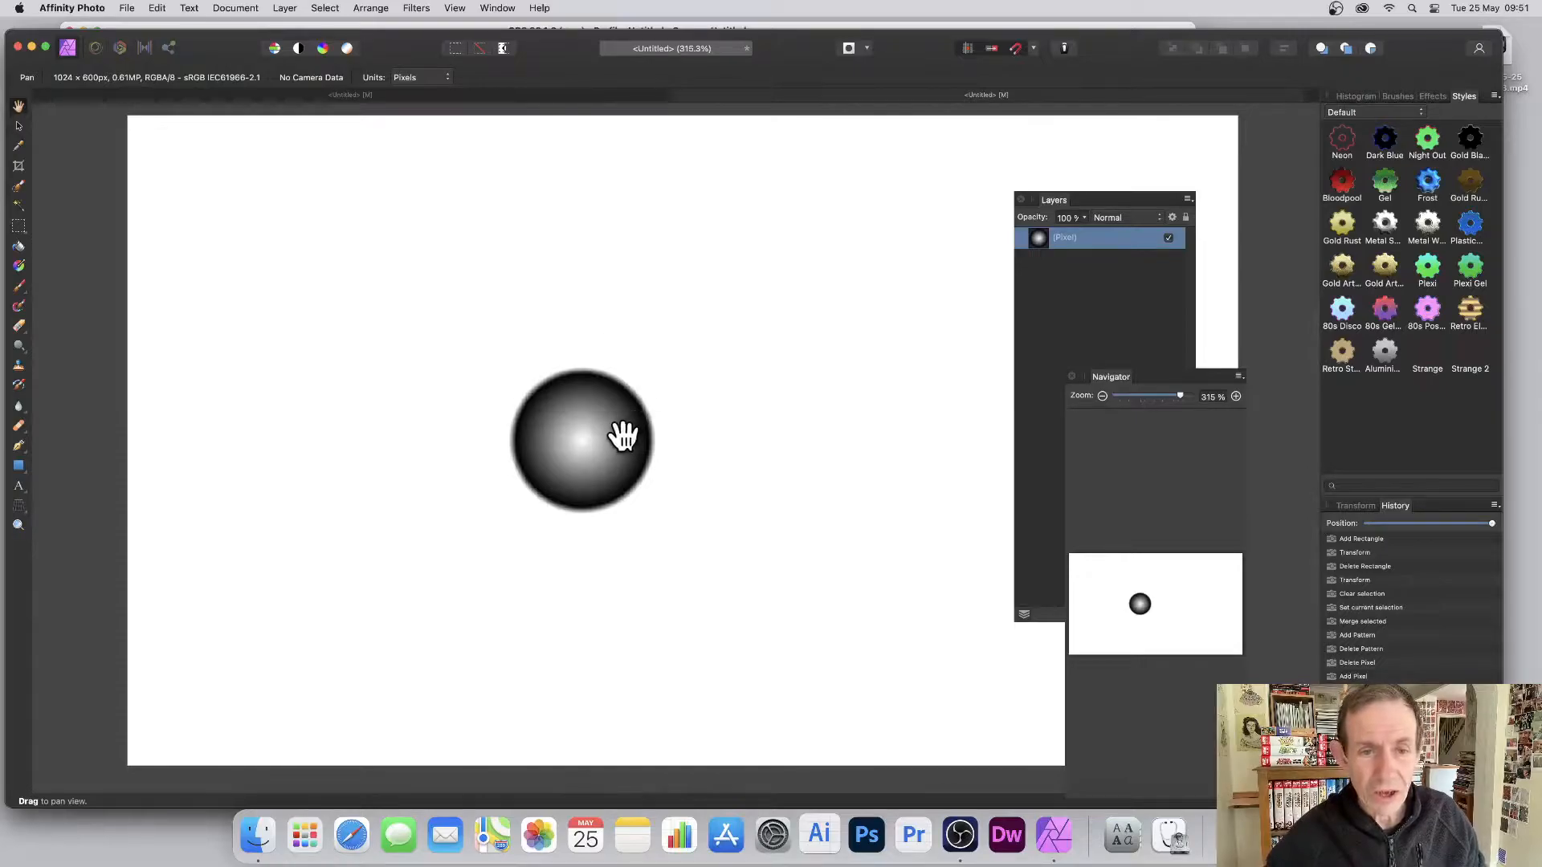
{"action": "left_click", "coordinate": [18, 126]}
{"action": "left_click_drag", "start_coordinate": [587, 428], "coordinate": [729, 276]}
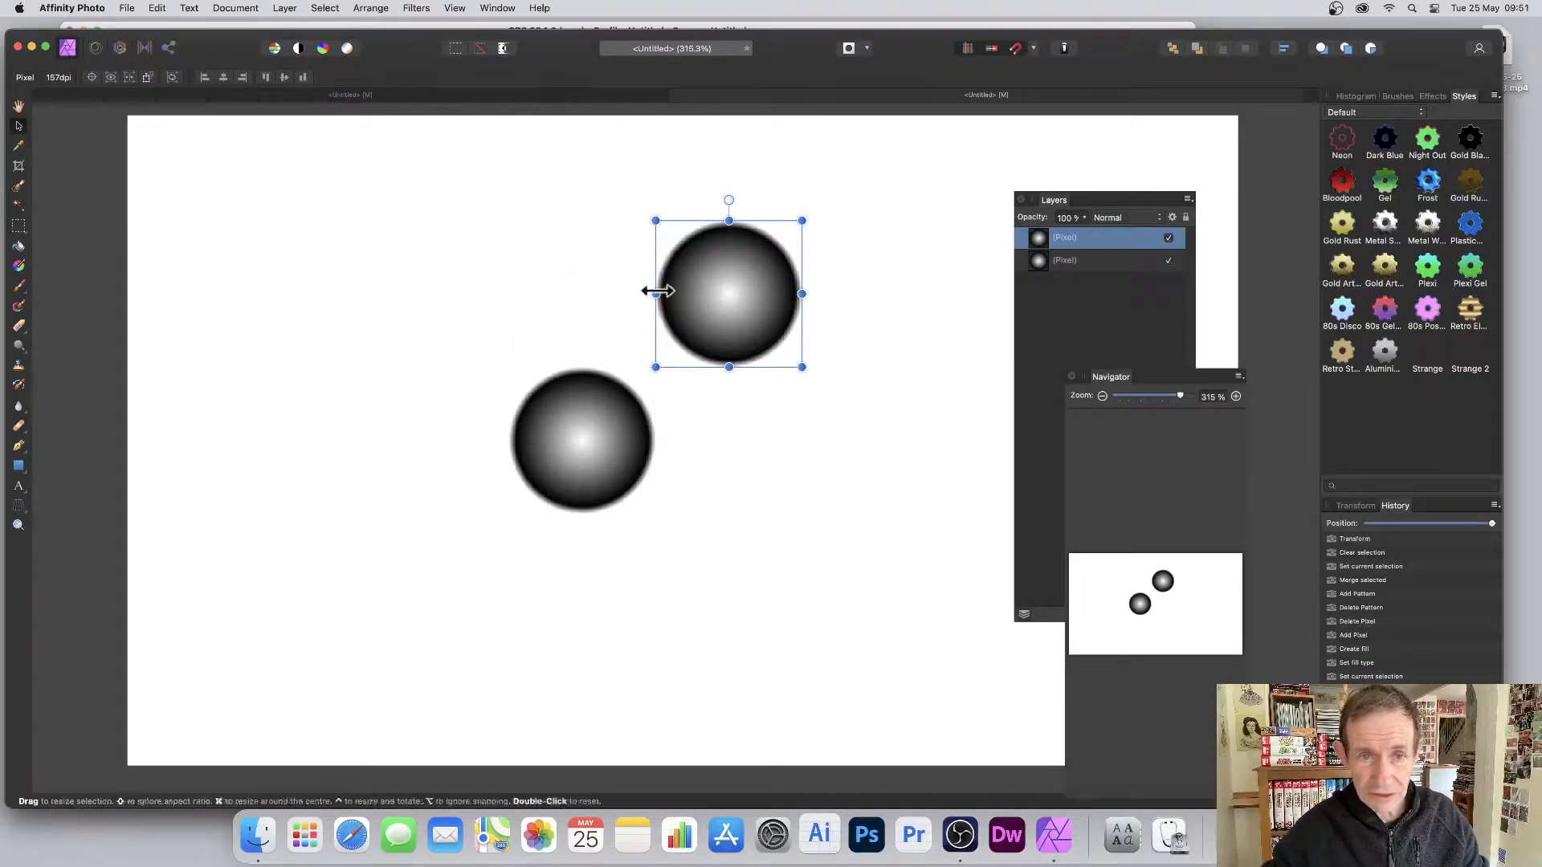
- Select both spheres and merge them into a single pixel layer
{"action": "left_click_drag", "start_coordinate": [424, 171], "coordinate": [886, 522]}
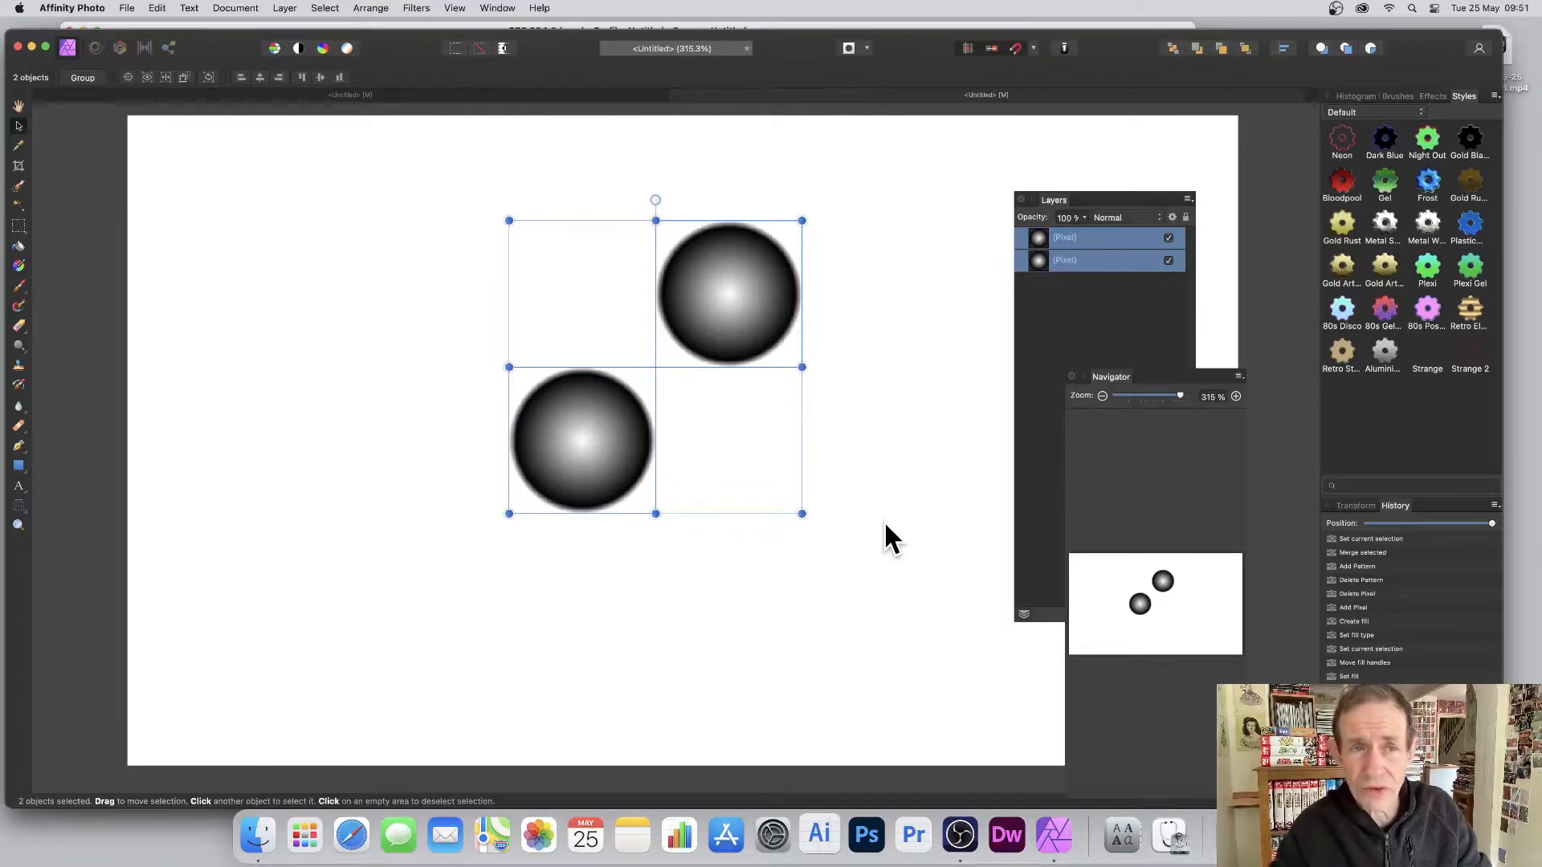
{"action": "left_click", "coordinate": [281, 8]}
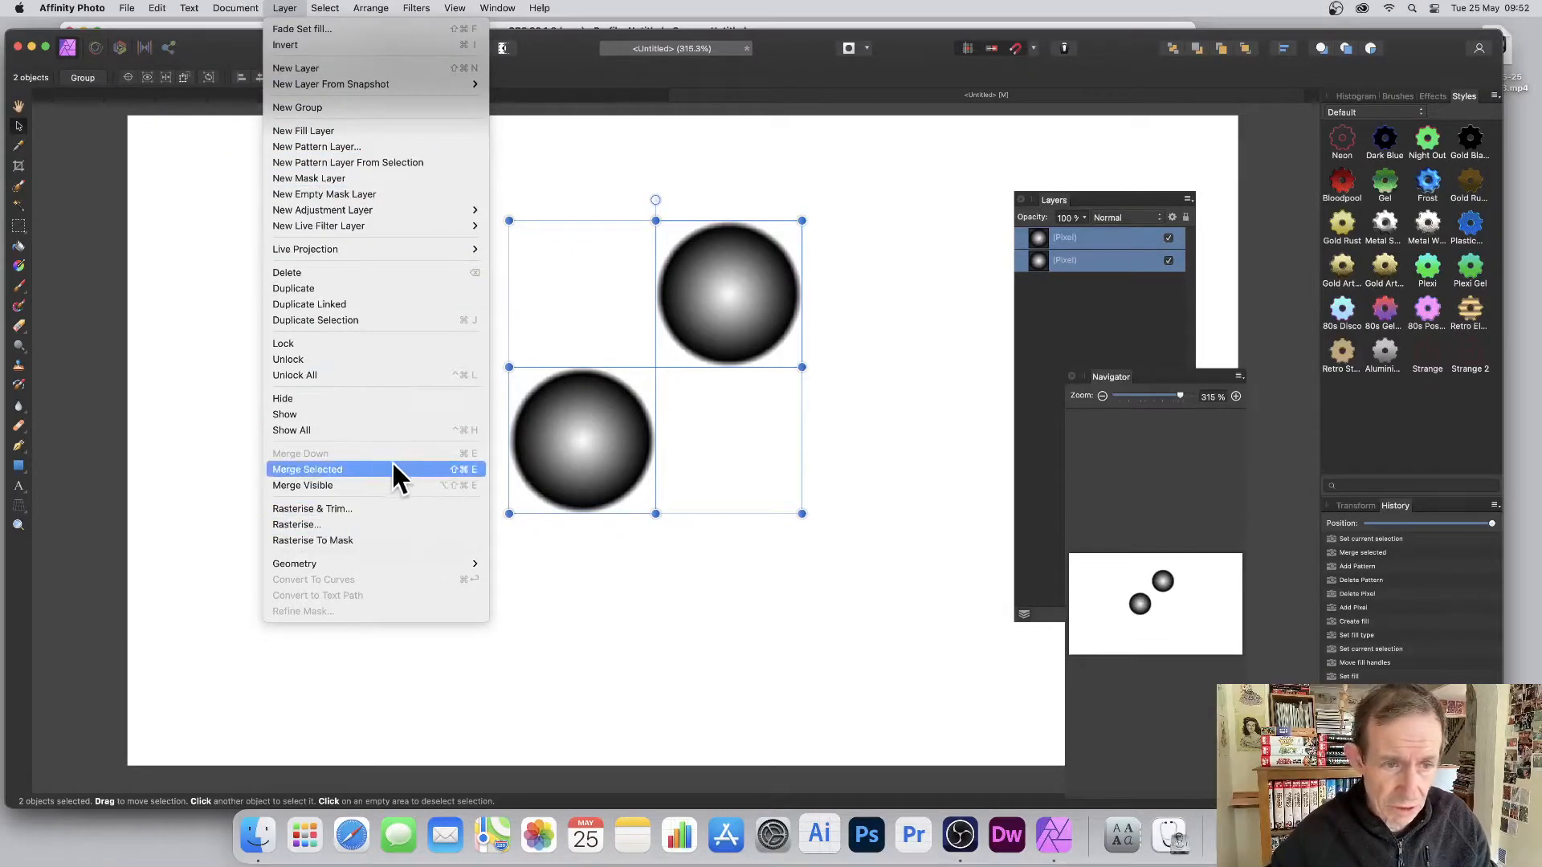
{"action": "left_click", "coordinate": [348, 469]}
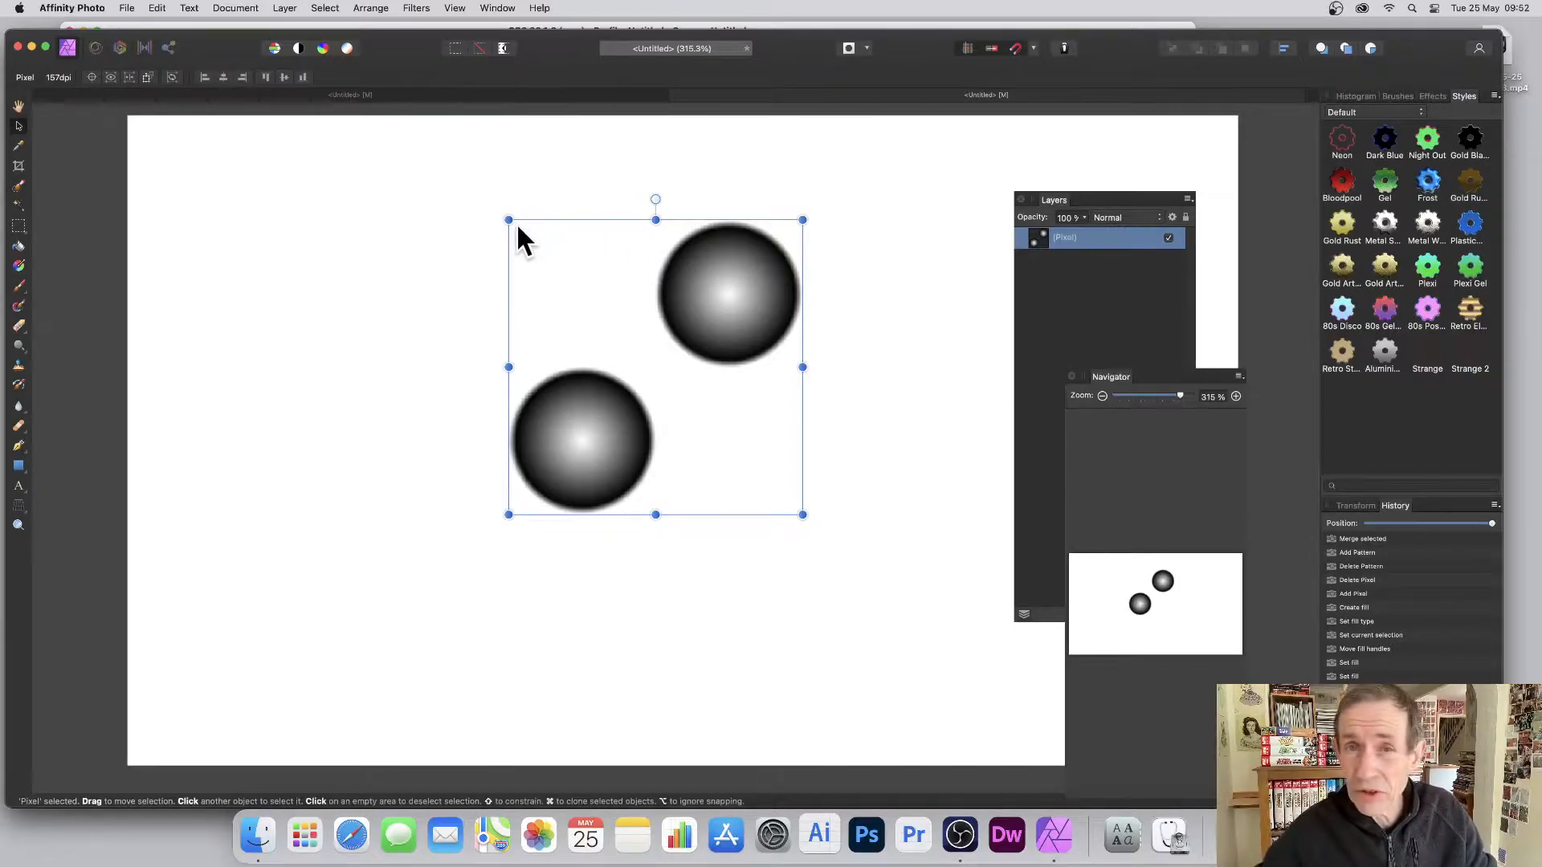
- Create a new pattern layer from the merged spheres and hide the source pixel layer
{"action": "left_click", "coordinate": [284, 9]}
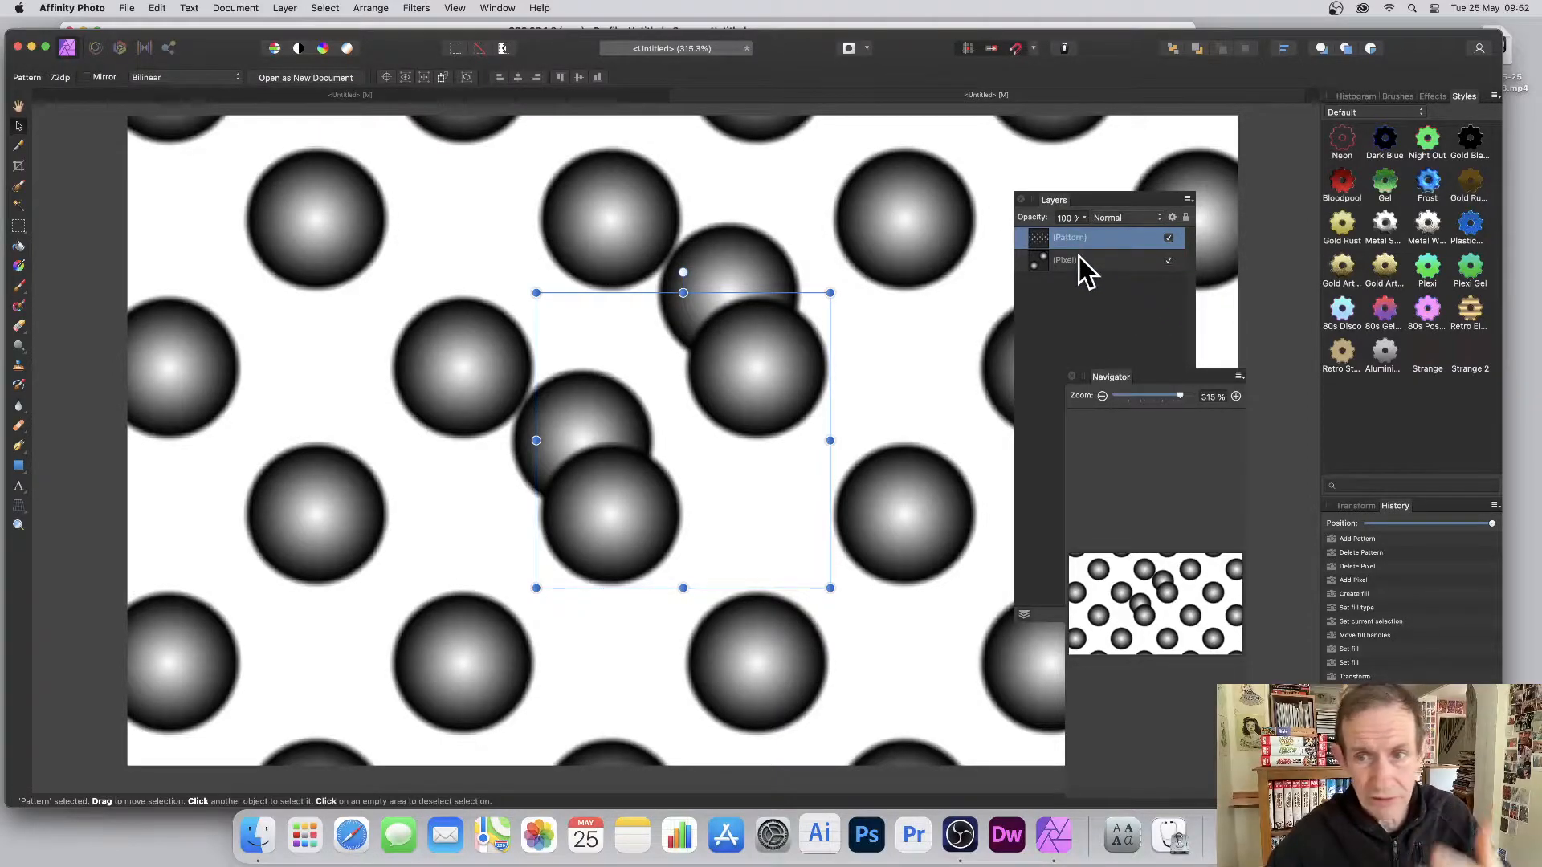
{"action": "left_click", "coordinate": [1109, 263]}
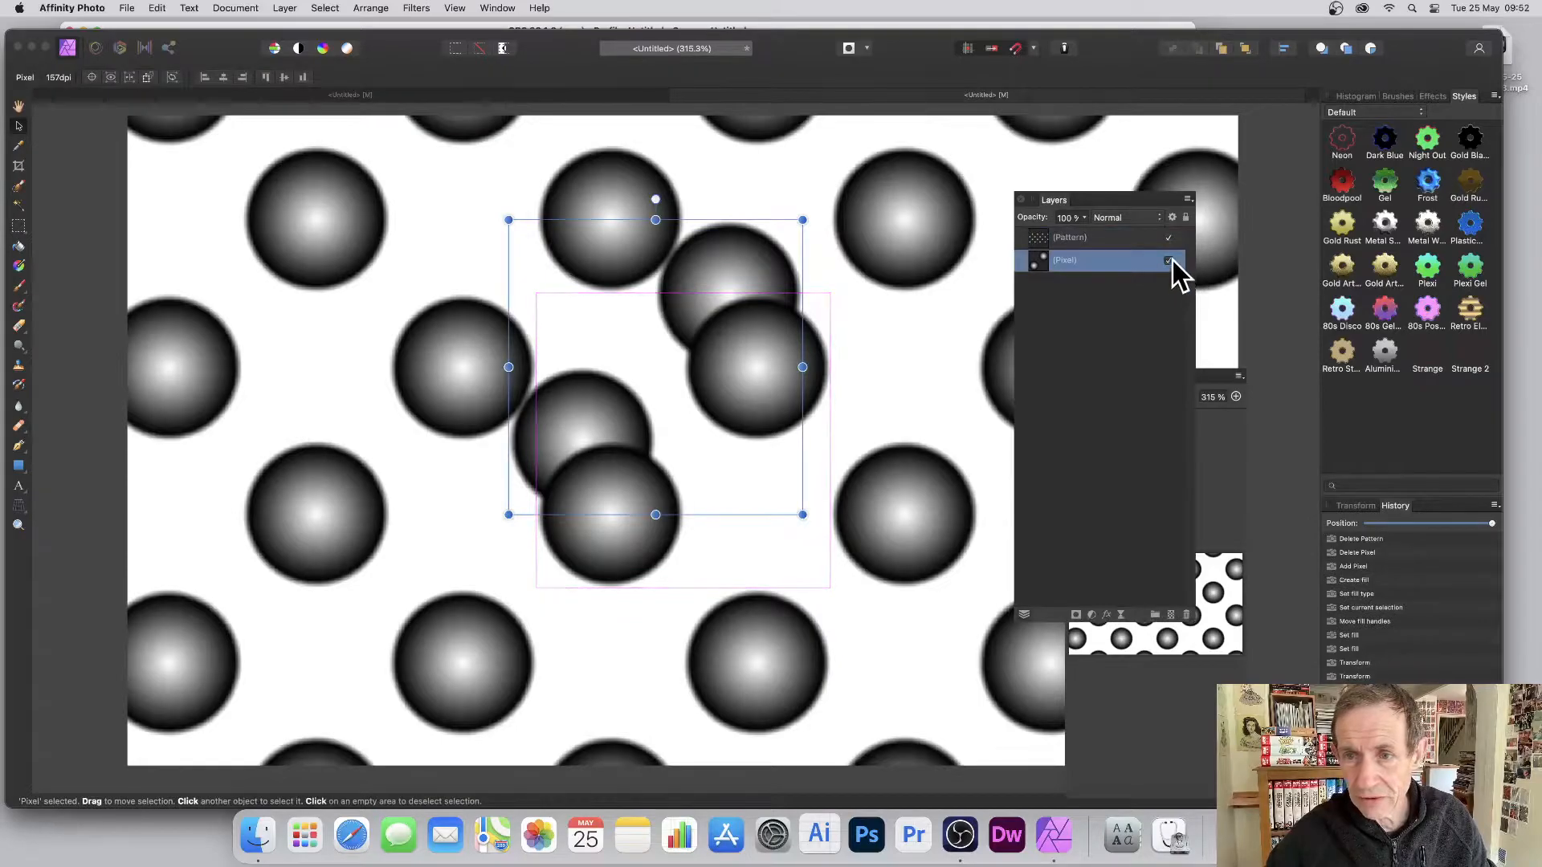
{"action": "left_click", "coordinate": [1170, 261]}
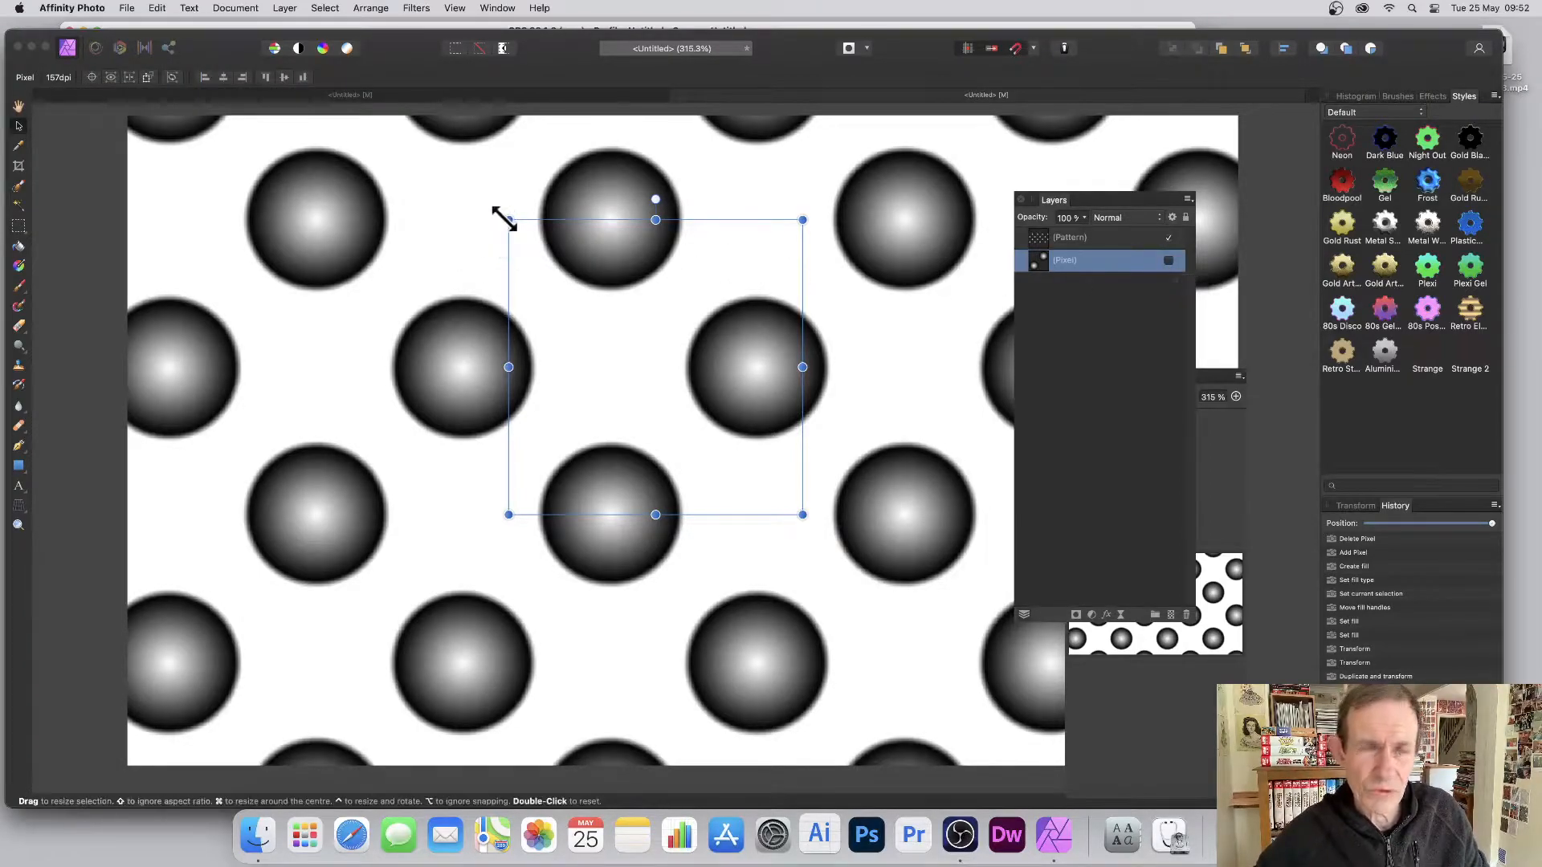
- Try scaling down the hidden source pixel layer from its corner and undo the resize
{"action": "left_click_drag", "start_coordinate": [509, 219], "coordinate": [545, 257]}
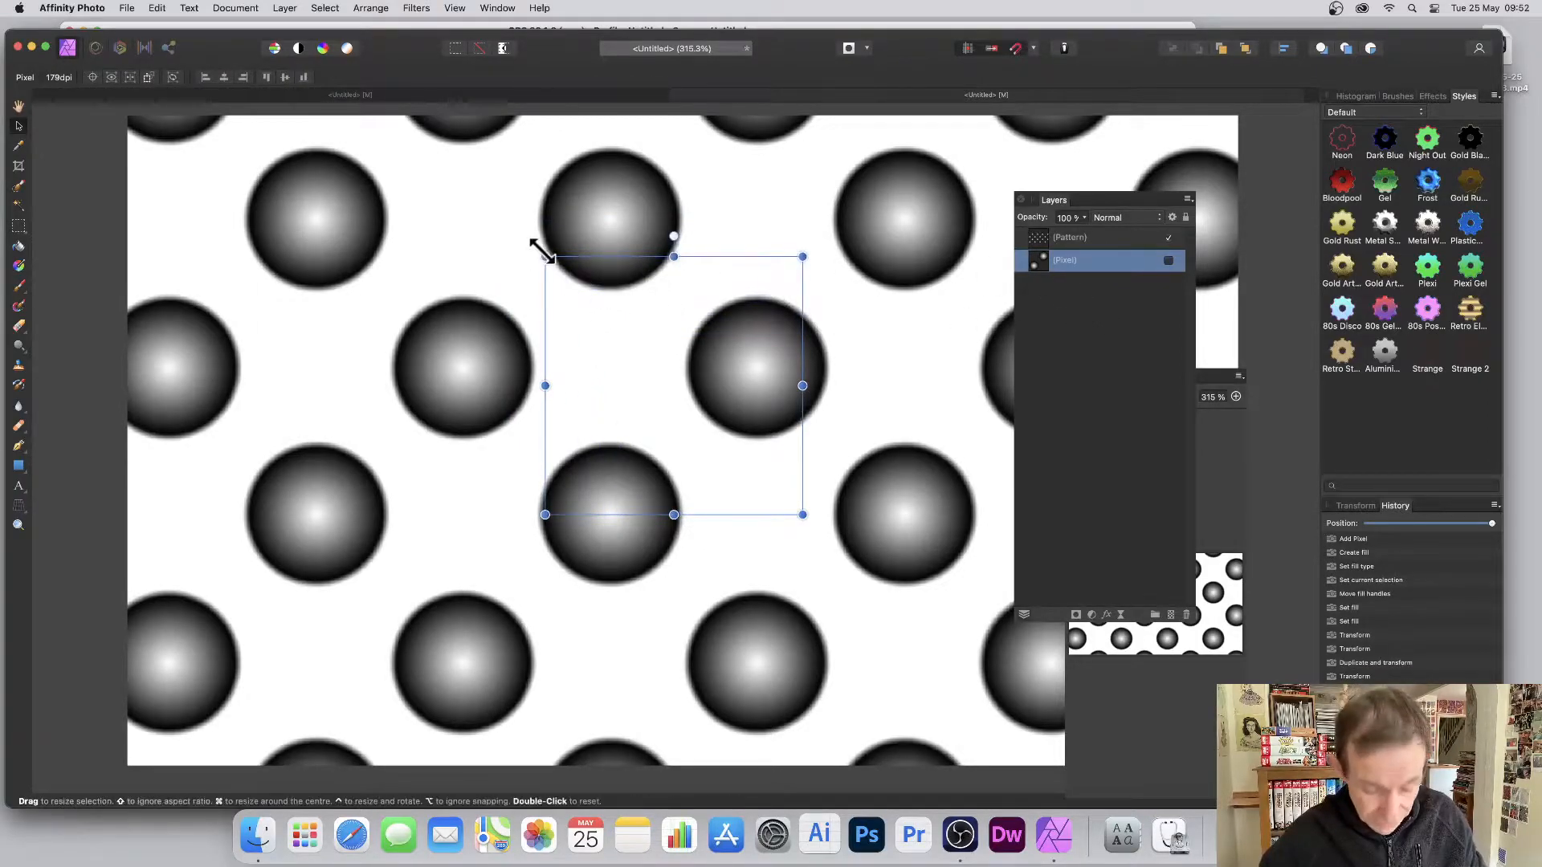
{"action": "key", "text": "super+z"}
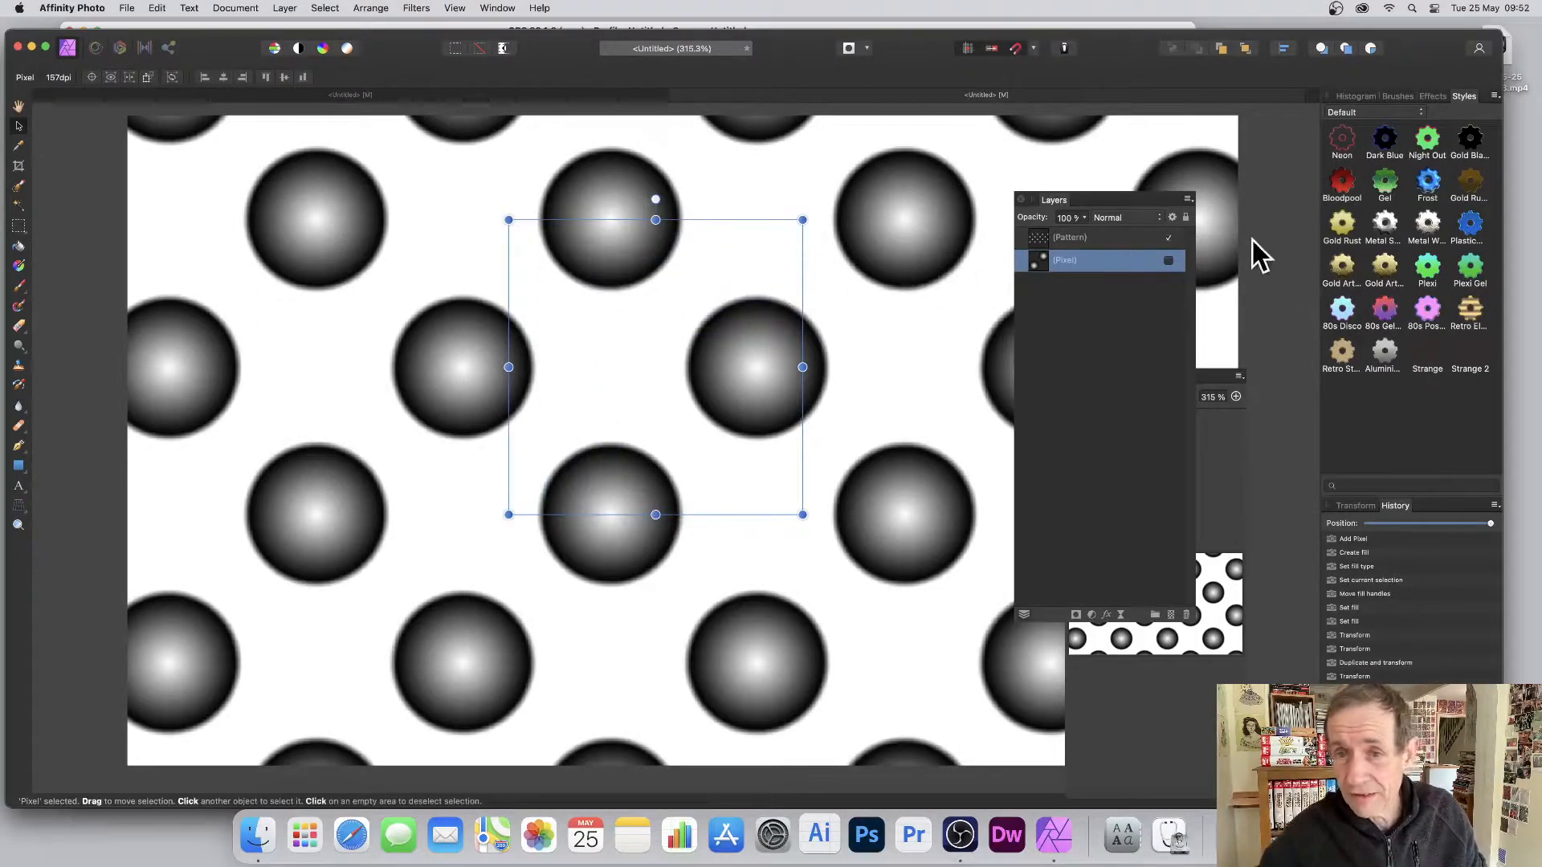
- Scale the sphere pattern down to small, dense repeats, and delete both the pattern and source pixel layers
{"action": "left_click", "coordinate": [1081, 237]}
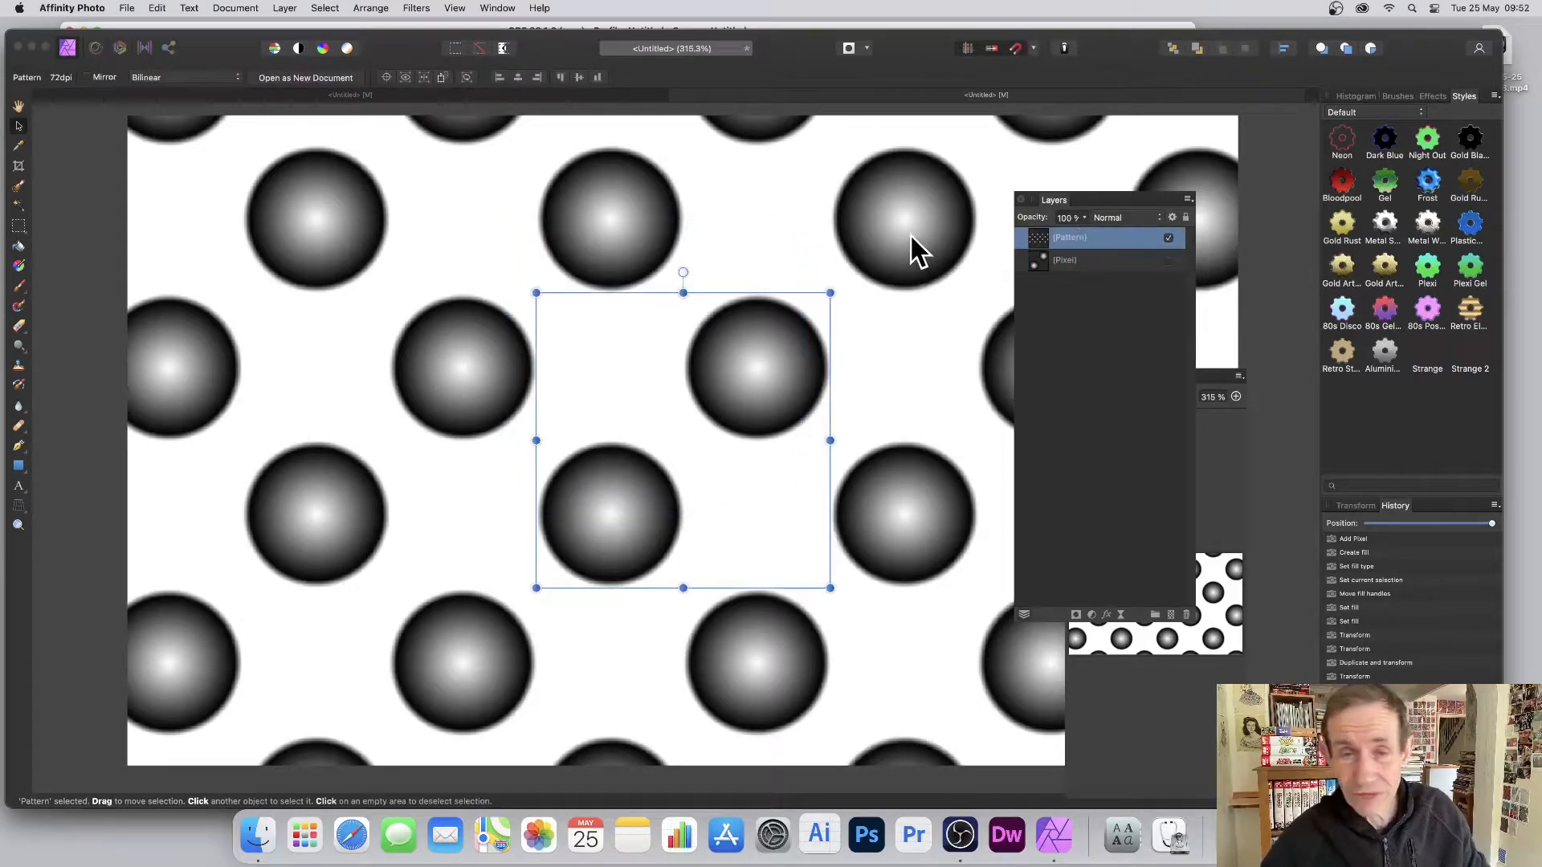
{"action": "left_click_drag", "start_coordinate": [537, 292], "coordinate": [785, 542]}
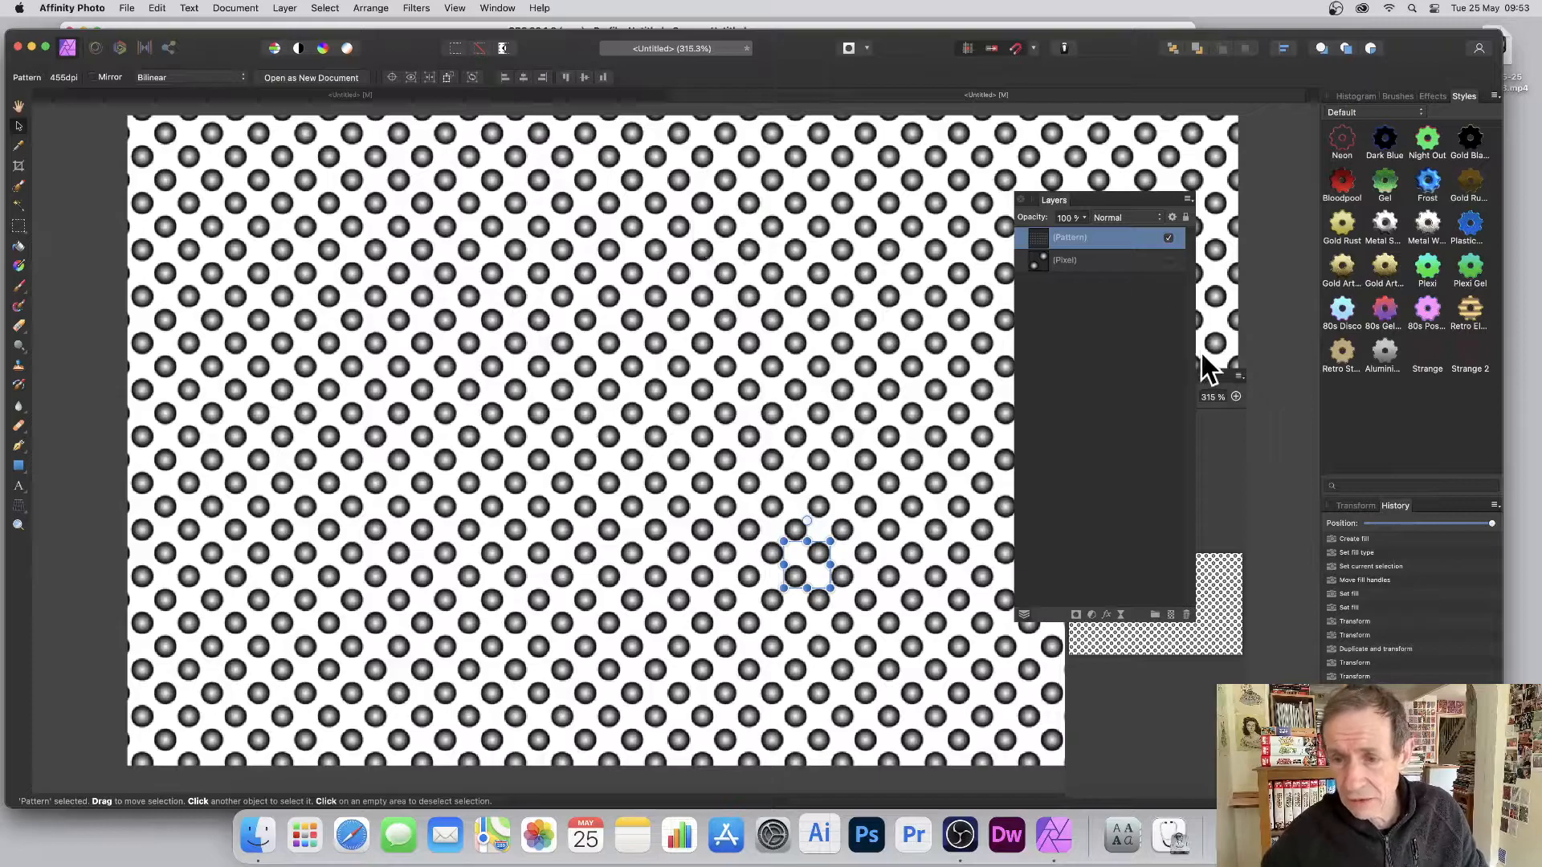
{"action": "key", "text": "Delete"}
{"action": "key", "text": "Delete"}
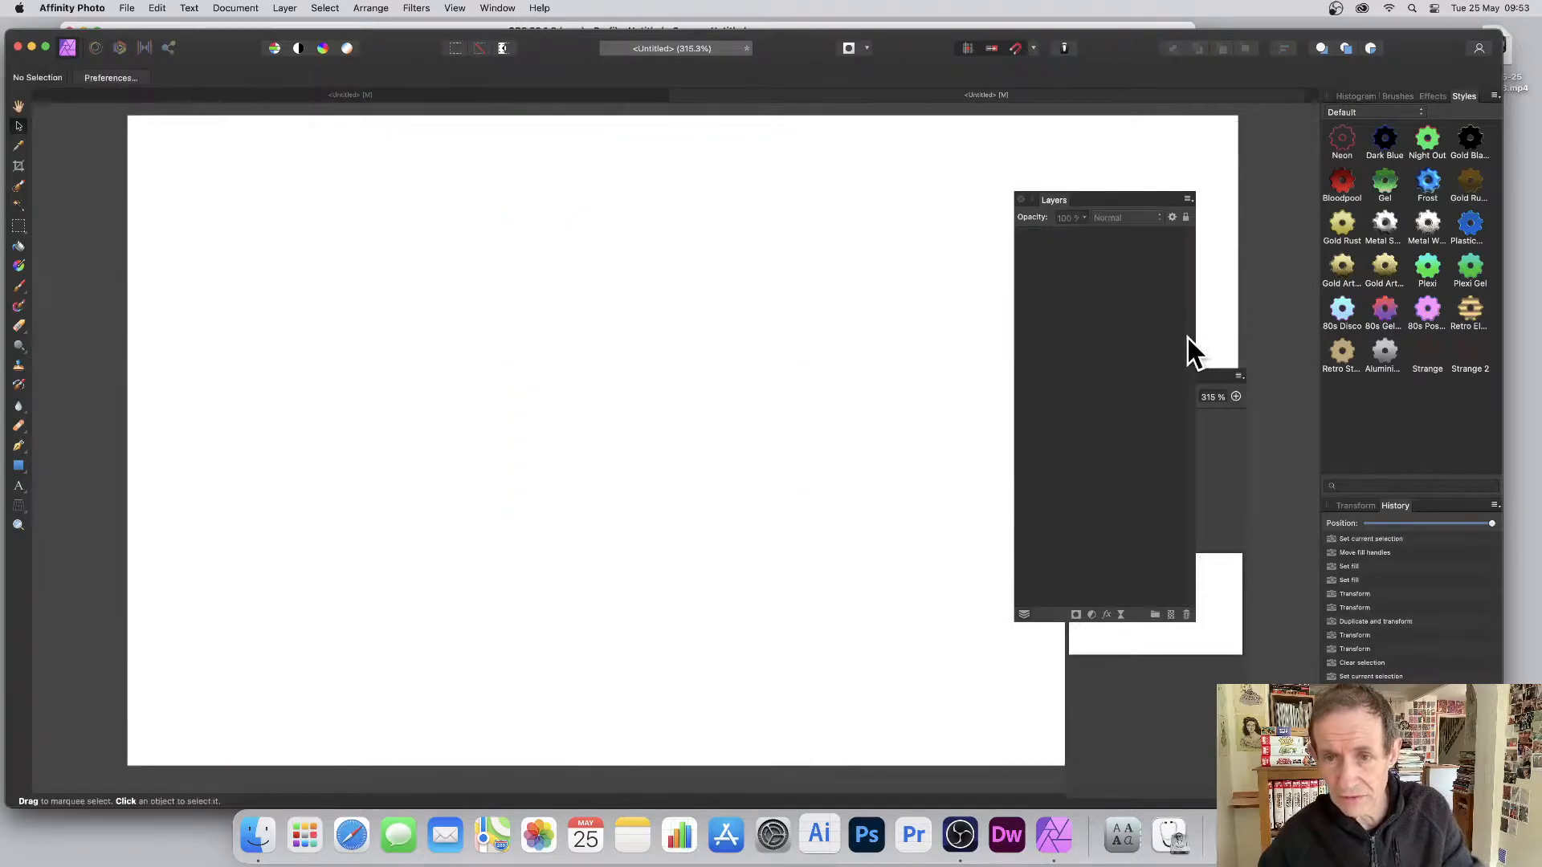
- Draw a pure red square without a stroke near the canvas centre and move it slightly down and to the right
{"action": "left_click", "coordinate": [19, 466]}
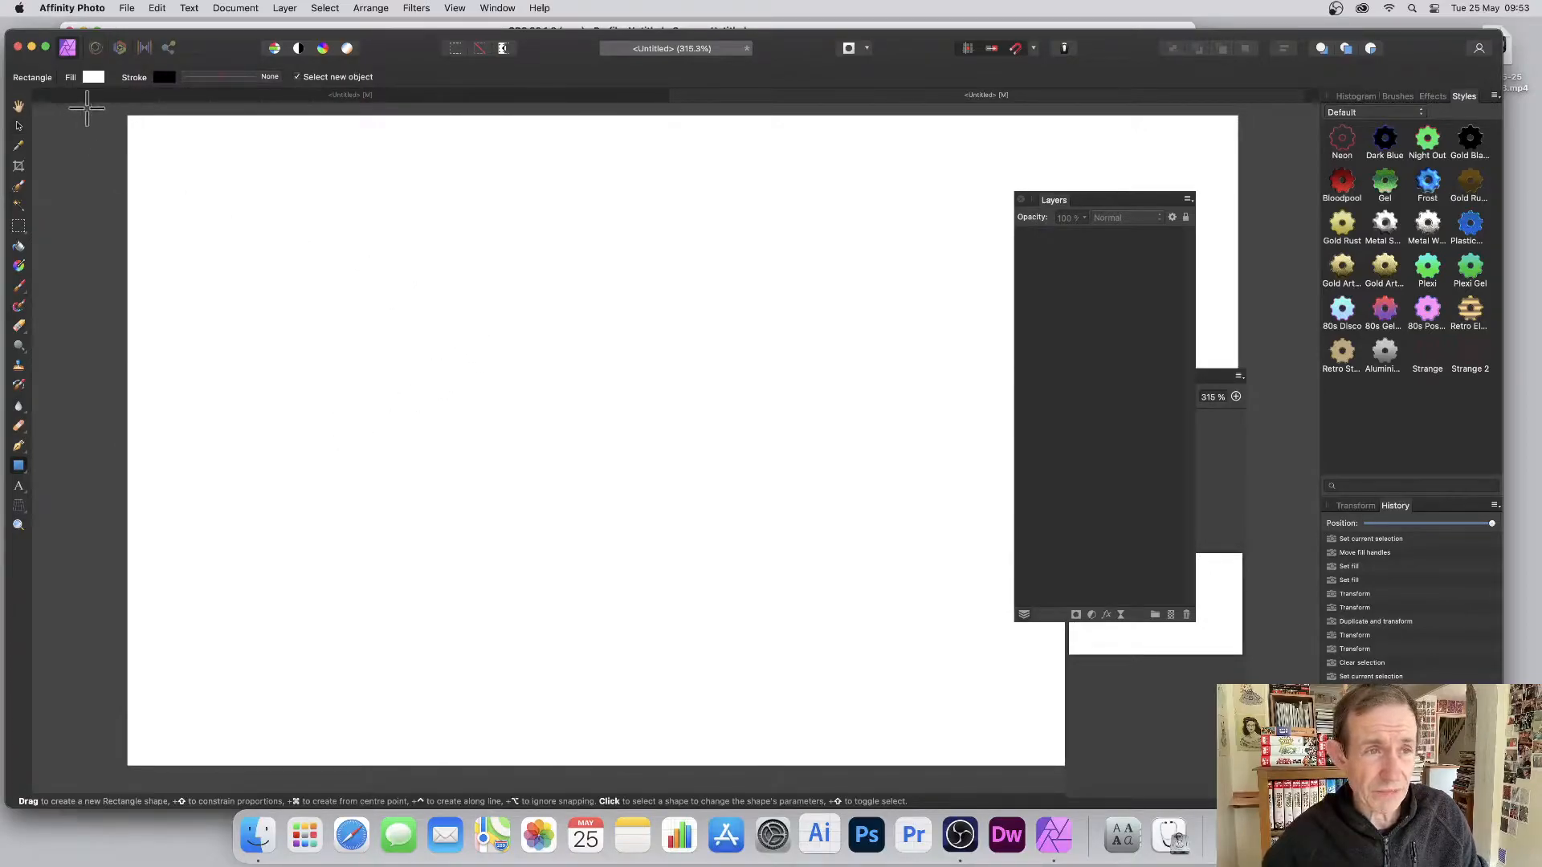
{"action": "left_click", "coordinate": [94, 79]}
{"action": "left_click", "coordinate": [227, 182]}
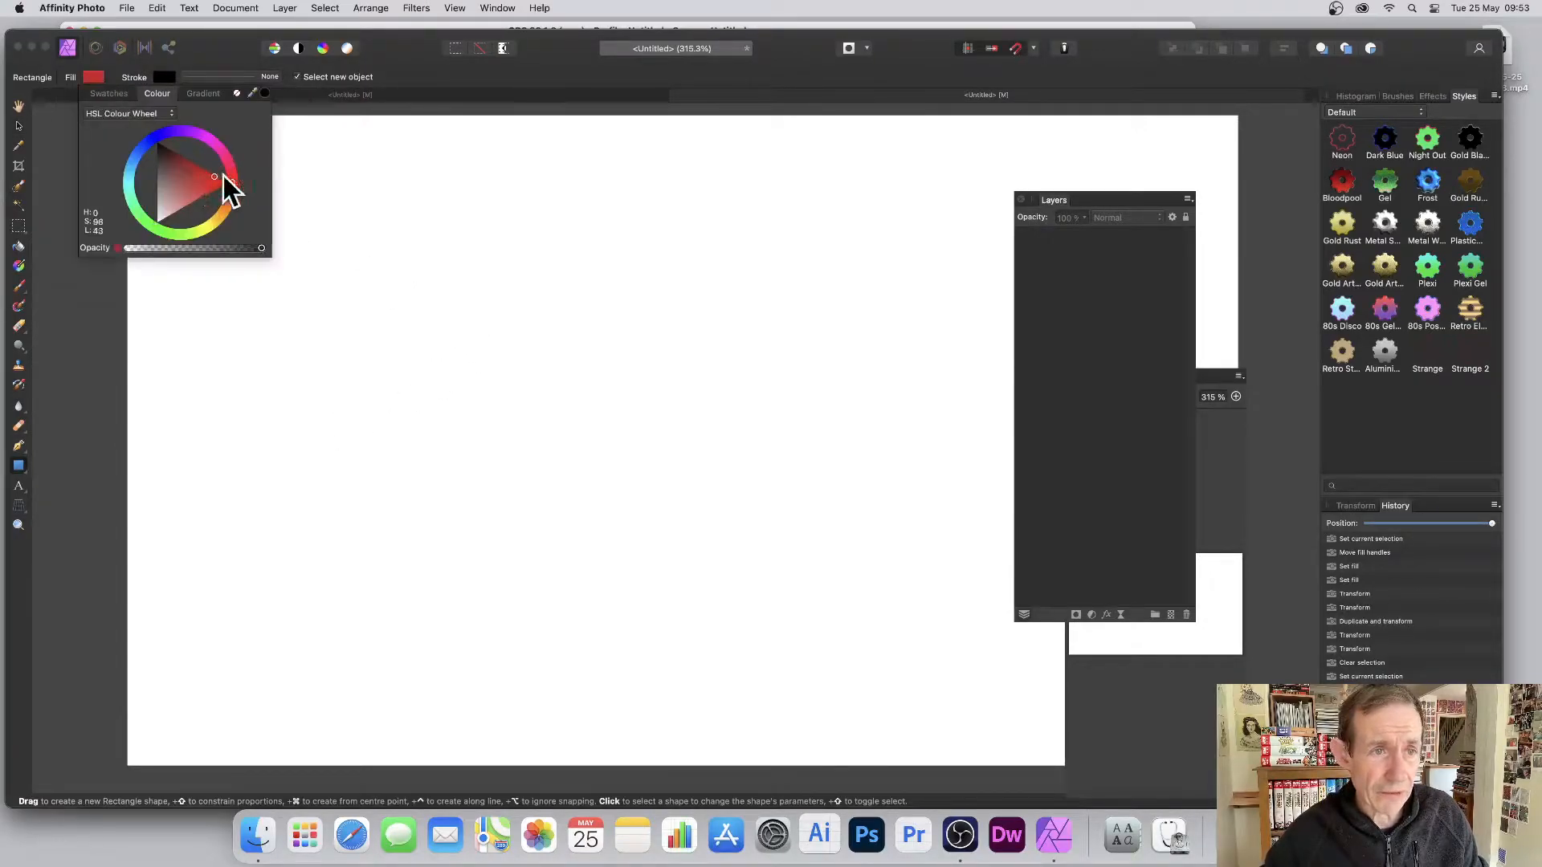
{"action": "left_click_drag", "start_coordinate": [508, 345], "coordinate": [641, 478]}
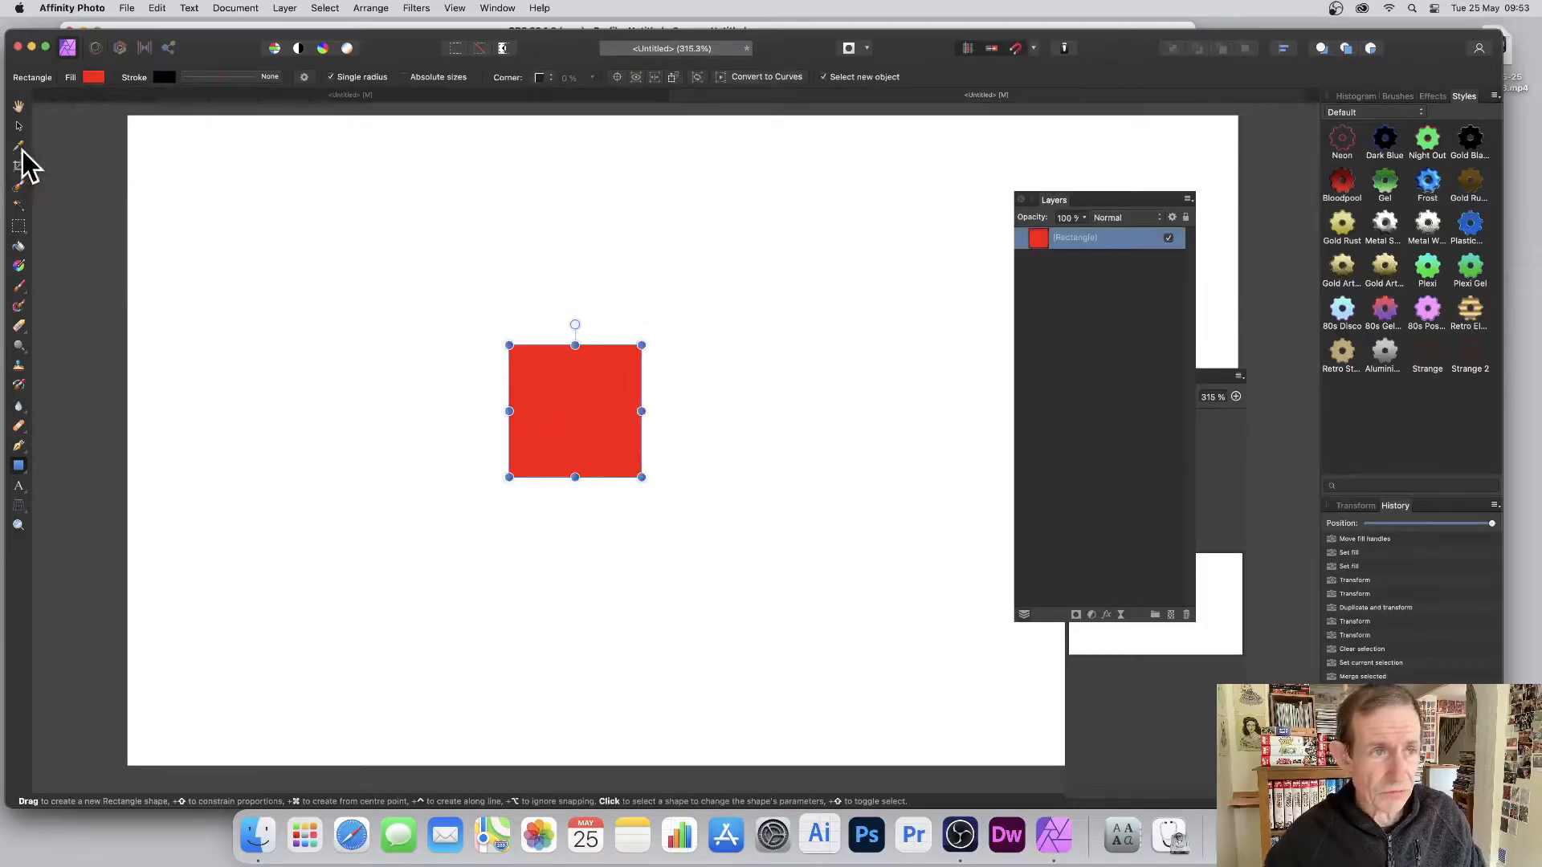
{"action": "left_click", "coordinate": [17, 127]}
{"action": "left_click_drag", "start_coordinate": [606, 405], "coordinate": [647, 435]}
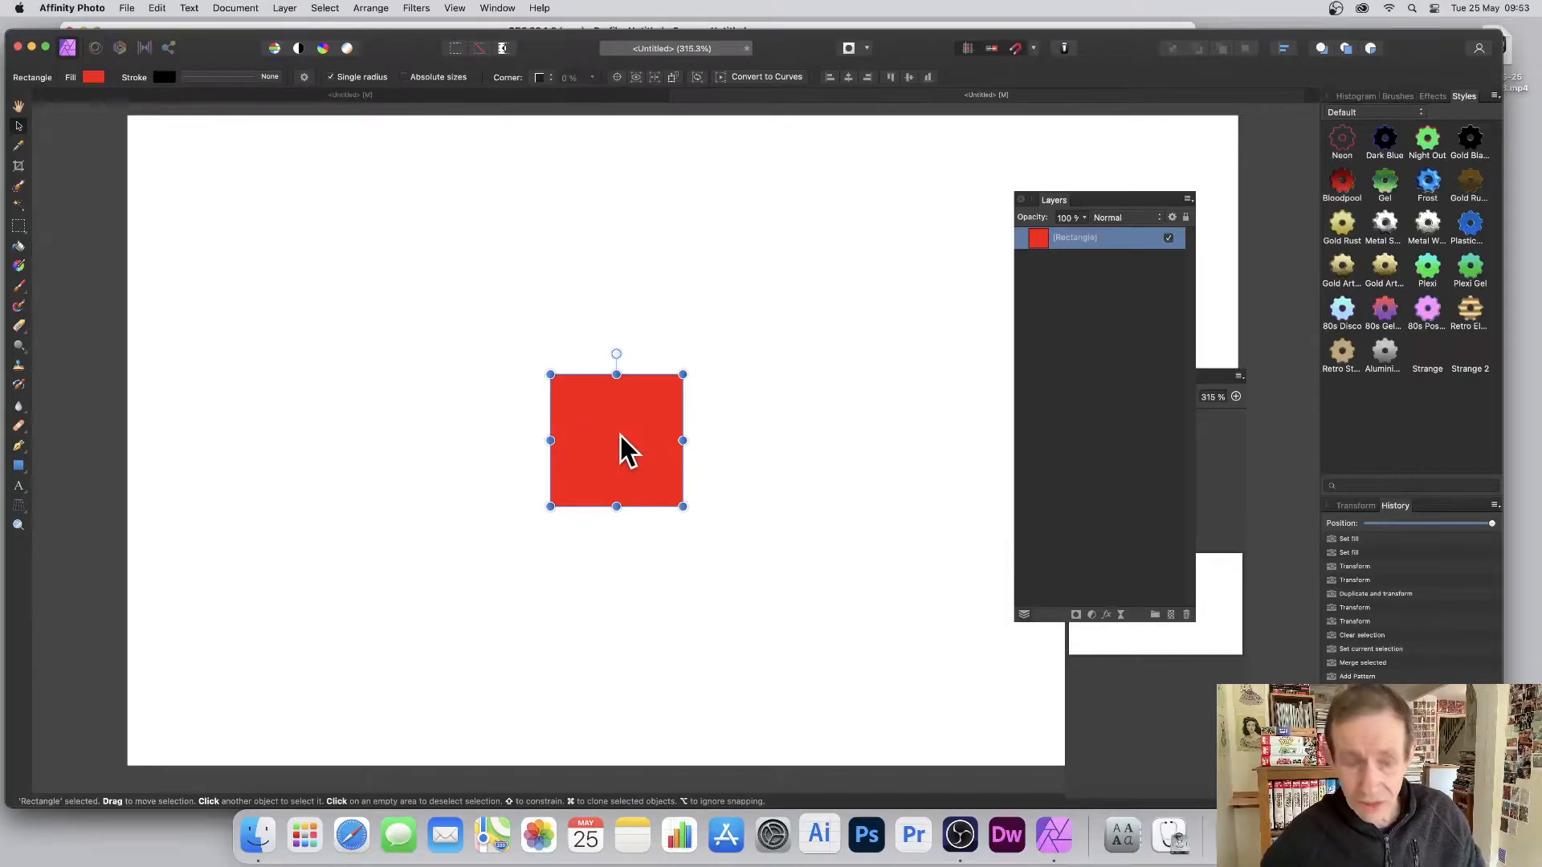
- Duplicate the red square diagonally up and to the right so corners meet, and fill the copy with light green (H 100, S 100, L 50)
{"action": "left_click_drag", "start_coordinate": [628, 435], "coordinate": [759, 302]}
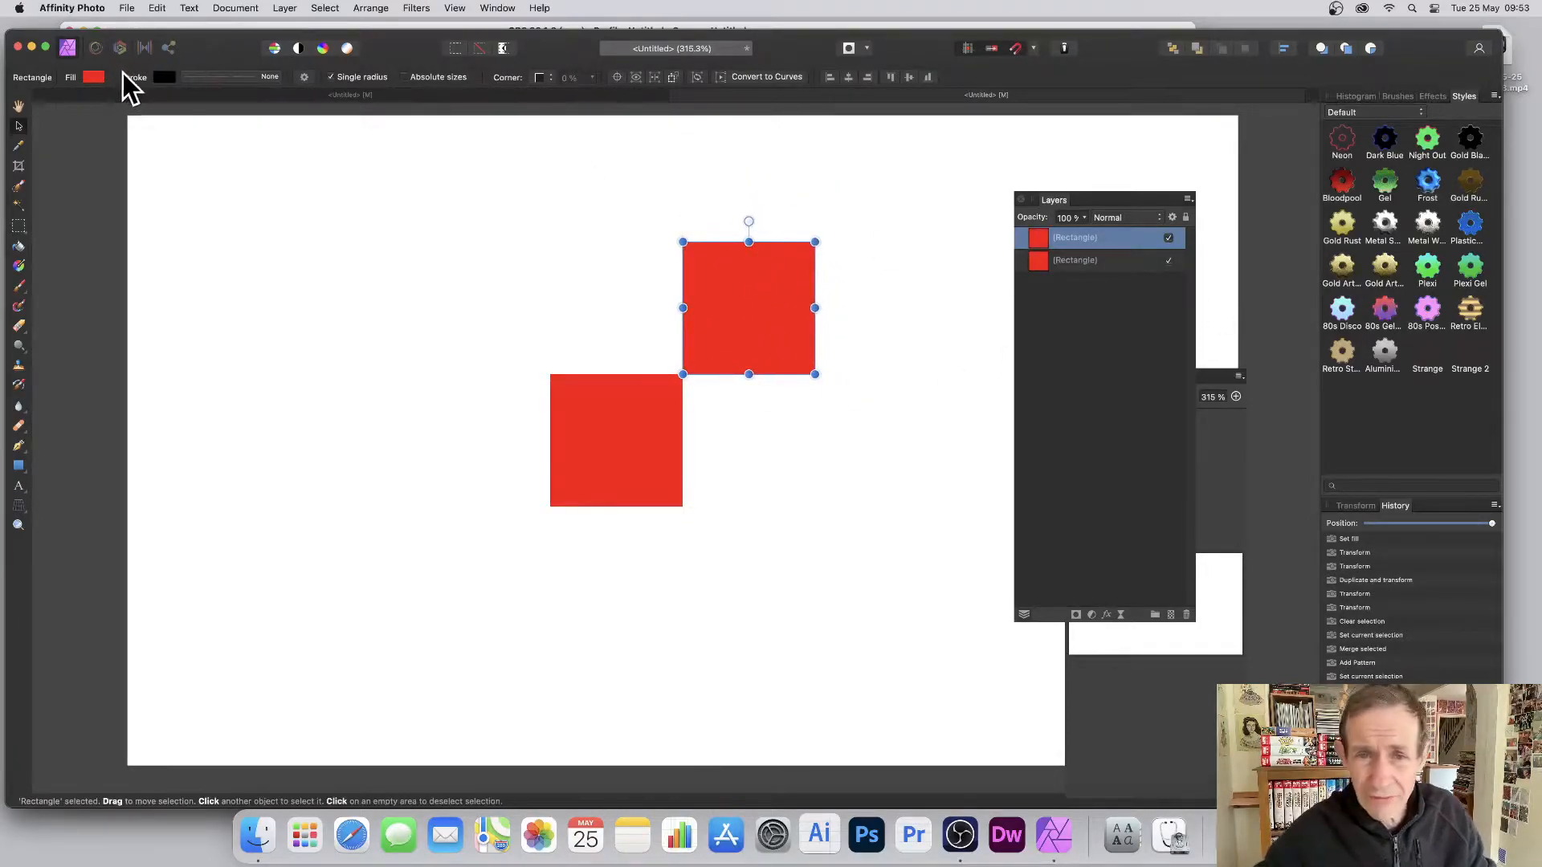
{"action": "left_click", "coordinate": [94, 77]}
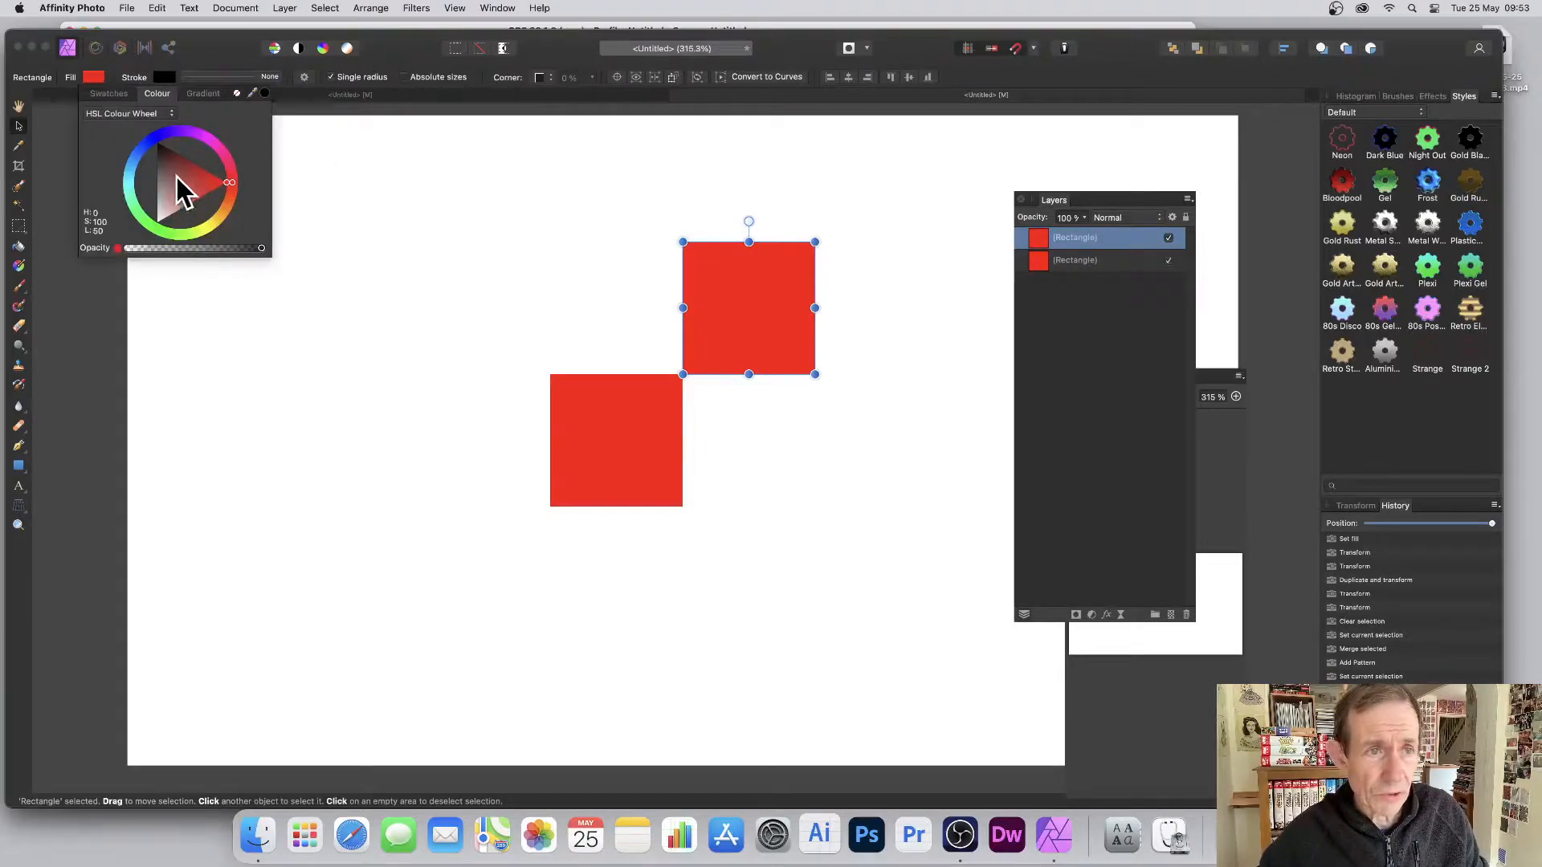
{"action": "left_click", "coordinate": [171, 230]}
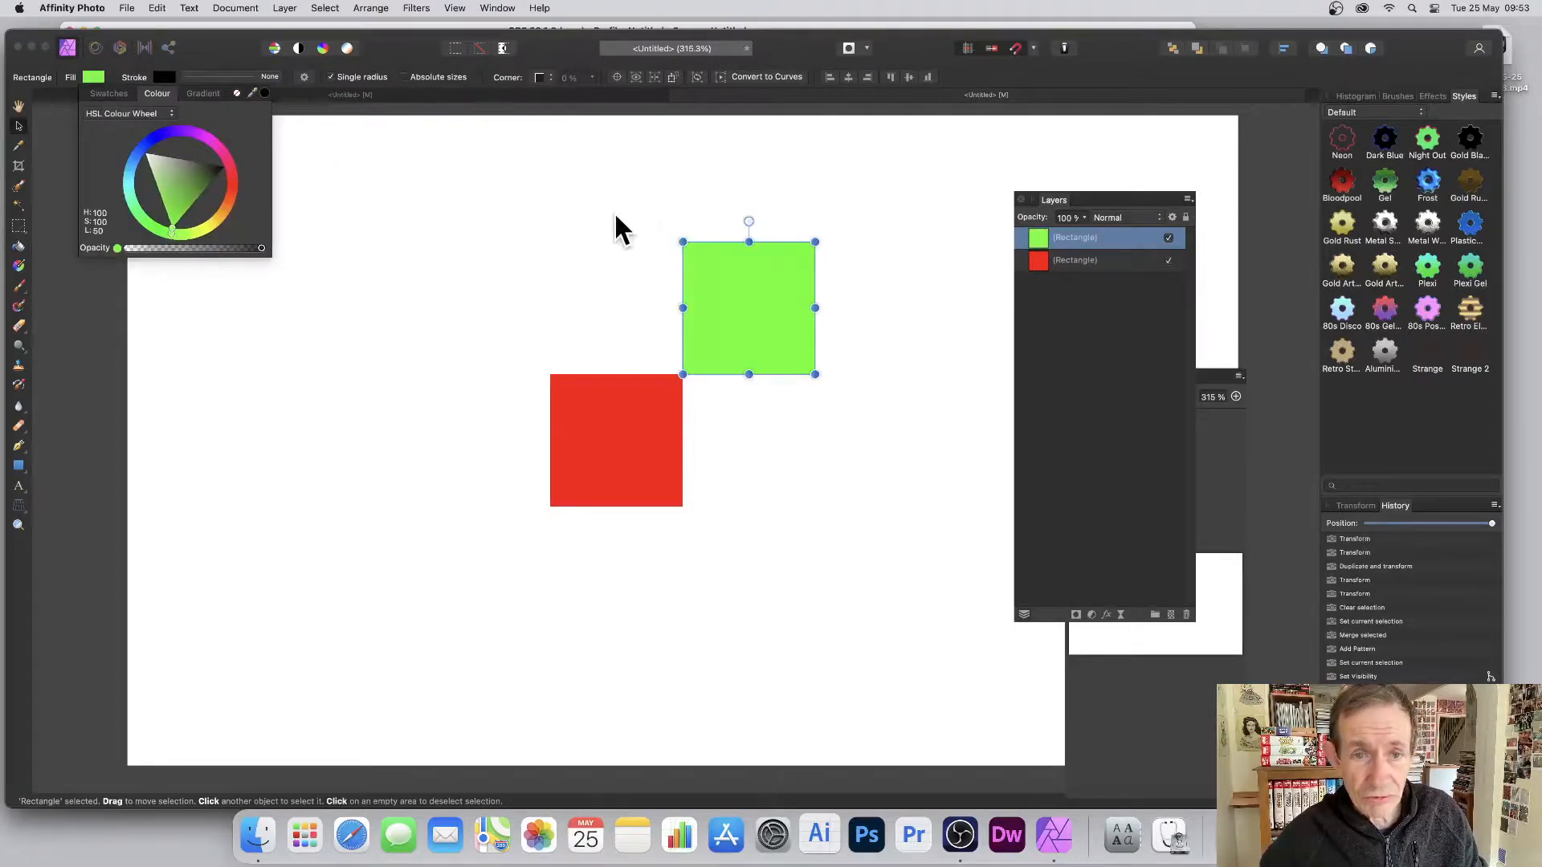
- Merge the visible red and green squares into a new pixel layer and hide both original rectangle layers
{"action": "left_click", "coordinate": [20, 127]}
{"action": "left_click_drag", "start_coordinate": [489, 176], "coordinate": [927, 540]}
{"action": "left_click", "coordinate": [283, 8]}
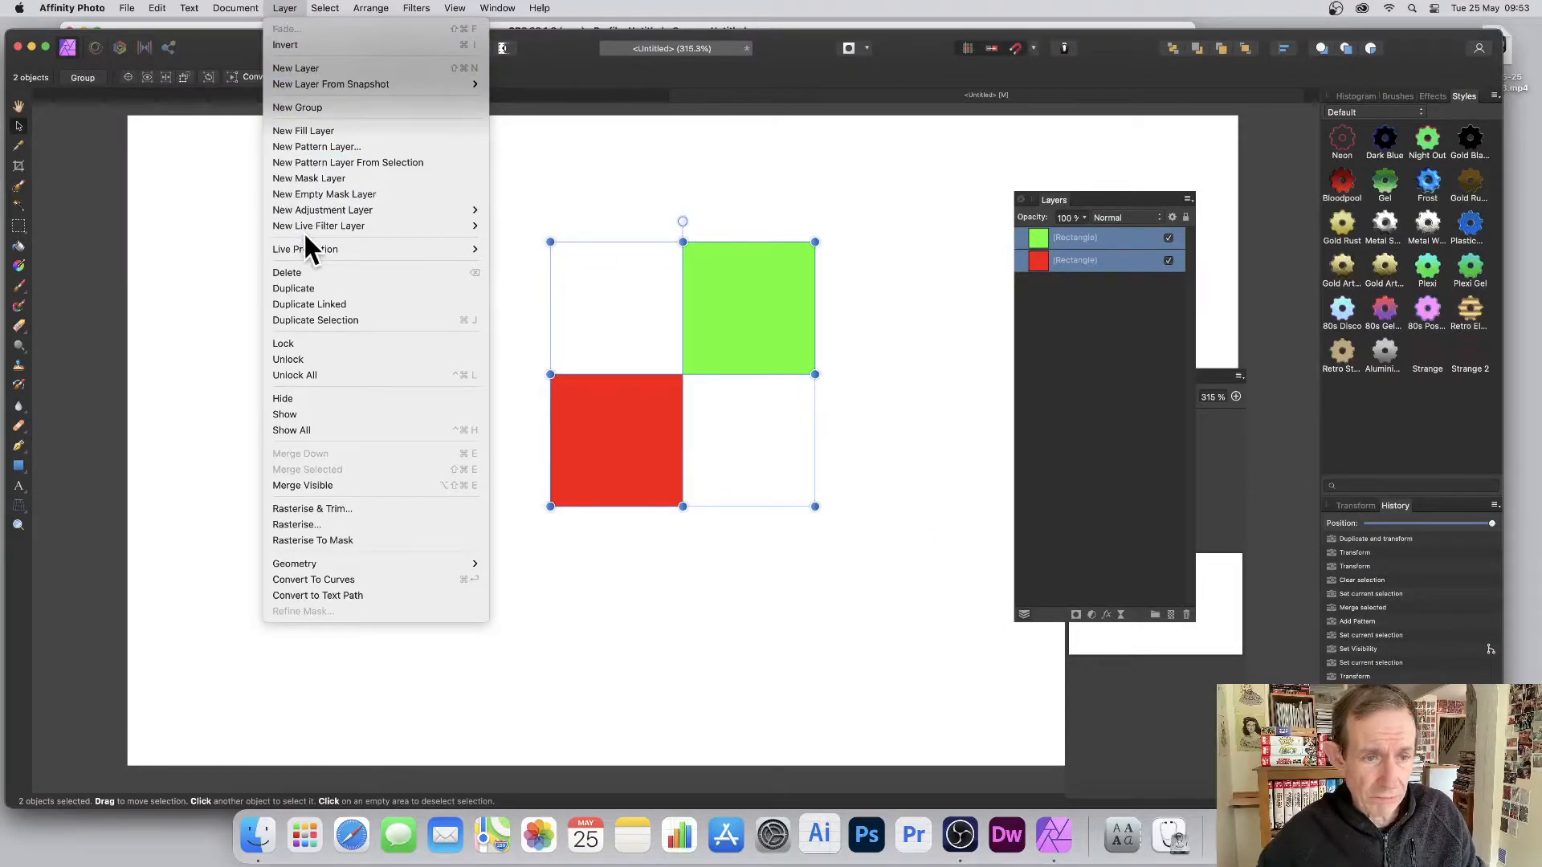
{"action": "left_click", "coordinate": [336, 485]}
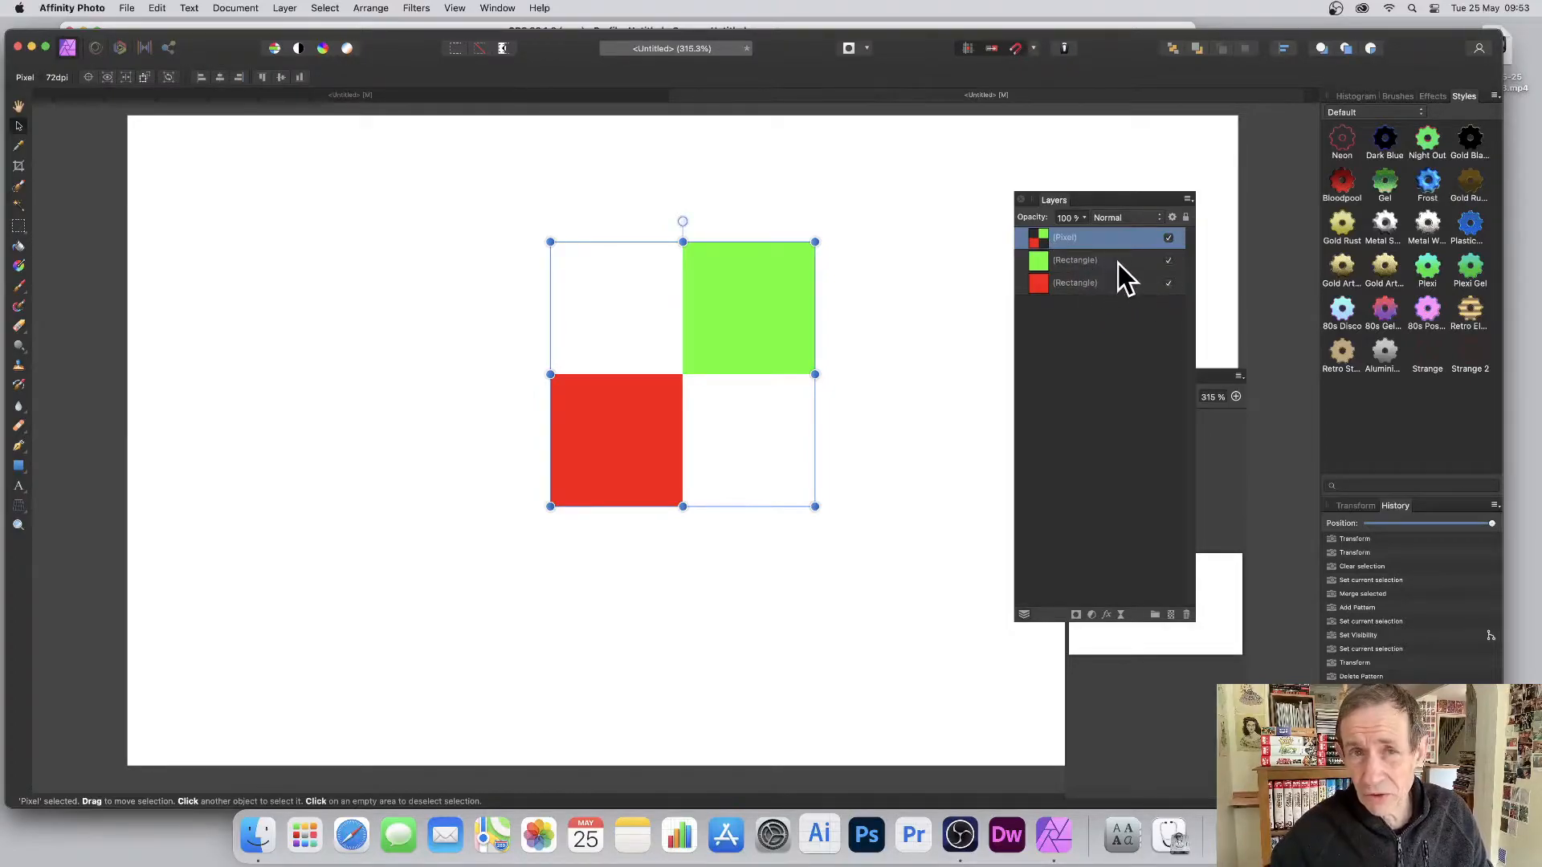
{"action": "left_click", "coordinate": [1167, 261]}
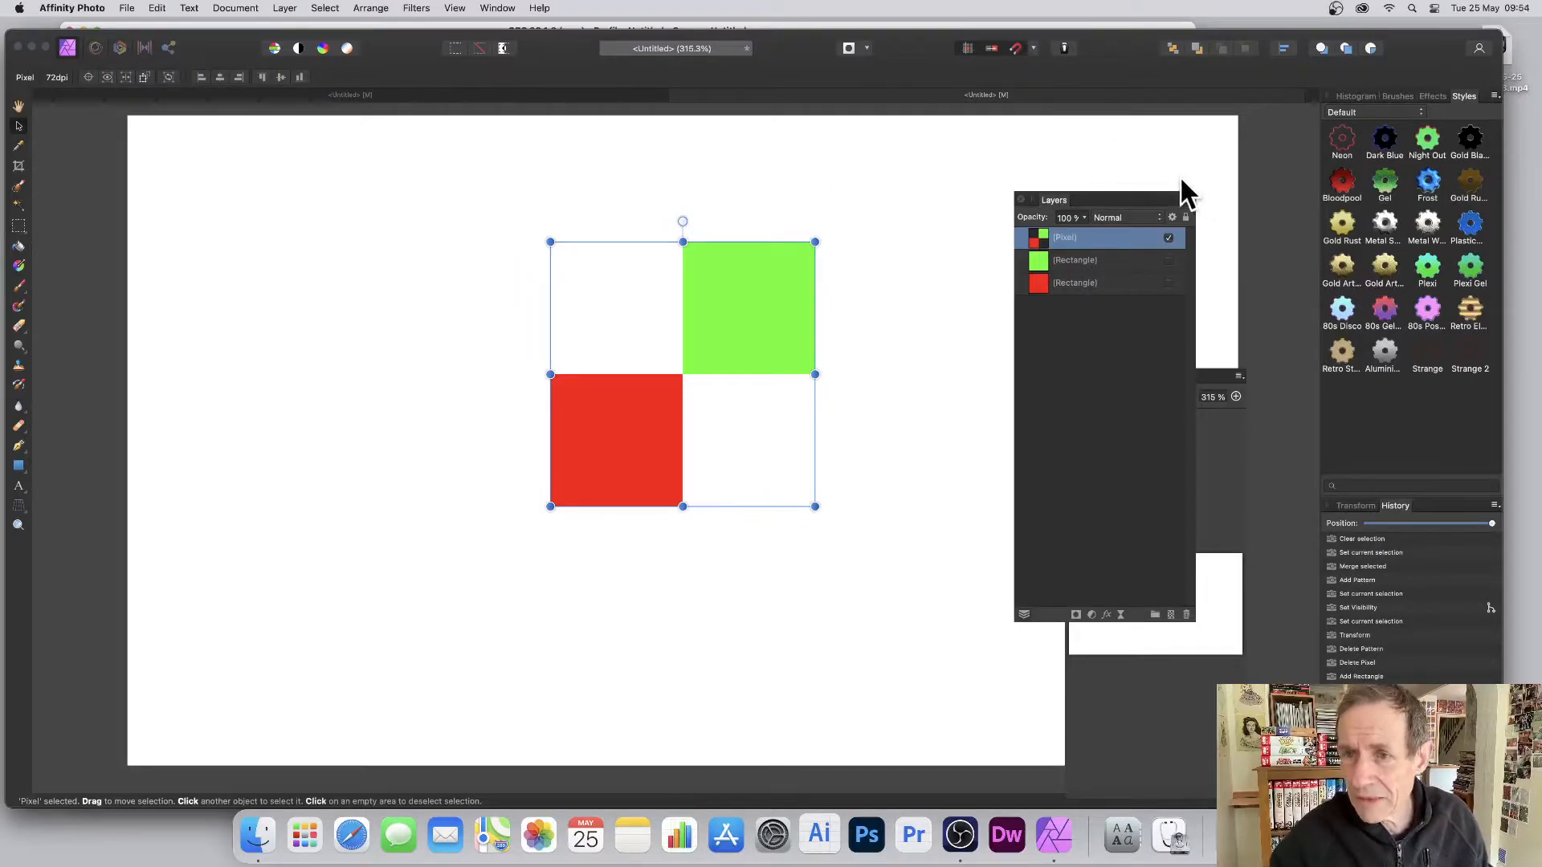
{"action": "left_click", "coordinate": [1188, 199]}
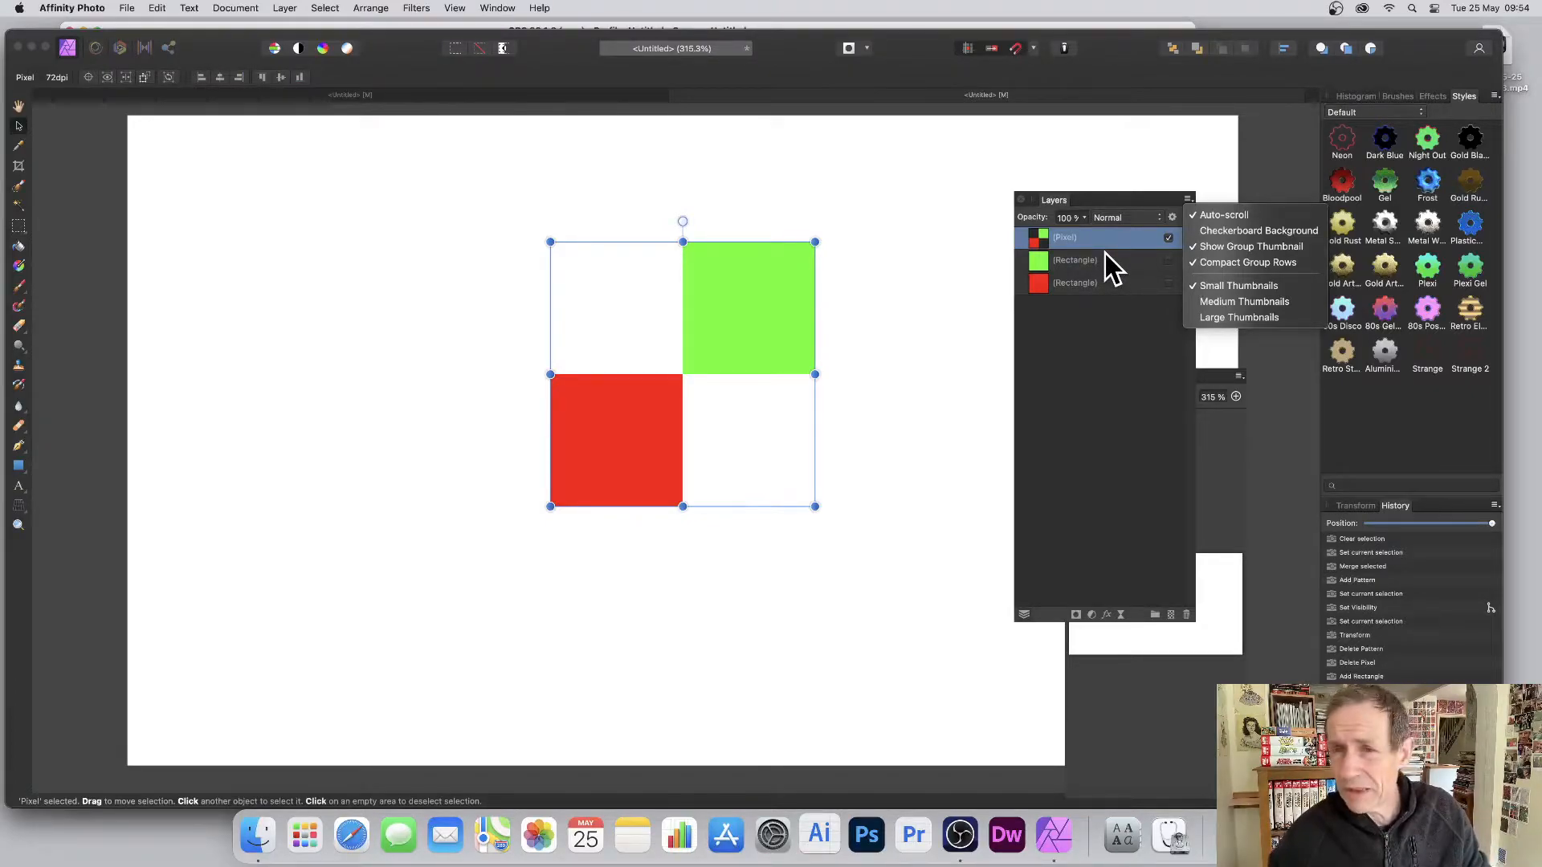
{"action": "left_click", "coordinate": [1130, 320]}
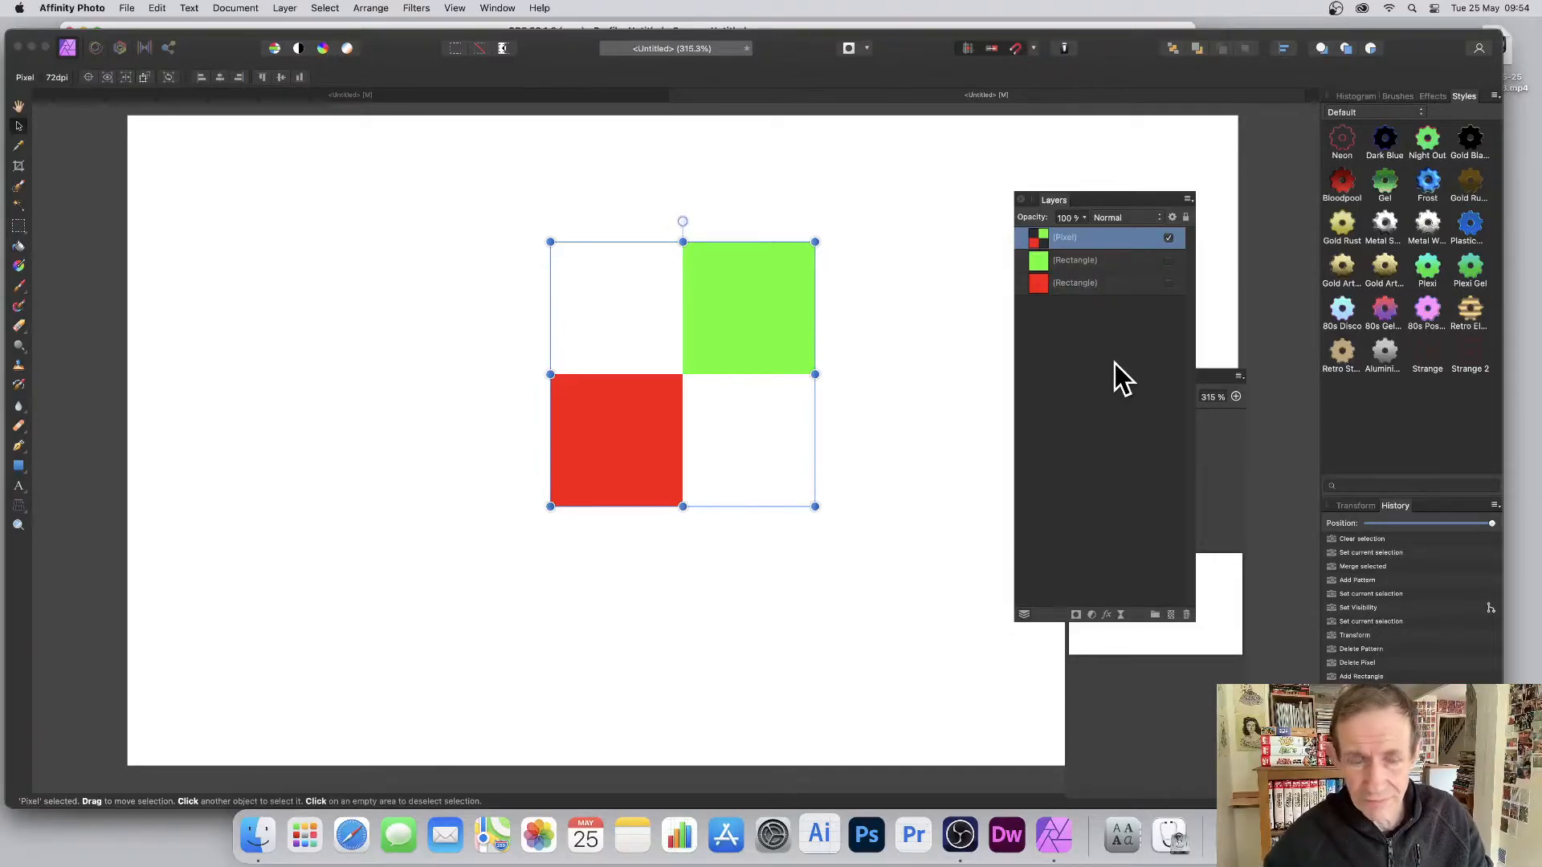
- Create a scaled-down pattern layer from the merged red and green squares and hide the source pixel layer
{"action": "left_click", "coordinate": [287, 10]}
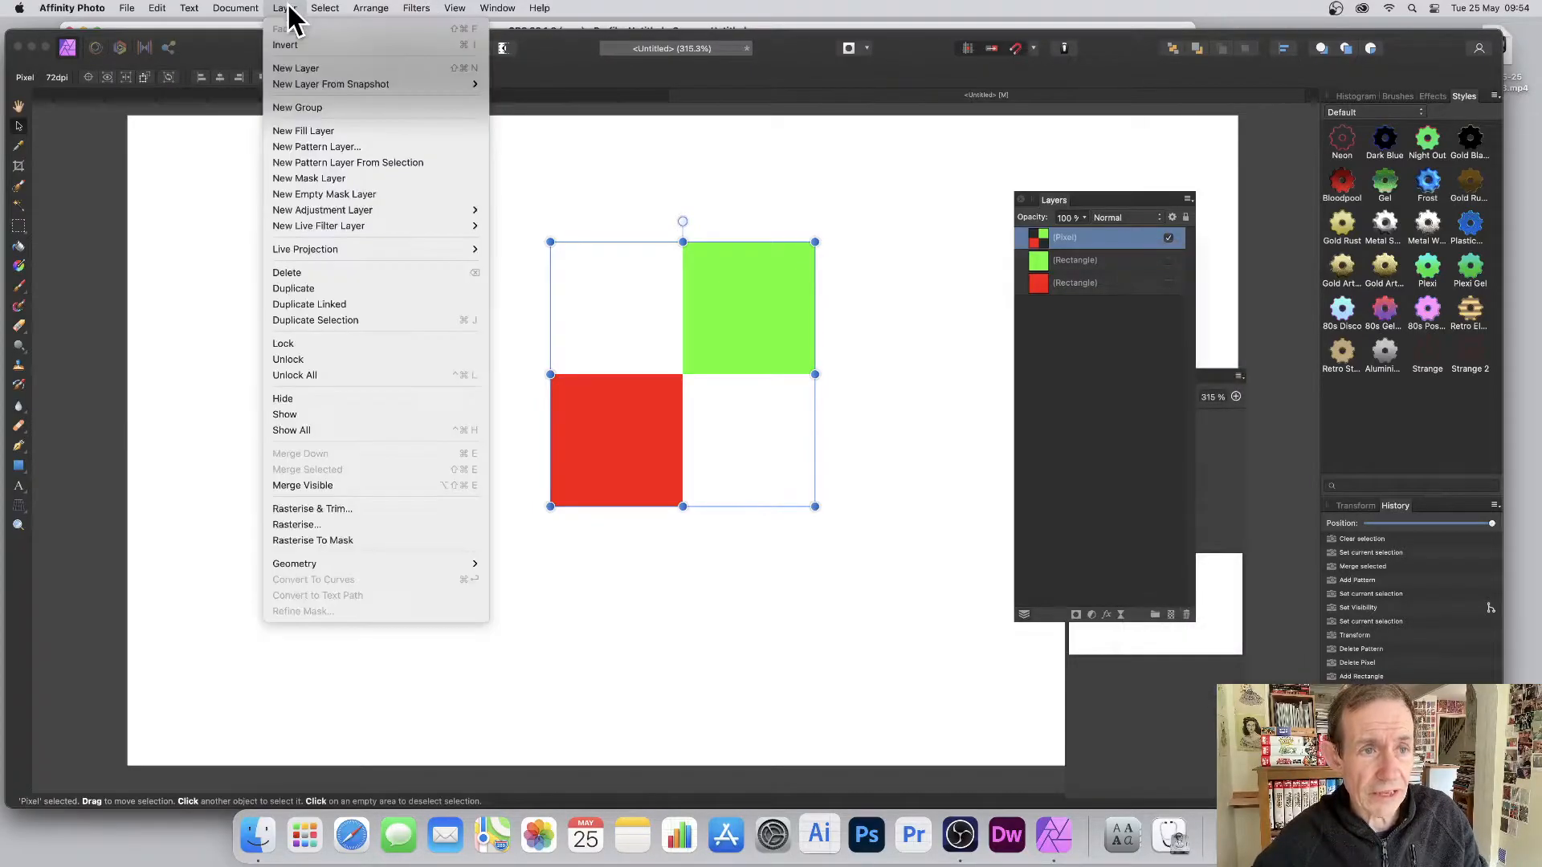
{"action": "left_click", "coordinate": [367, 162]}
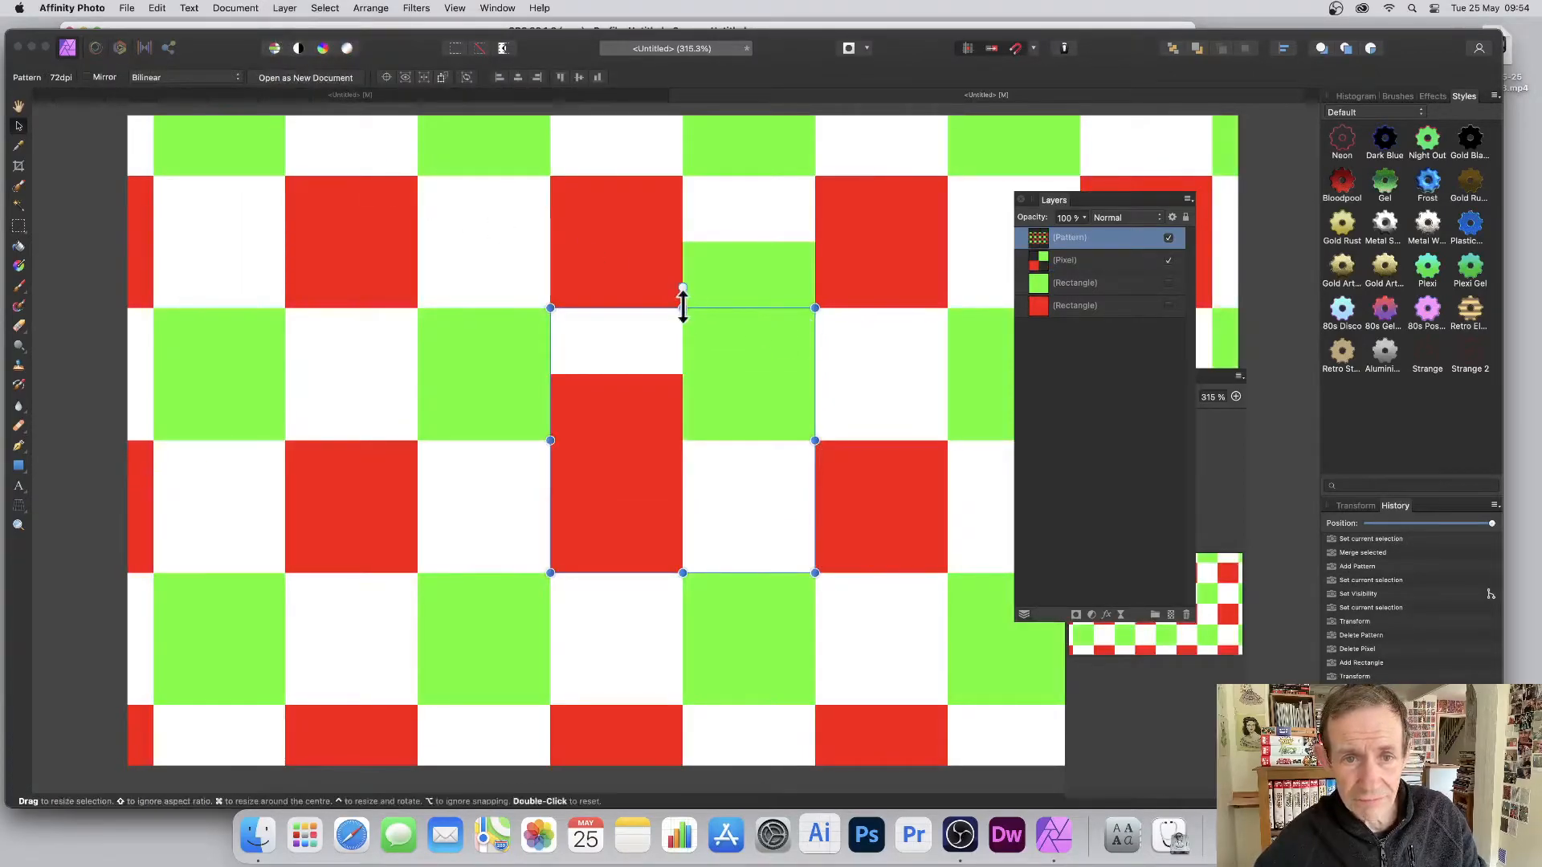
{"action": "left_click_drag", "start_coordinate": [546, 304], "coordinate": [687, 420]}
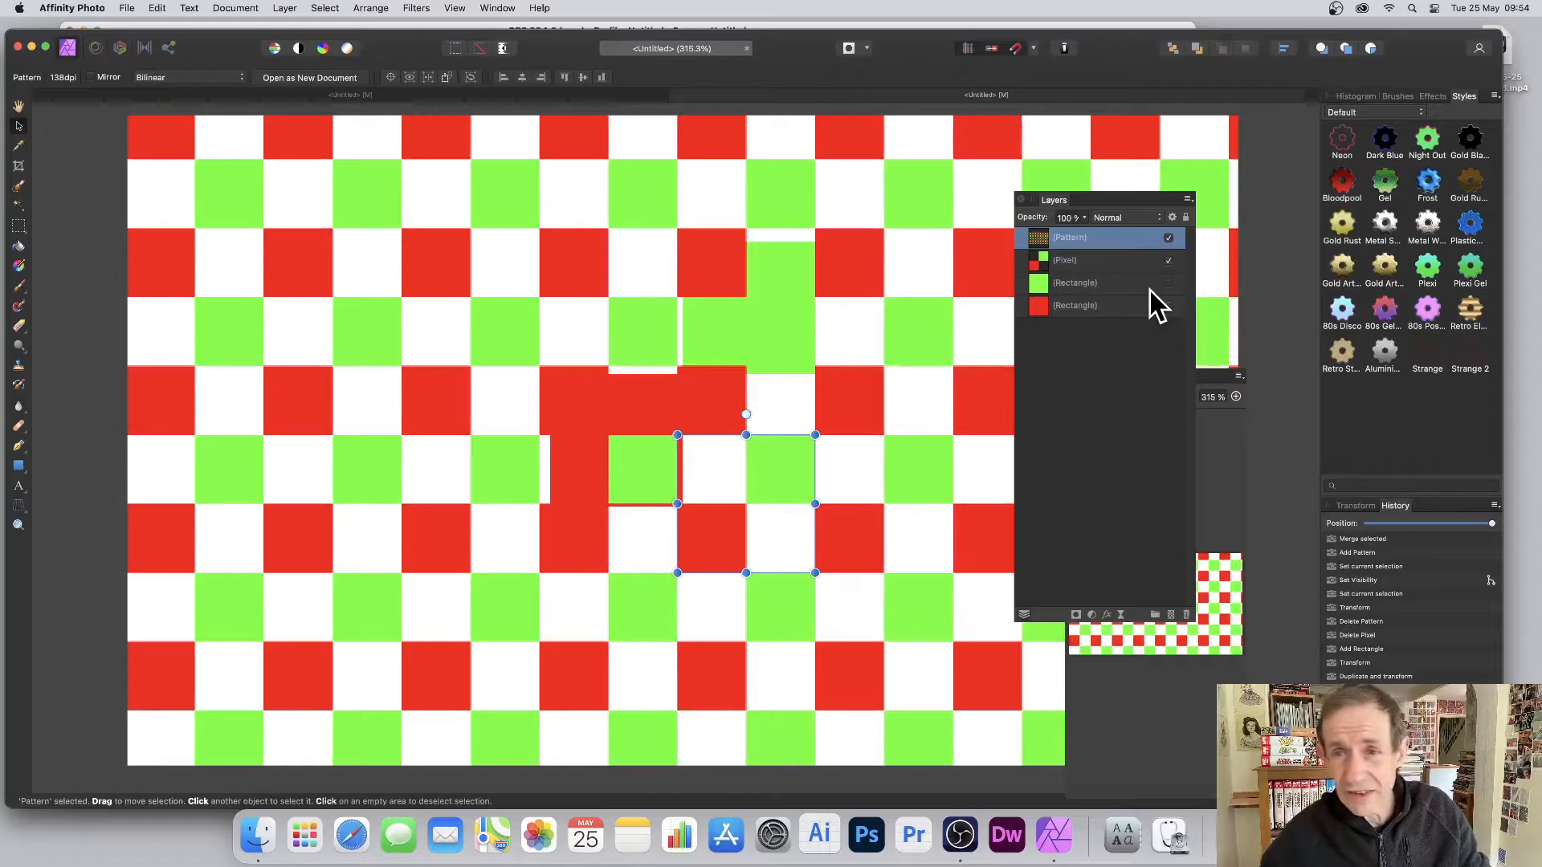
{"action": "left_click", "coordinate": [1169, 260]}
- Enlarge the red and green checker pattern, then shrink it to small squares and rotate it slightly clockwise
{"action": "left_click_drag", "start_coordinate": [677, 435], "coordinate": [586, 343]}
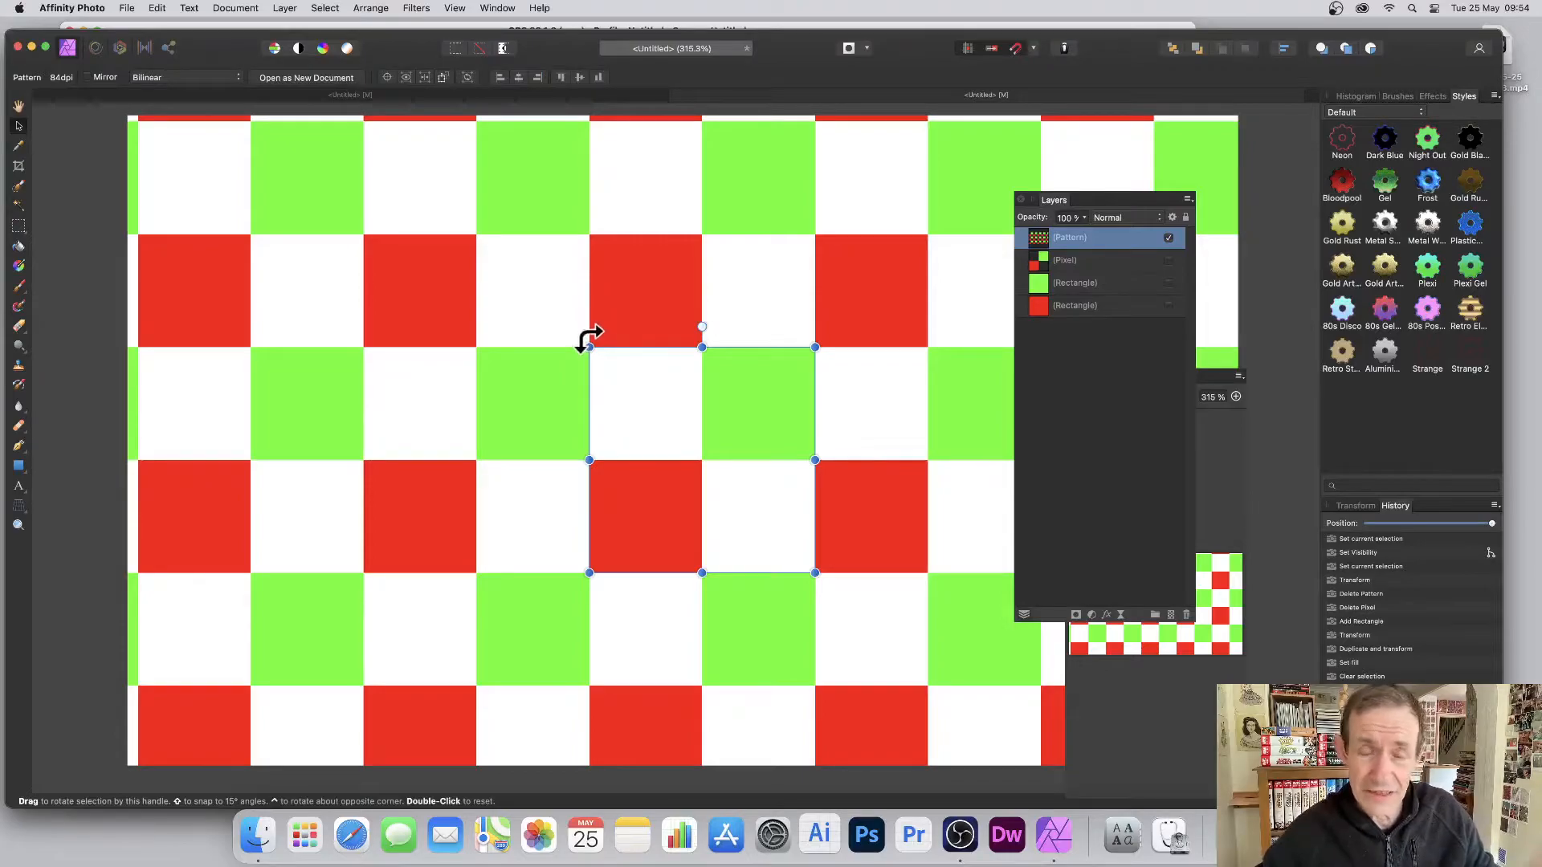
{"action": "left_click_drag", "start_coordinate": [575, 344], "coordinate": [750, 543]}
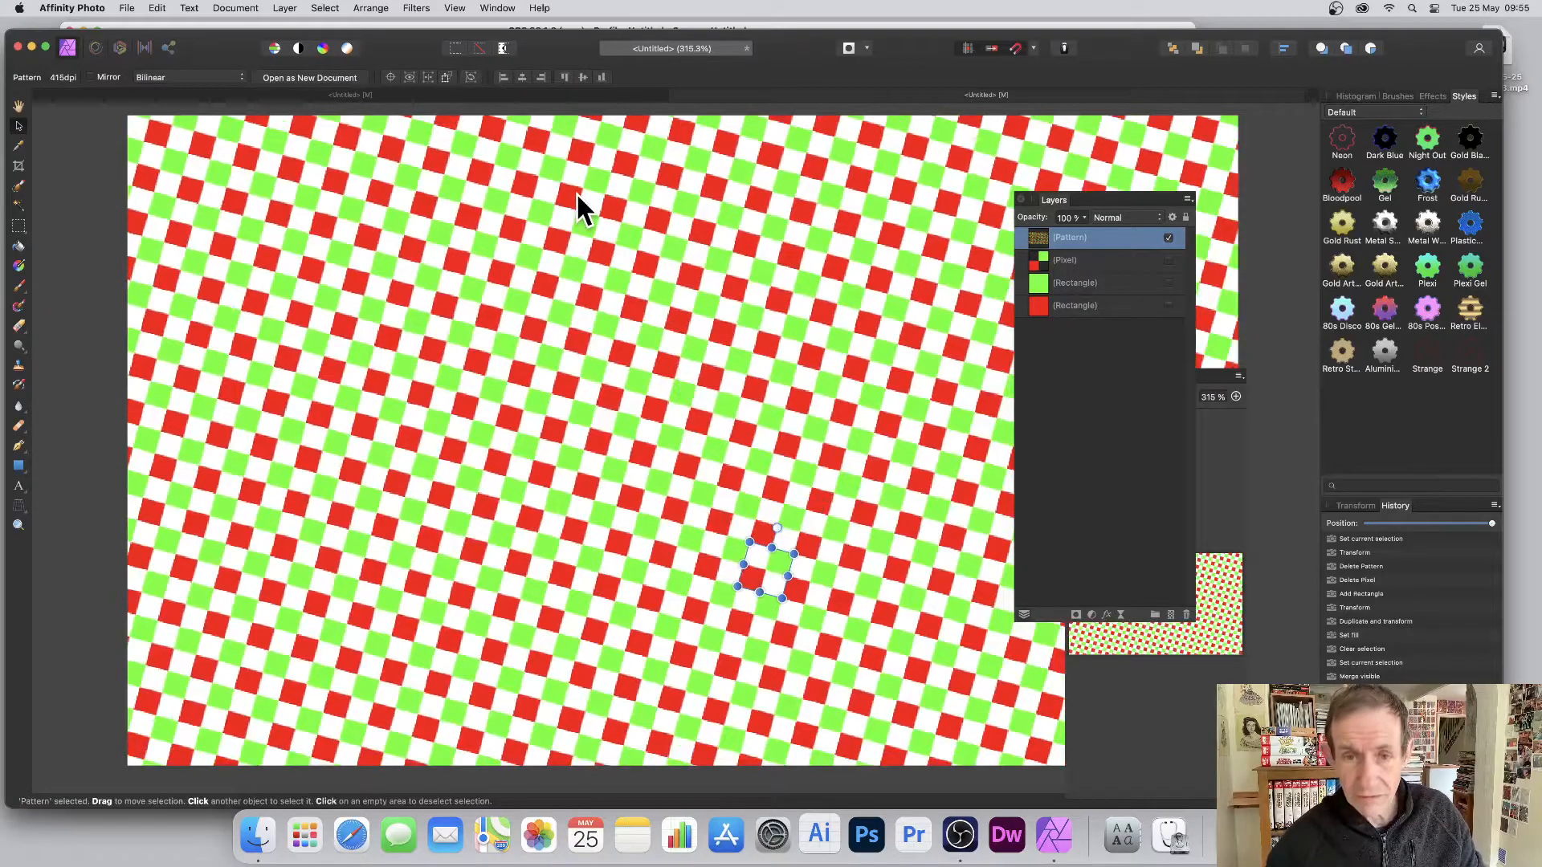
- Delete the checker pattern and merged pixel layers, and show the original green and red squares again
{"action": "key", "text": "Delete"}
{"action": "key", "text": "Delete"}
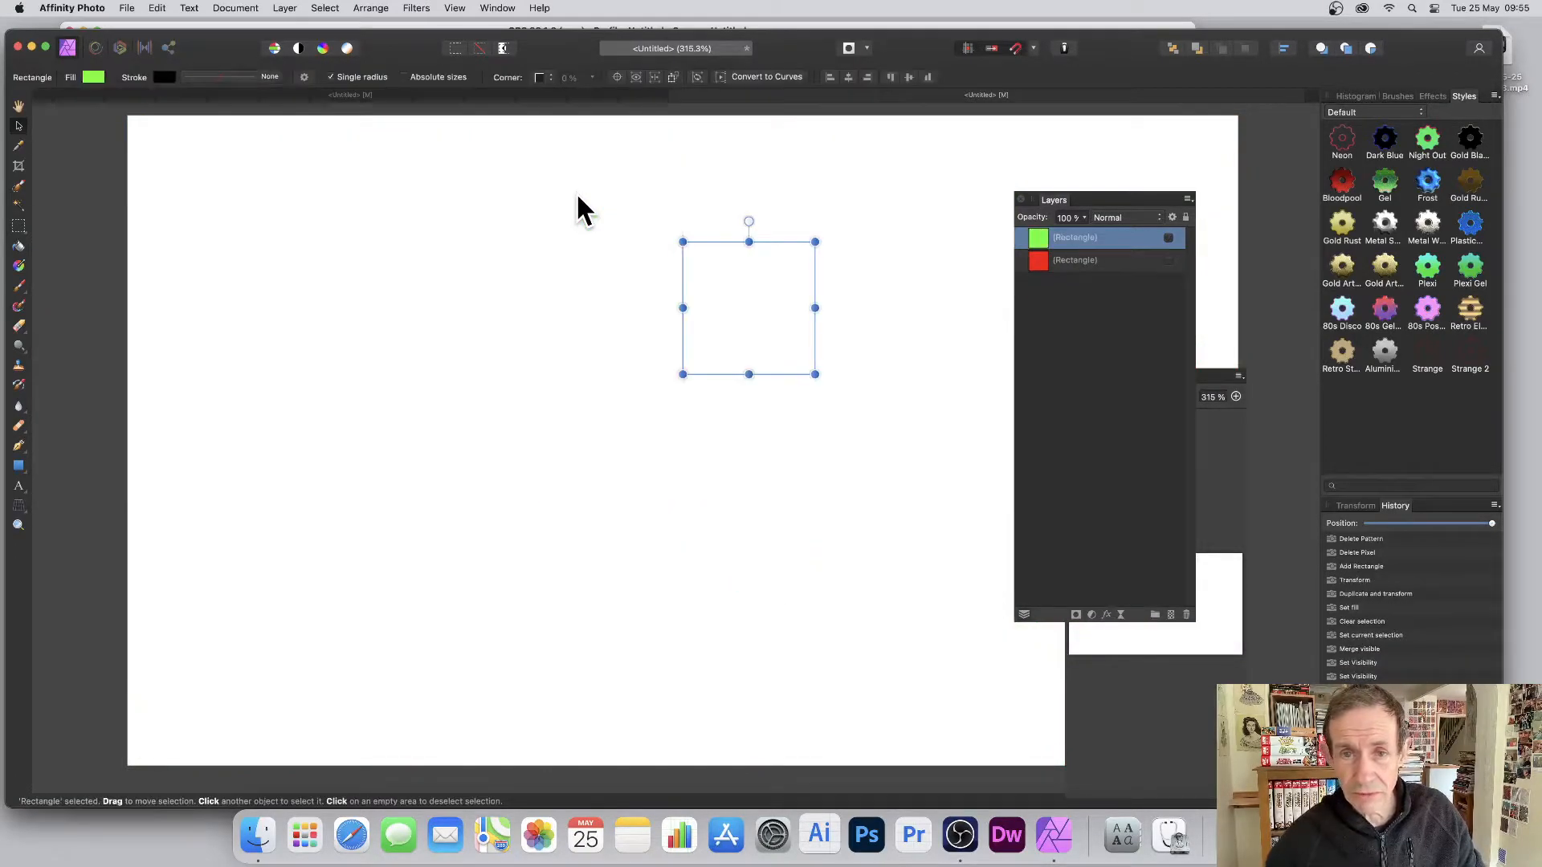
{"action": "left_click", "coordinate": [1169, 239]}
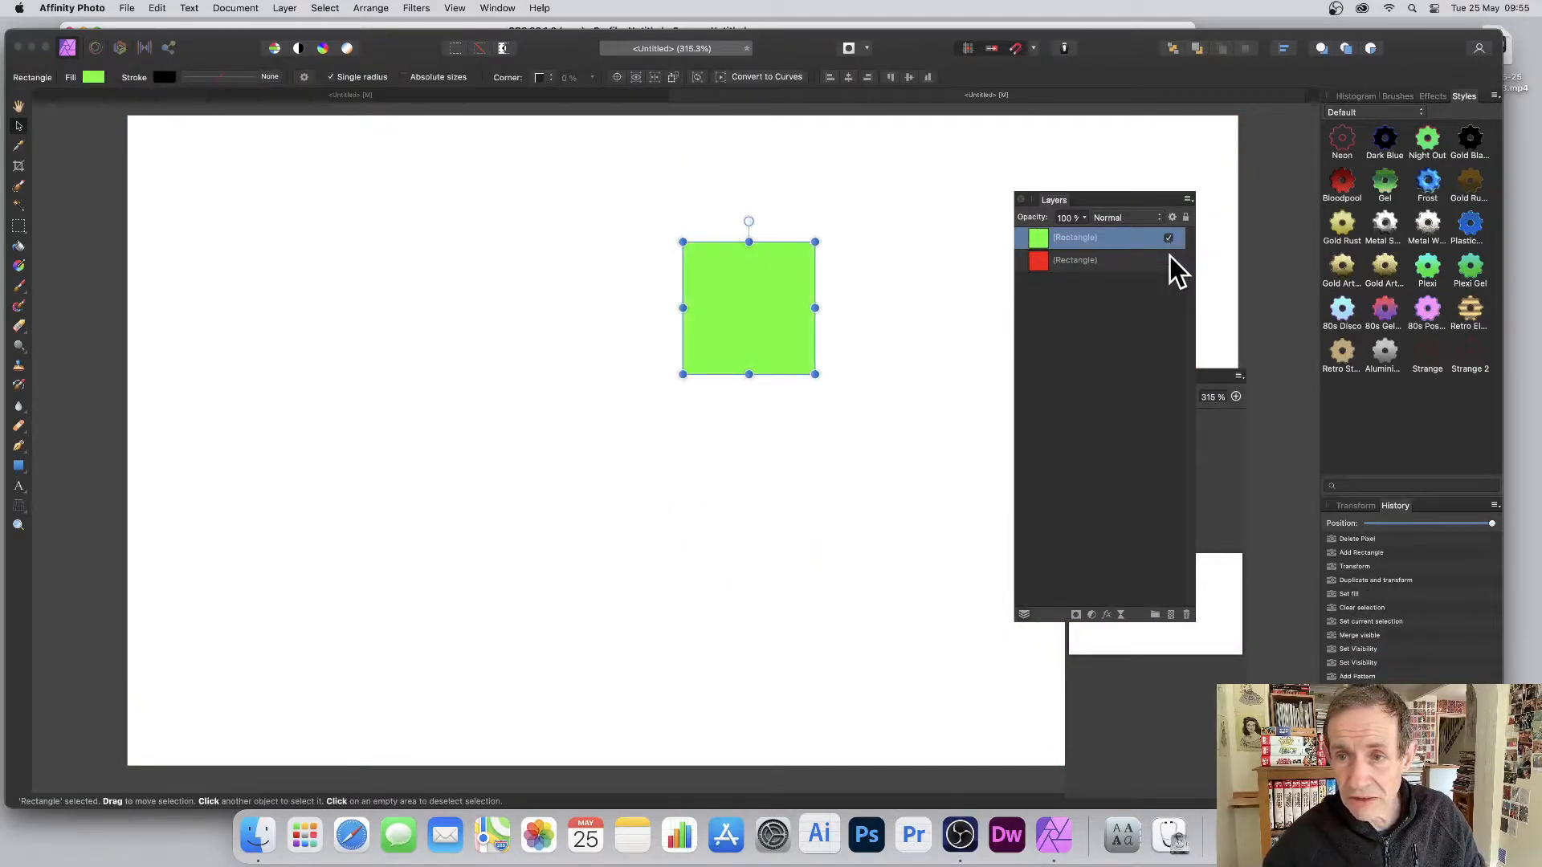
{"action": "left_click", "coordinate": [1169, 258]}
{"action": "left_click", "coordinate": [544, 198]}
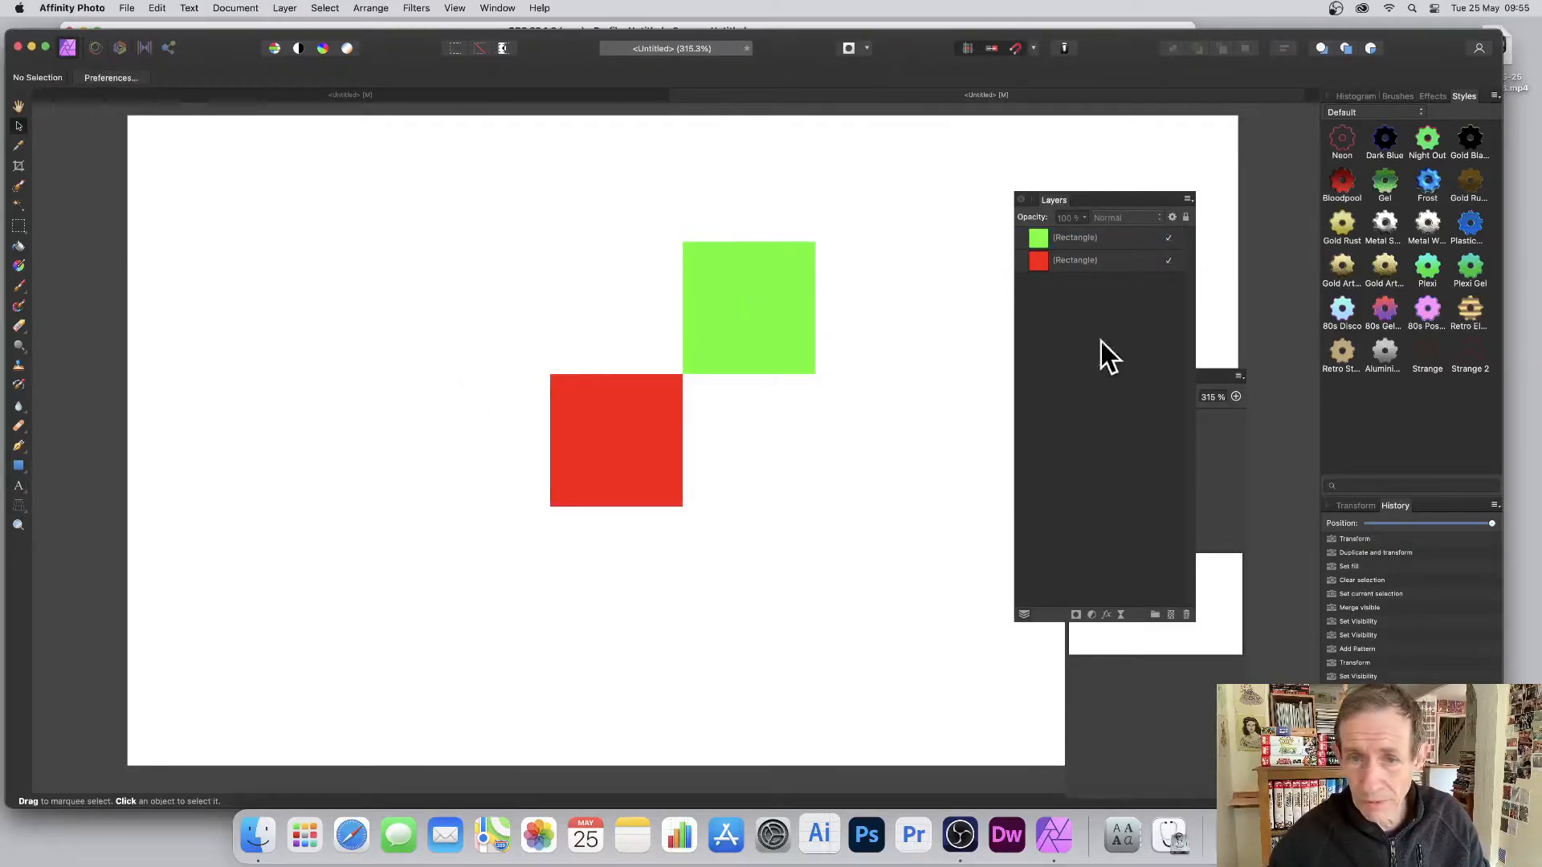
- Duplicate the green square directly to its left, above the red square, and fill the copy with black
{"action": "left_click", "coordinate": [18, 467]}
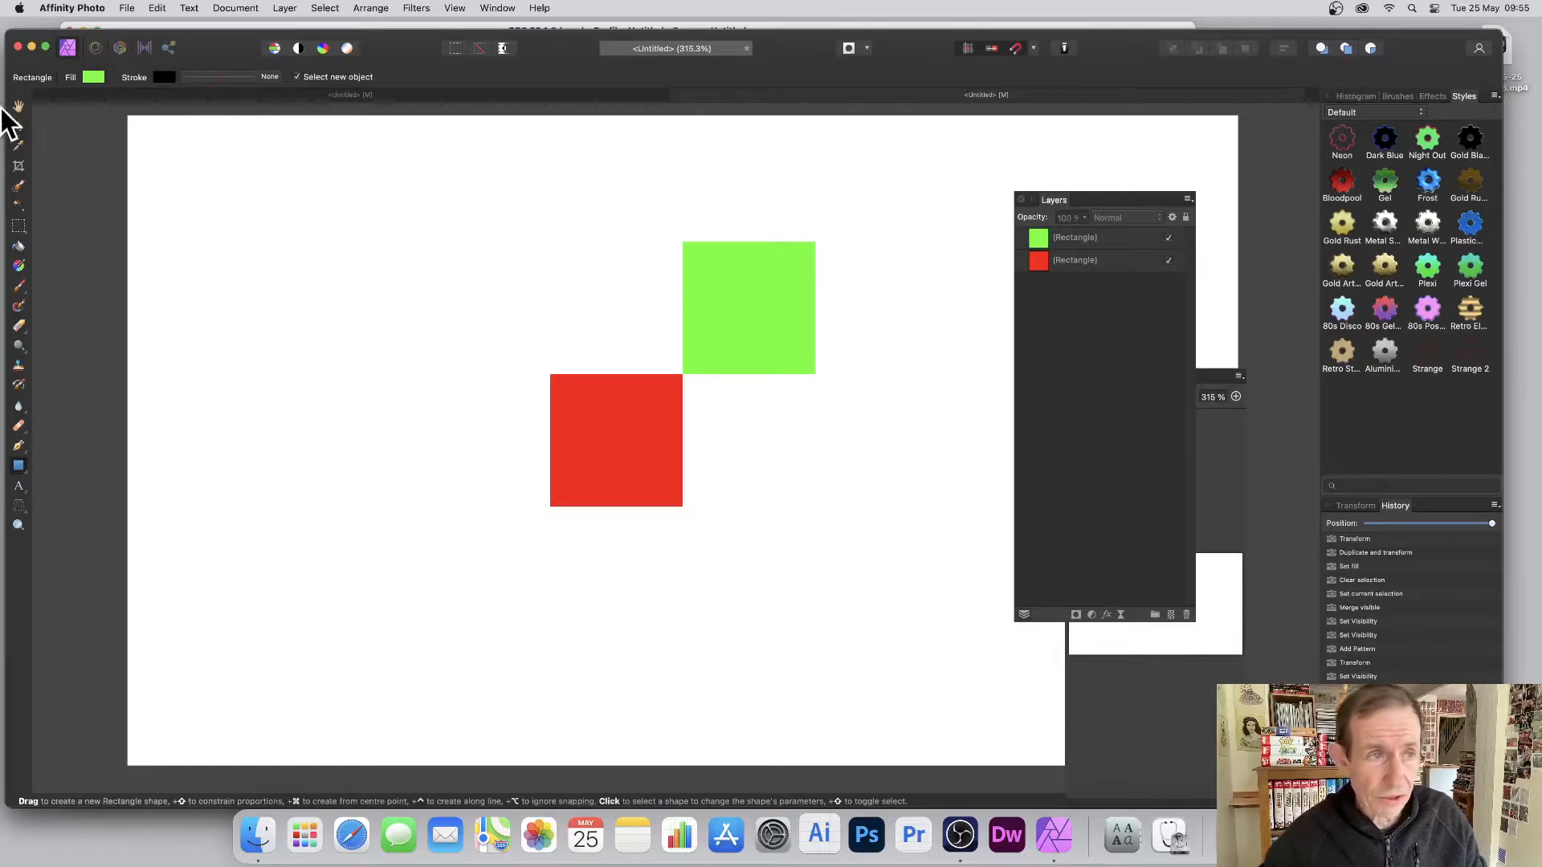
{"action": "left_click", "coordinate": [18, 127]}
{"action": "left_click", "coordinate": [730, 271]}
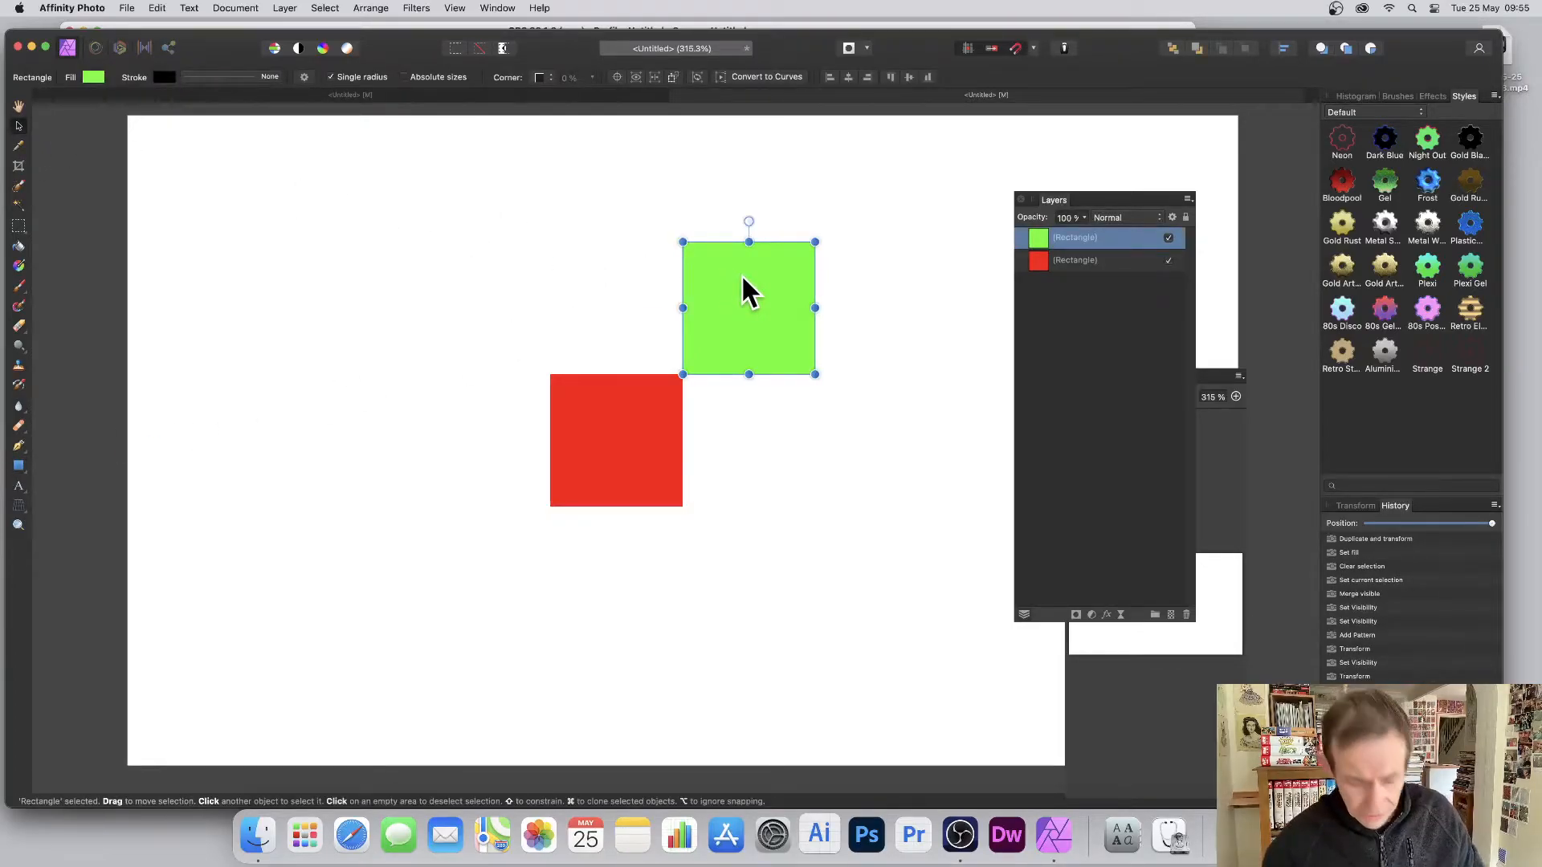
{"action": "mouse_move", "coordinate": [773, 257]}
{"action": "left_mouse_down"}
{"action": "mouse_move", "coordinate": [647, 258]}
{"action": "mouse_move", "coordinate": [629, 275]}
{"action": "mouse_move", "coordinate": [642, 262]}
{"action": "left_mouse_up"}
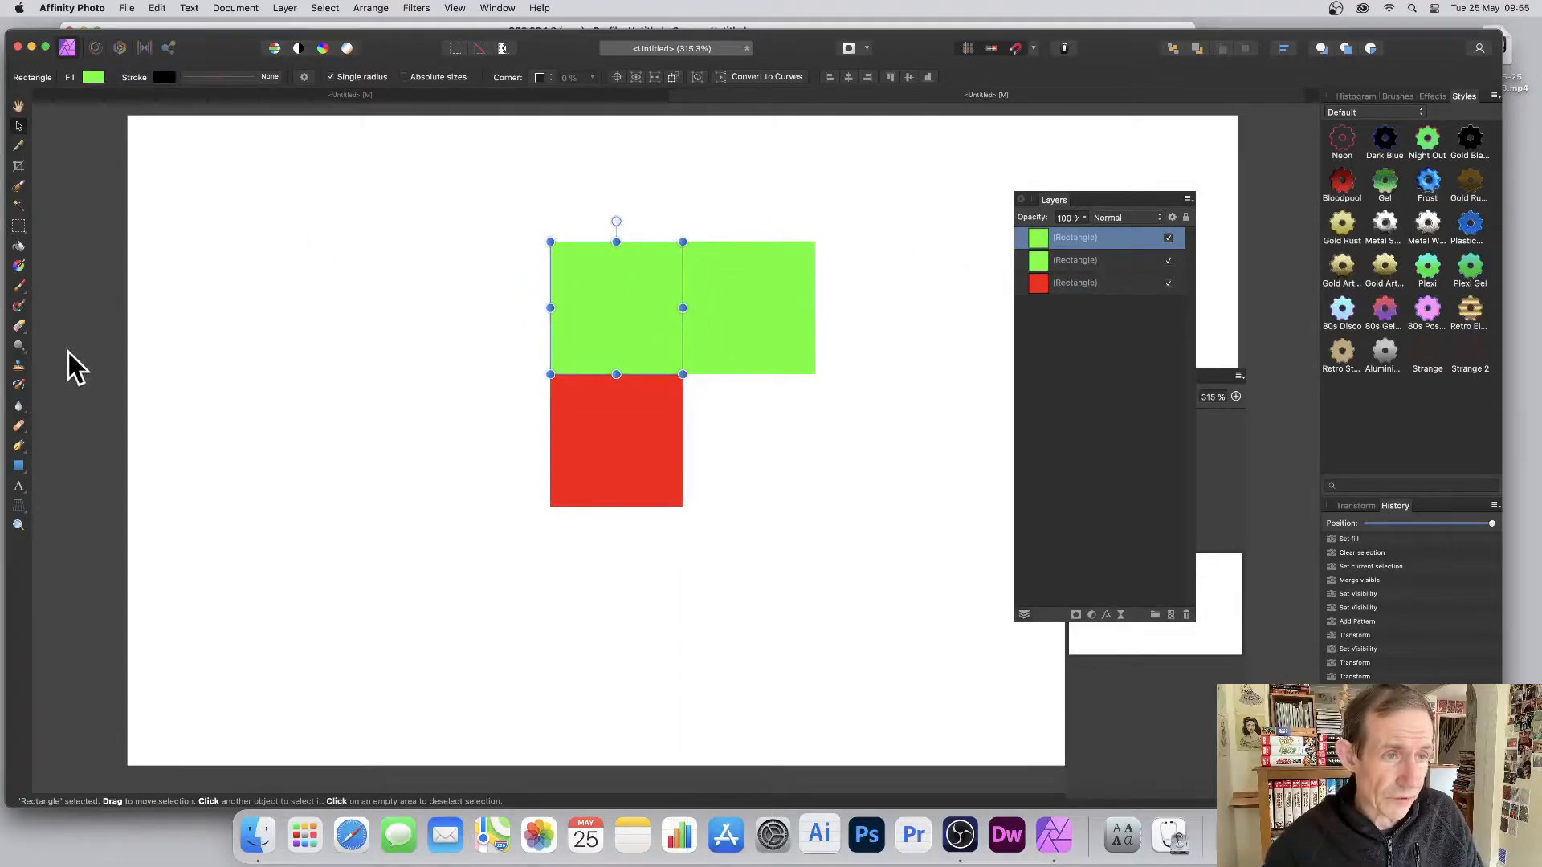
{"action": "left_click", "coordinate": [93, 77]}
{"action": "left_click", "coordinate": [201, 173]}
{"action": "left_click_drag", "start_coordinate": [209, 185], "coordinate": [533, 303]}
- Duplicate the red square directly to its right, below the green square, and fill the copy with blue
{"action": "left_click", "coordinate": [632, 415]}
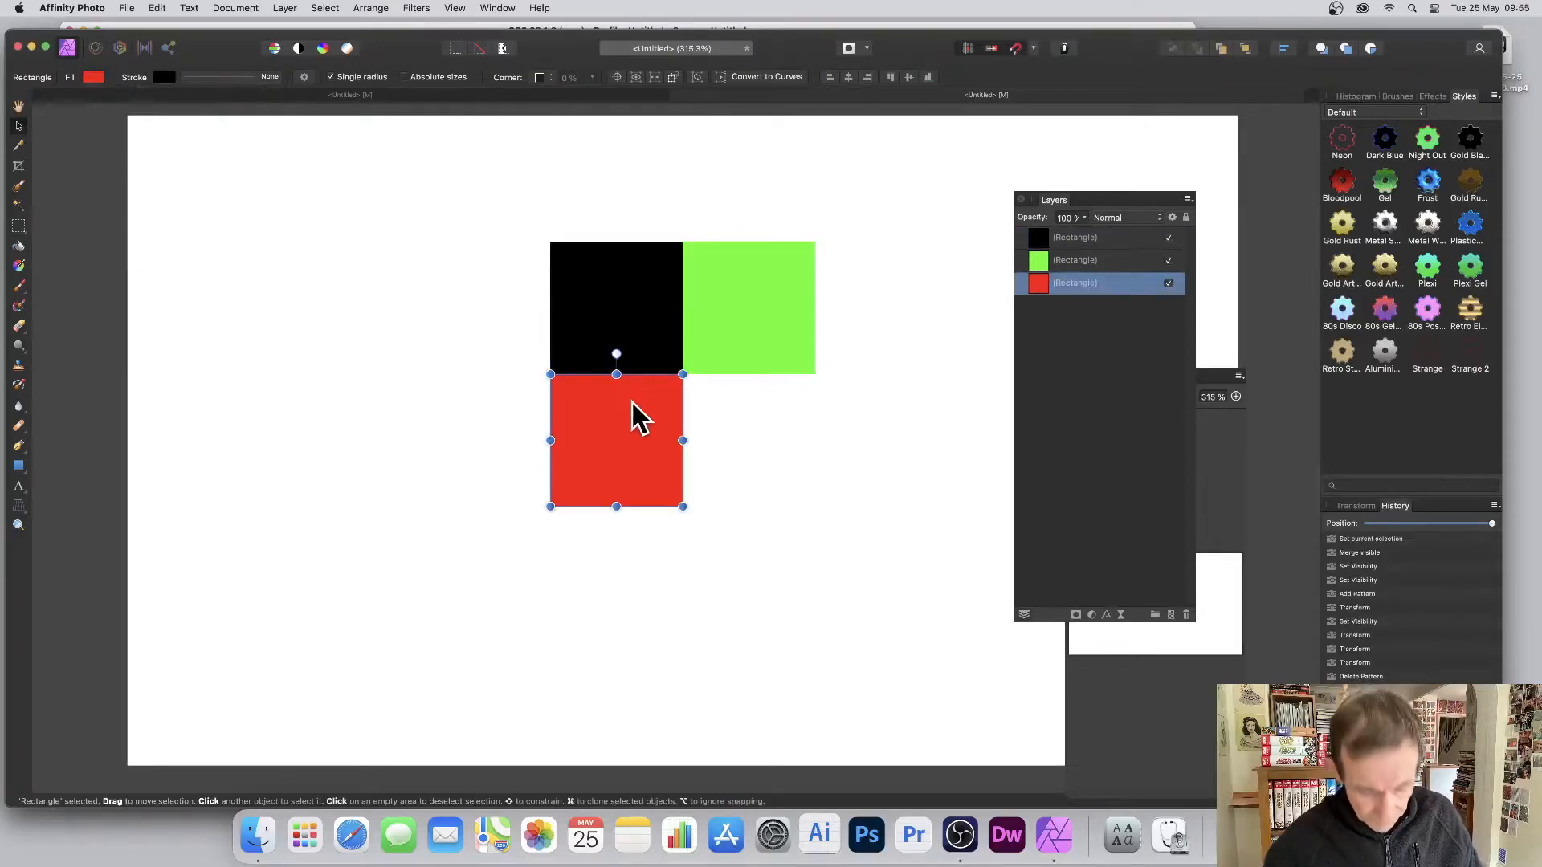
{"action": "left_click_drag", "start_coordinate": [629, 406], "coordinate": [751, 410]}
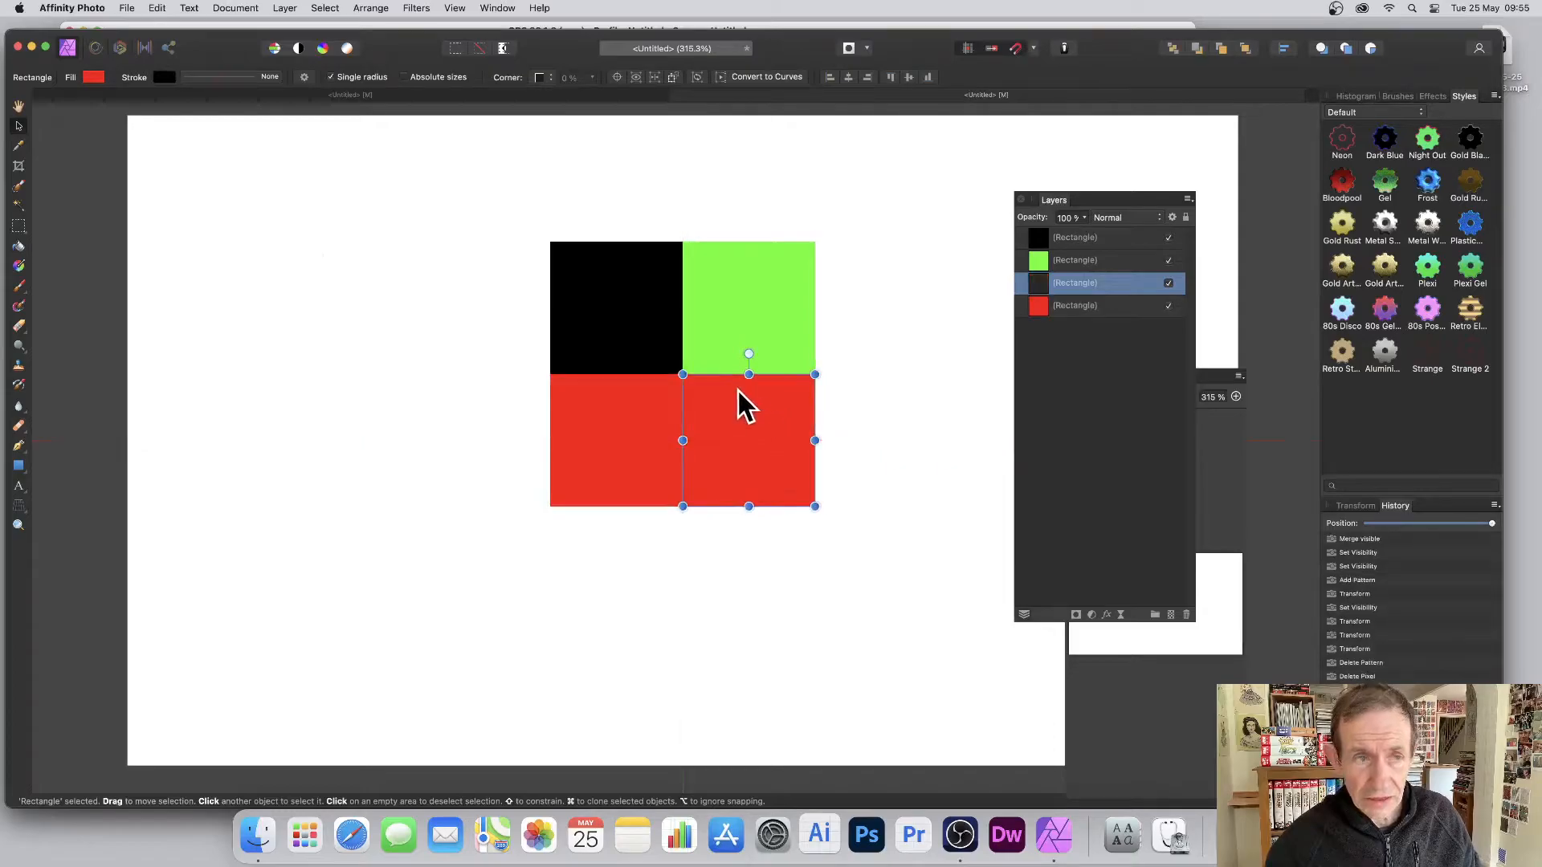
{"action": "left_click", "coordinate": [92, 78]}
{"action": "left_click_drag", "start_coordinate": [144, 161], "coordinate": [129, 168]}
{"action": "left_click", "coordinate": [652, 206]}
- Merge the four visible coloured squares into a new pixel layer and hide the four original rectangle layers
{"action": "left_click_drag", "start_coordinate": [482, 196], "coordinate": [956, 549]}
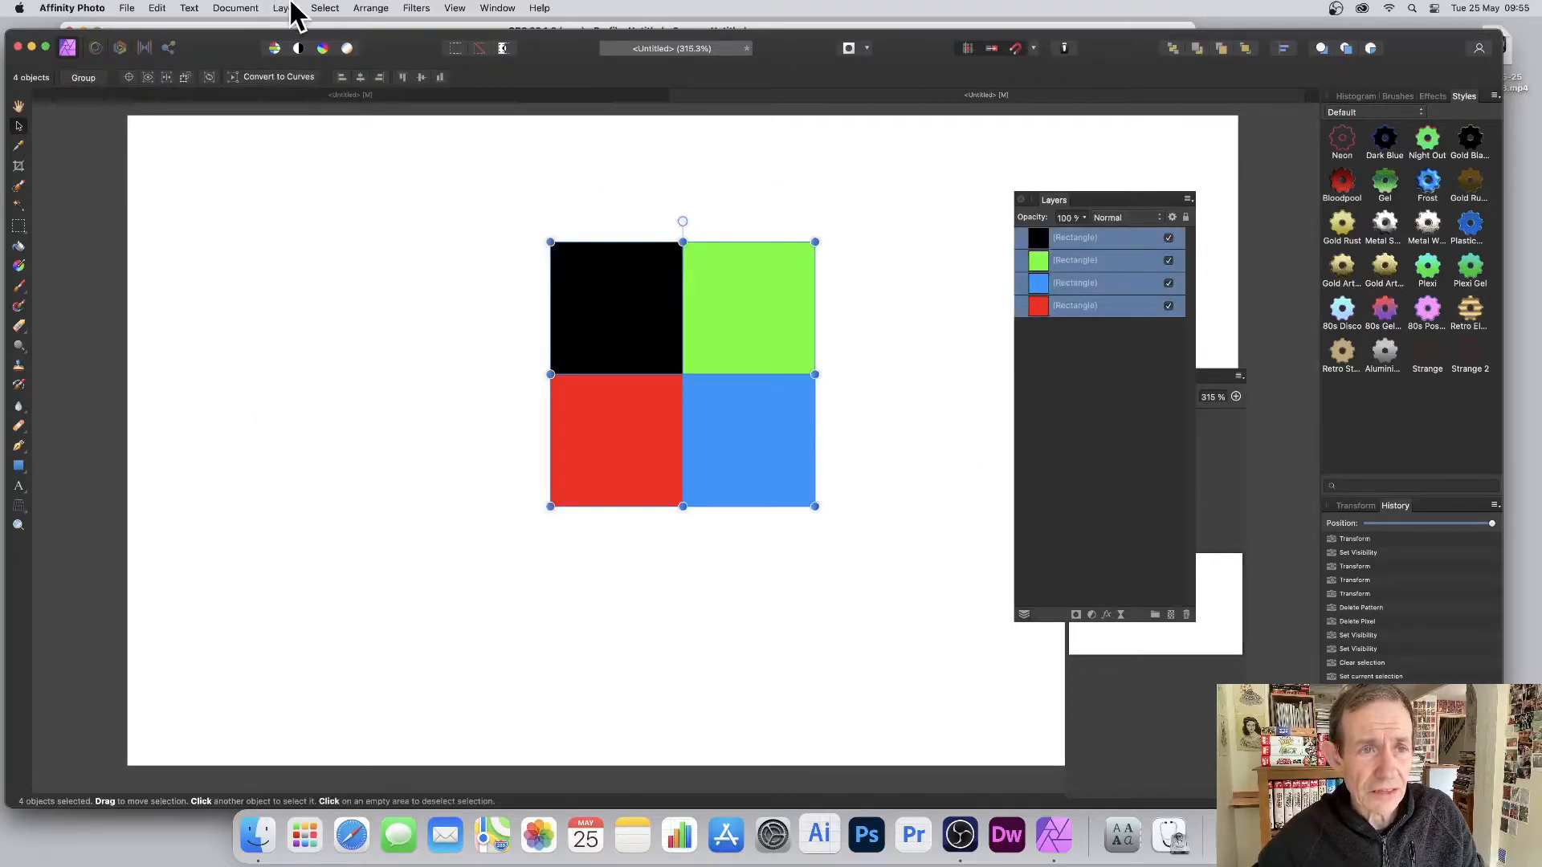
{"action": "left_click", "coordinate": [288, 8]}
{"action": "left_click", "coordinate": [371, 484]}
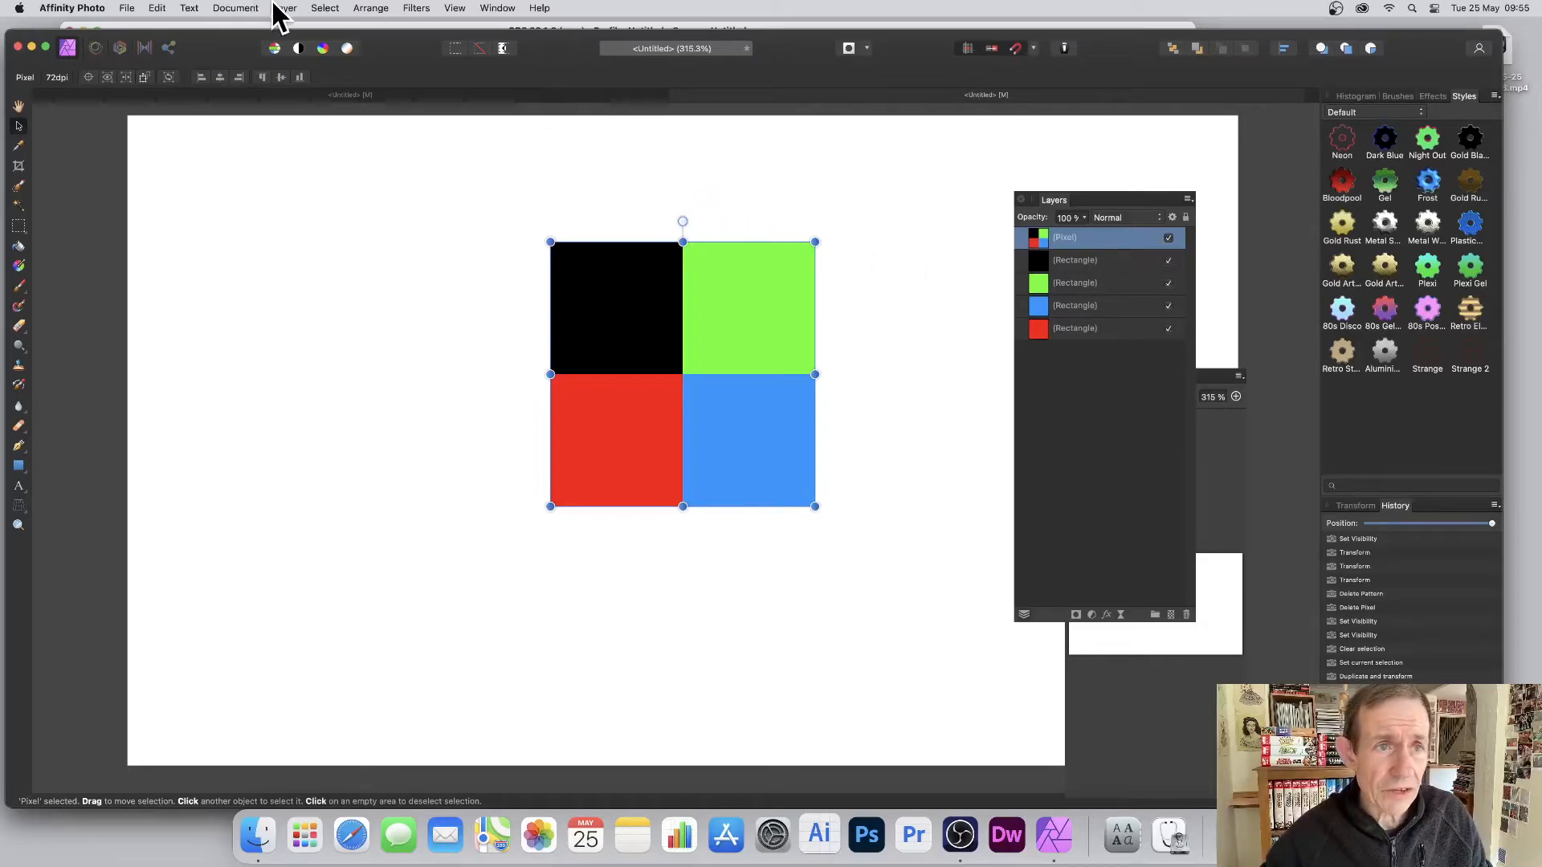
{"action": "left_click_drag", "start_coordinate": [1172, 261], "coordinate": [1169, 336]}
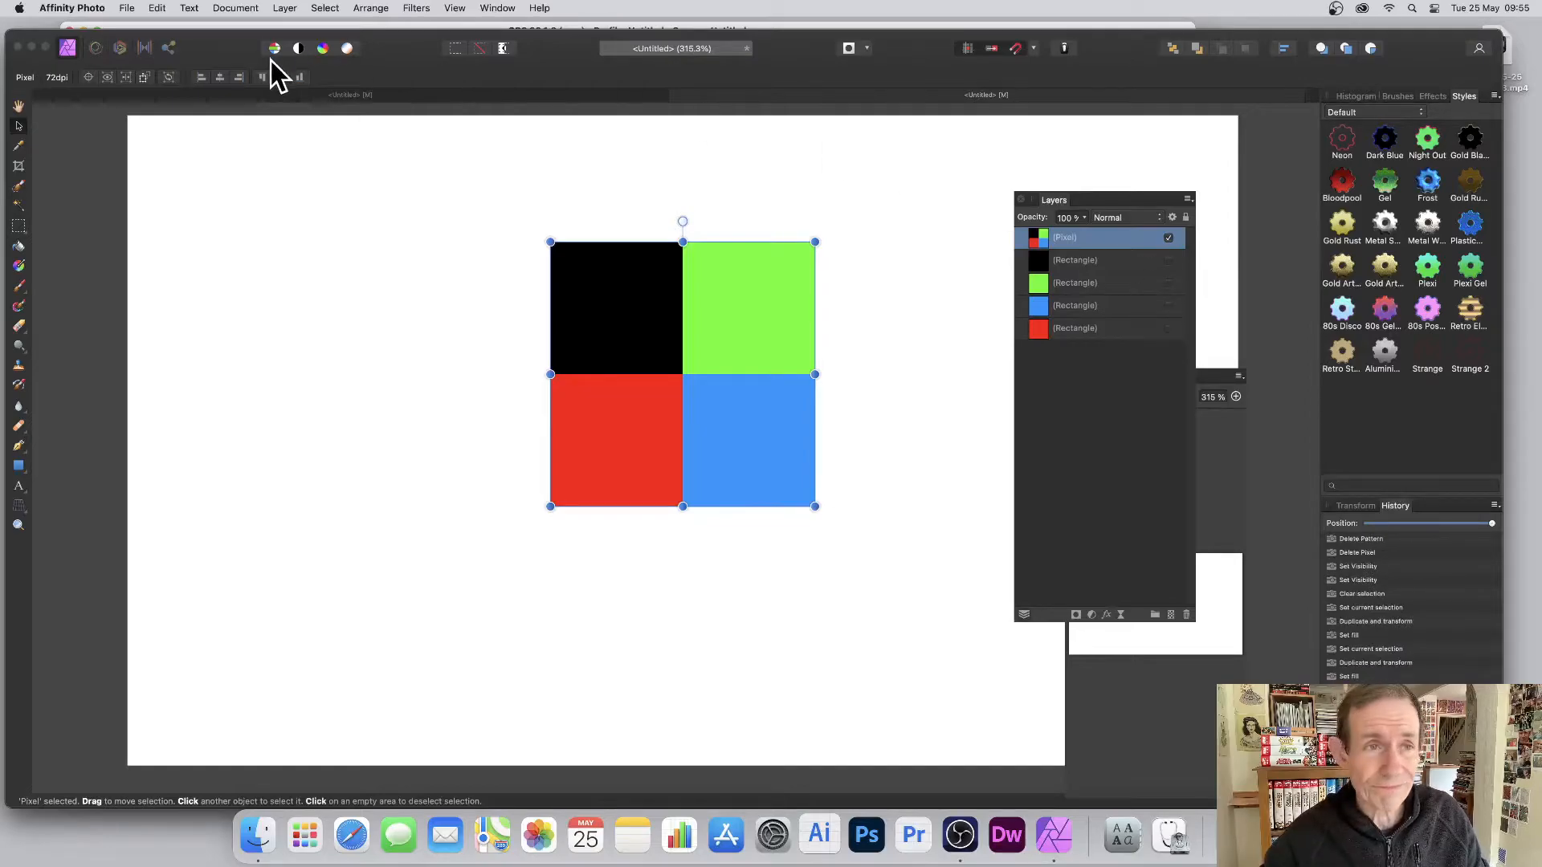
- Create a new pattern layer from the merged four-colour tile, scaled down and rotated 45° clockwise into diamonds
{"action": "left_click", "coordinate": [286, 9]}
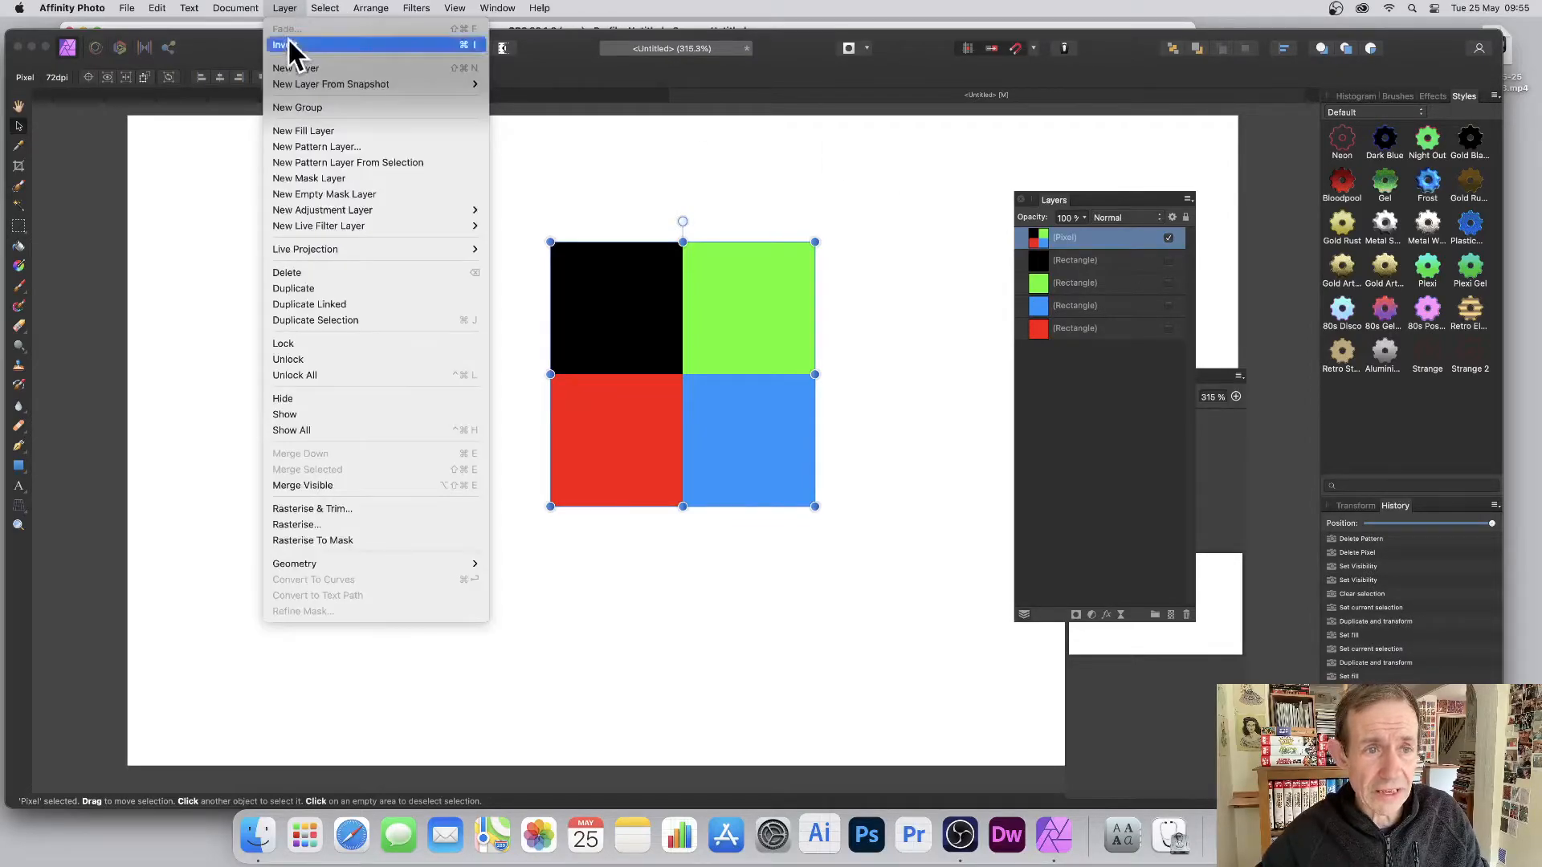
{"action": "left_click", "coordinate": [382, 165]}
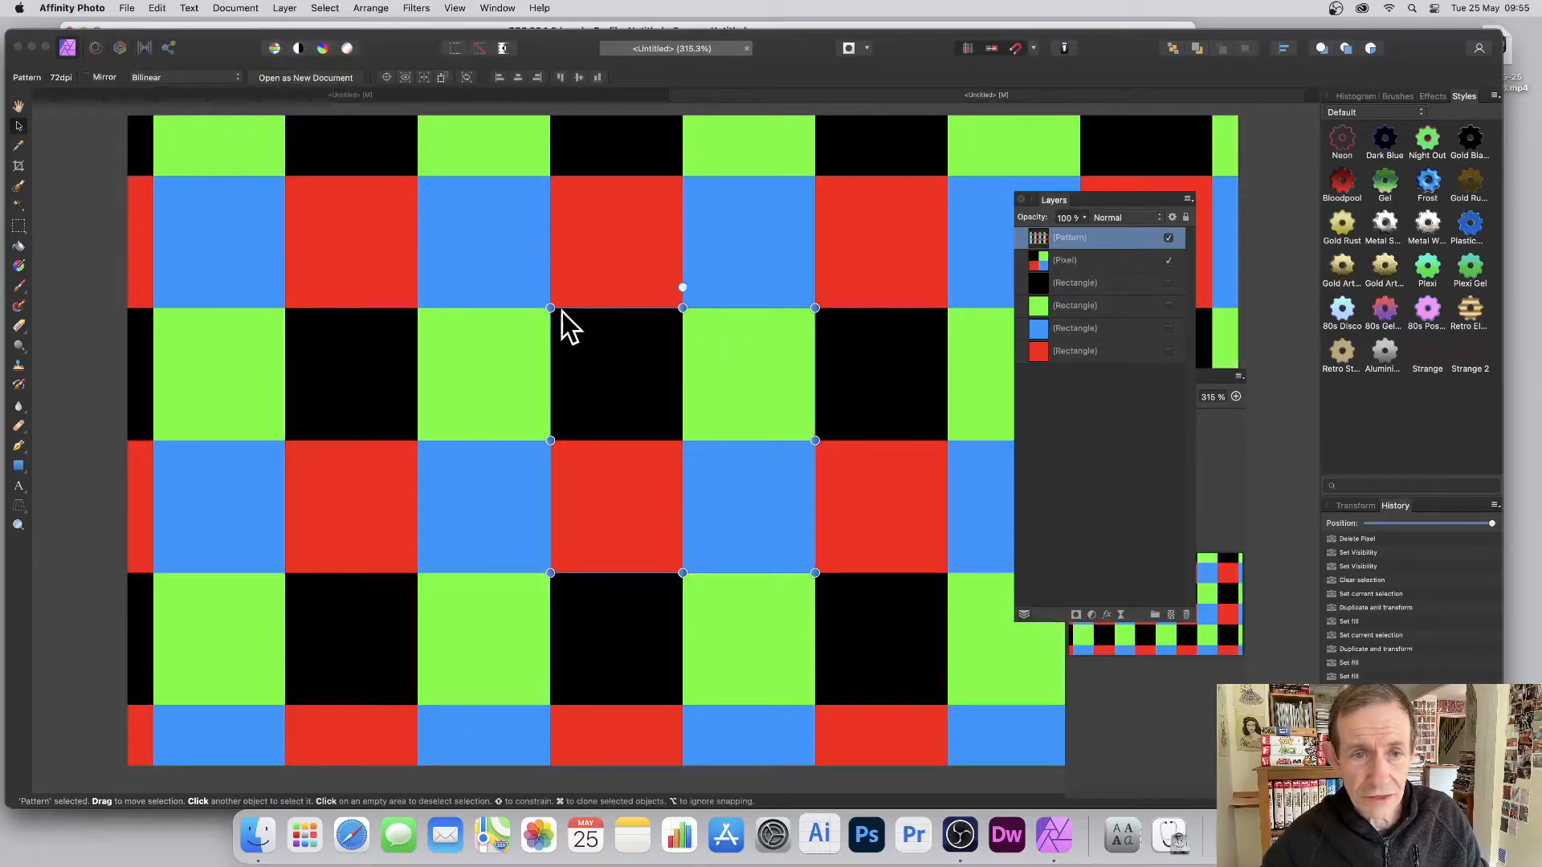
{"action": "left_click_drag", "start_coordinate": [550, 307], "coordinate": [675, 373]}
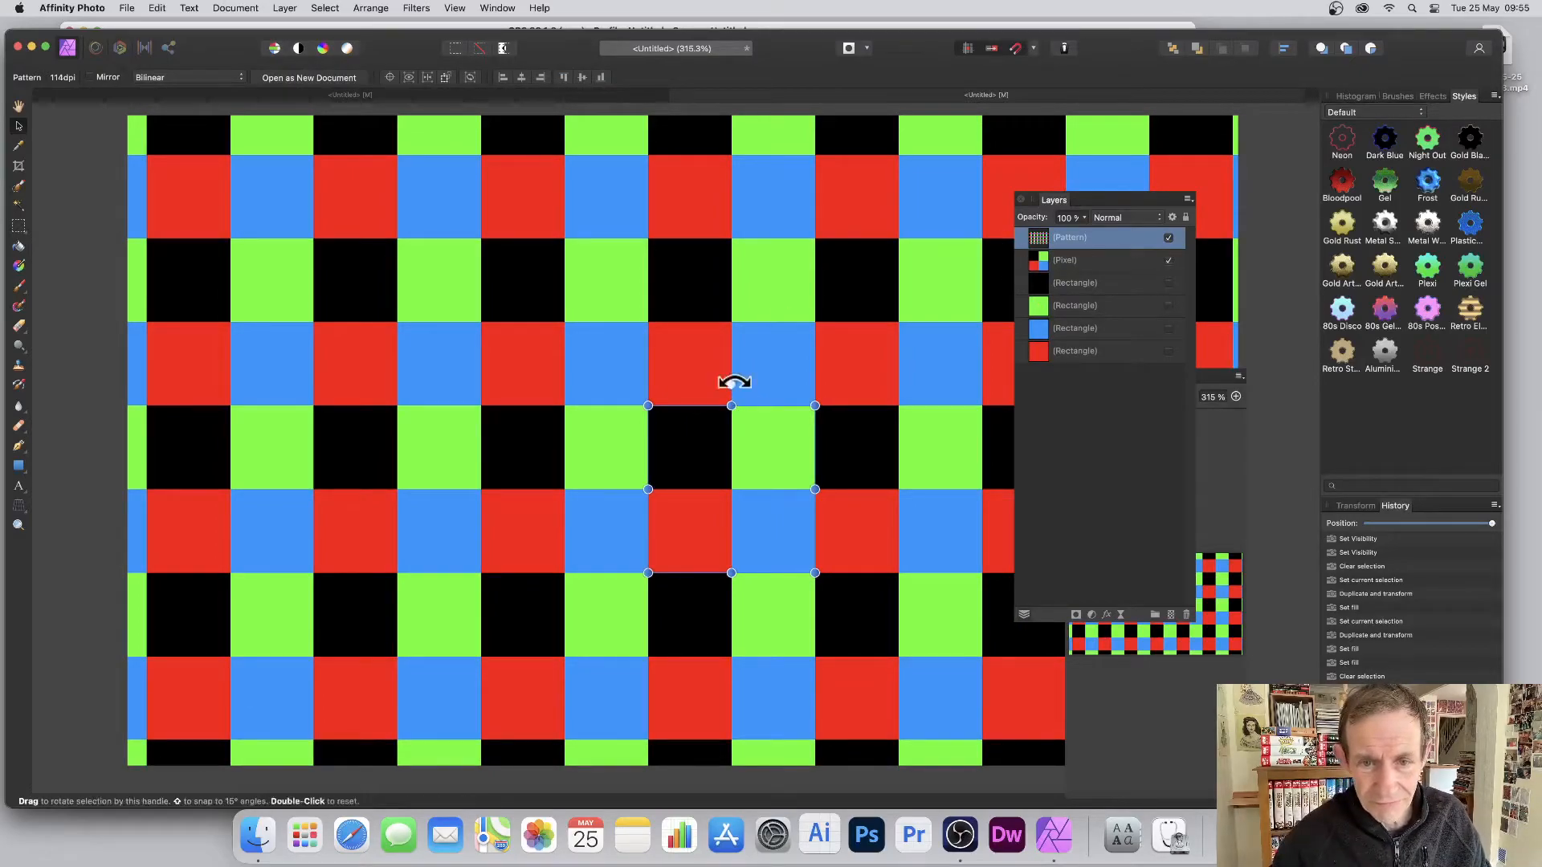
{"action": "mouse_move", "coordinate": [735, 382]}
{"action": "left_mouse_down"}
{"action": "mouse_move", "coordinate": [898, 383]}
{"action": "mouse_move", "coordinate": [764, 402]}
{"action": "mouse_move", "coordinate": [813, 191]}
{"action": "mouse_move", "coordinate": [699, 469]}
{"action": "mouse_move", "coordinate": [701, 498]}
{"action": "mouse_move", "coordinate": [752, 417]}
{"action": "mouse_move", "coordinate": [707, 406]}
{"action": "mouse_move", "coordinate": [726, 406]}
{"action": "left_mouse_up"}
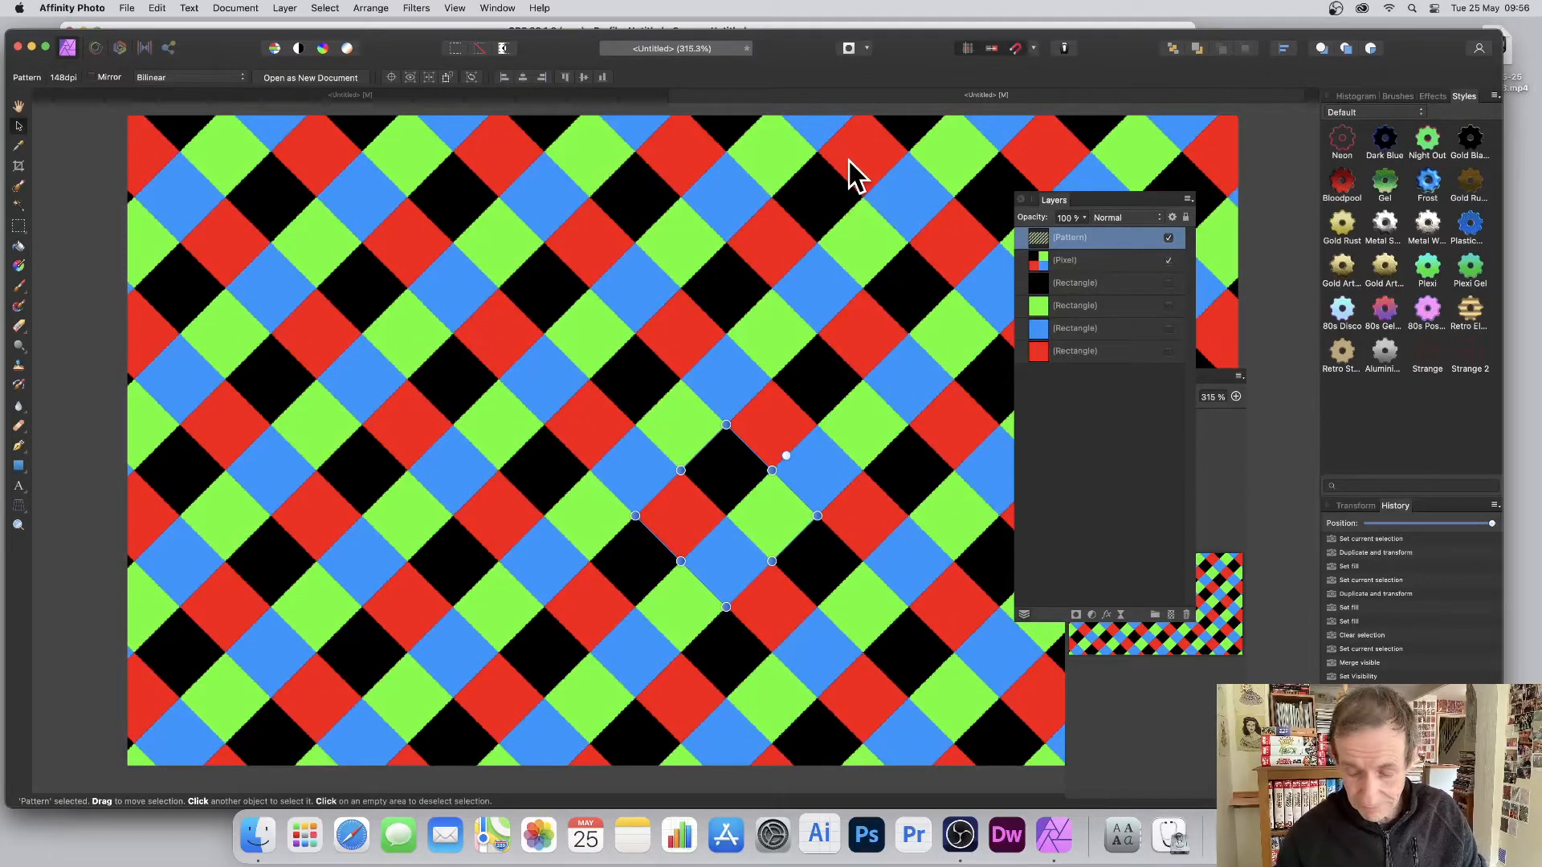
- Delete the diamond pattern layer and draw a small blue square inside the black square of the merged tile
{"action": "key", "text": "Delete"}
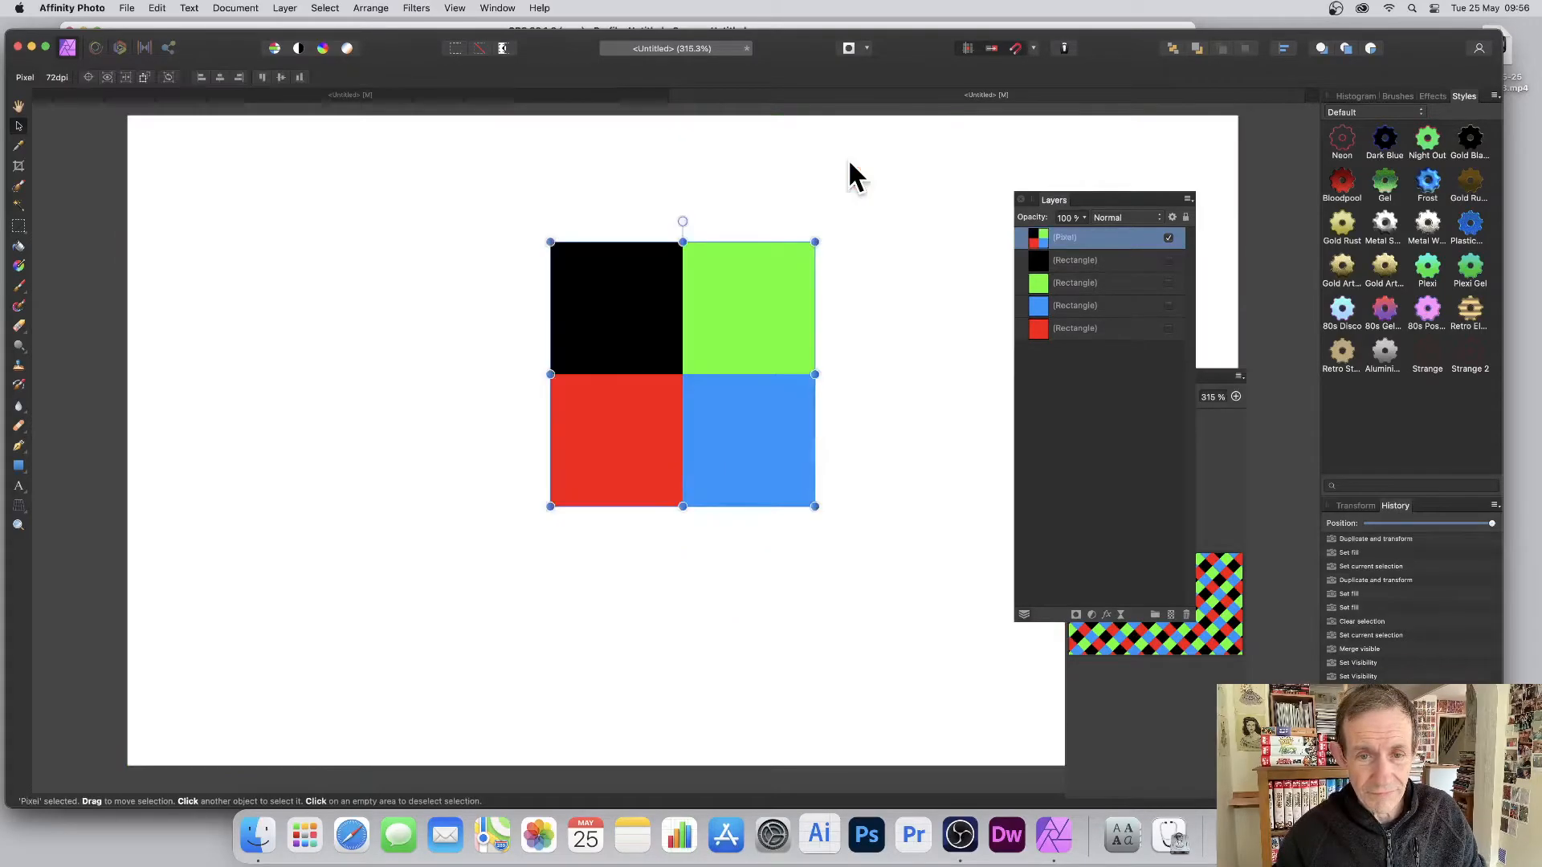
{"action": "left_click", "coordinate": [523, 201]}
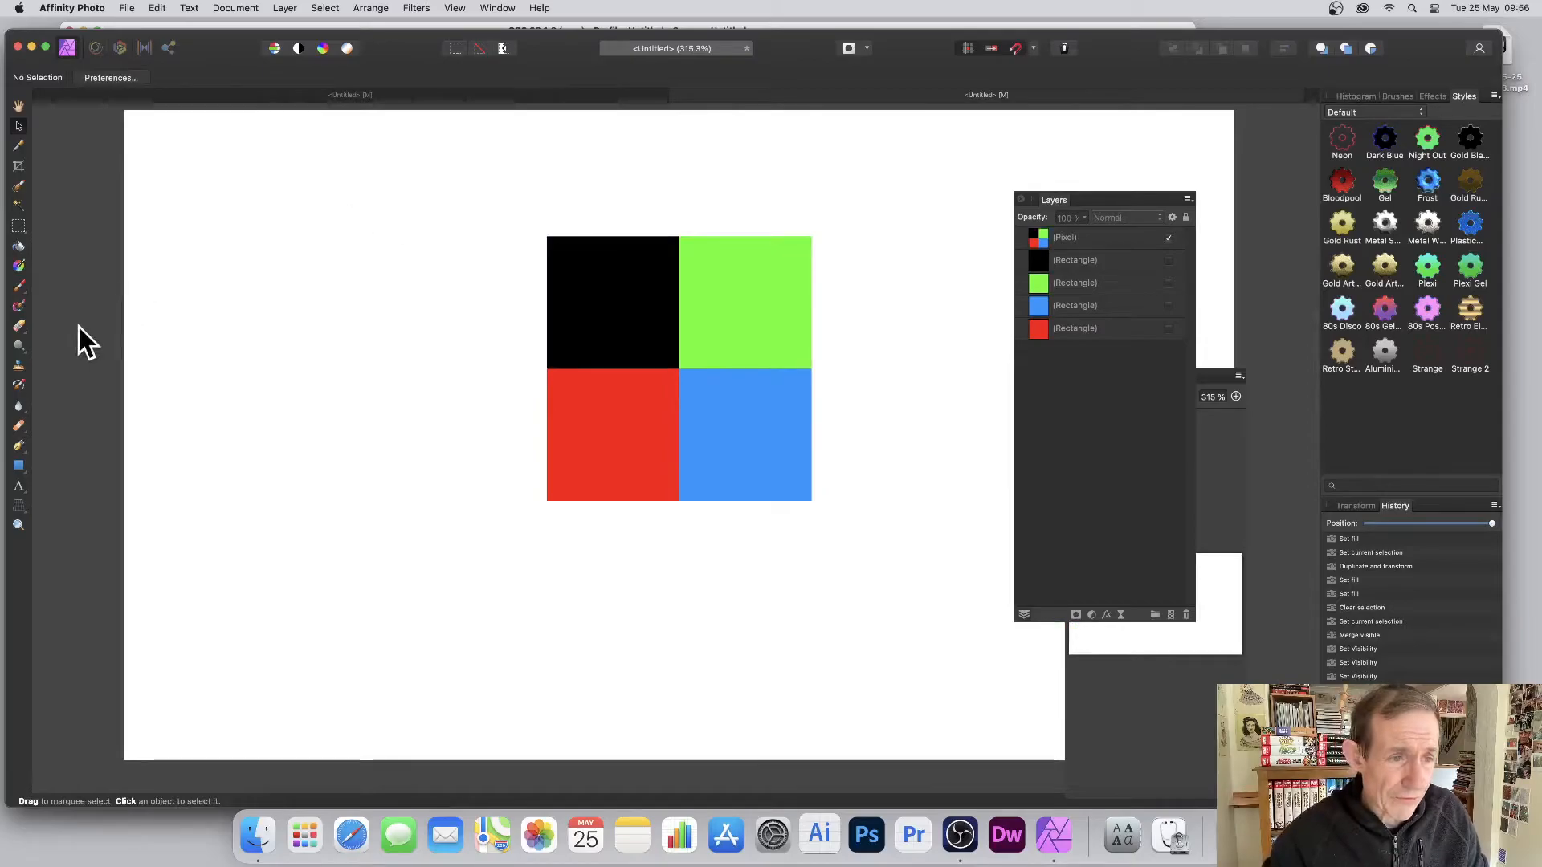
{"action": "left_click", "coordinate": [19, 466]}
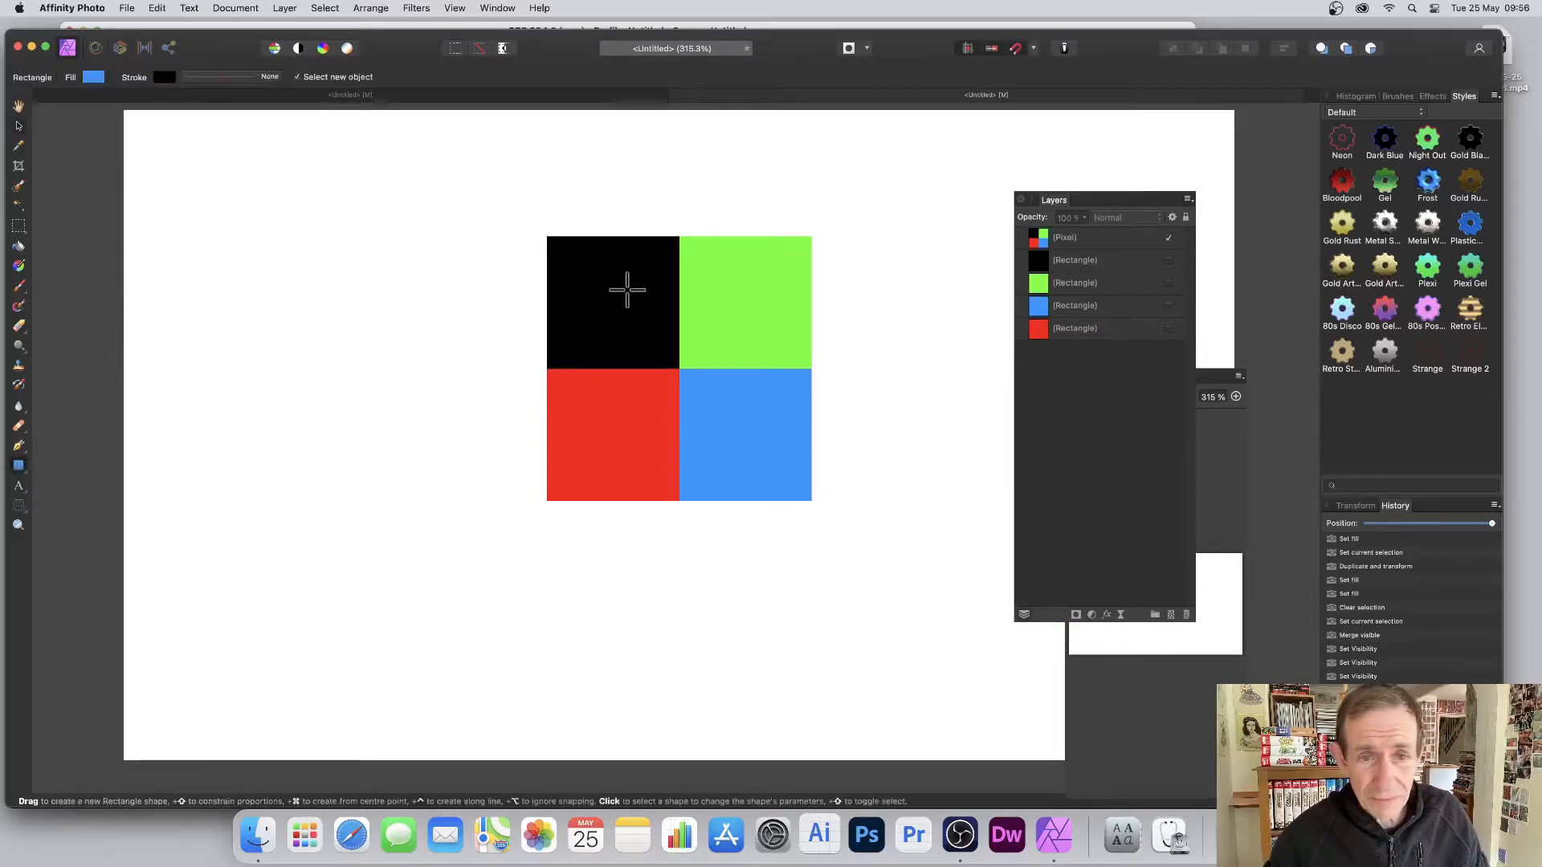
{"action": "left_click_drag", "start_coordinate": [584, 278], "coordinate": [632, 326]}
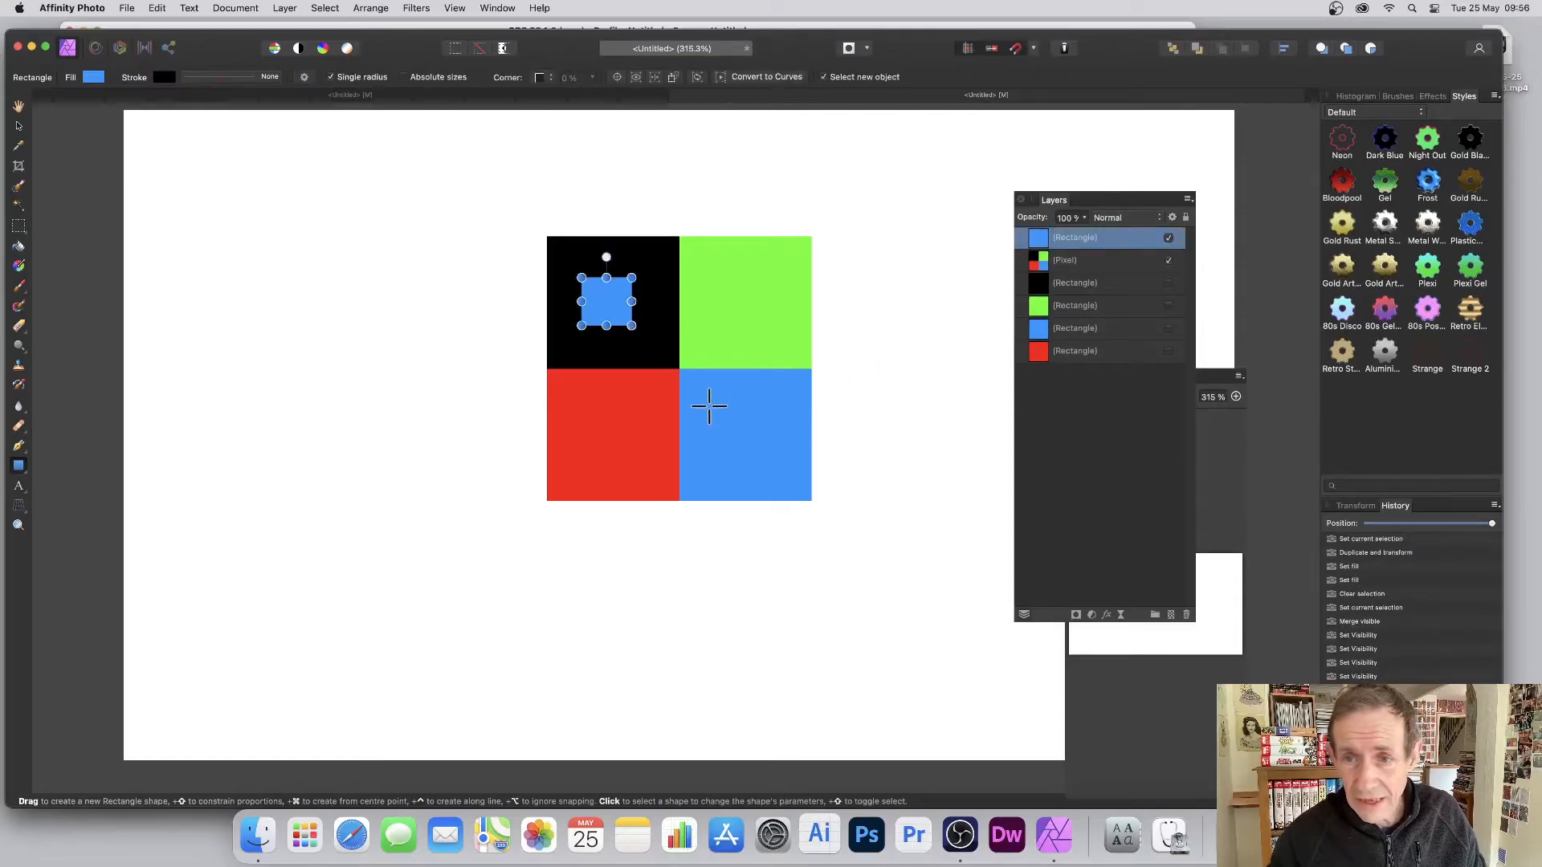
{"action": "left_click_drag", "start_coordinate": [717, 400], "coordinate": [769, 454]}
{"action": "key", "text": "super+z"}
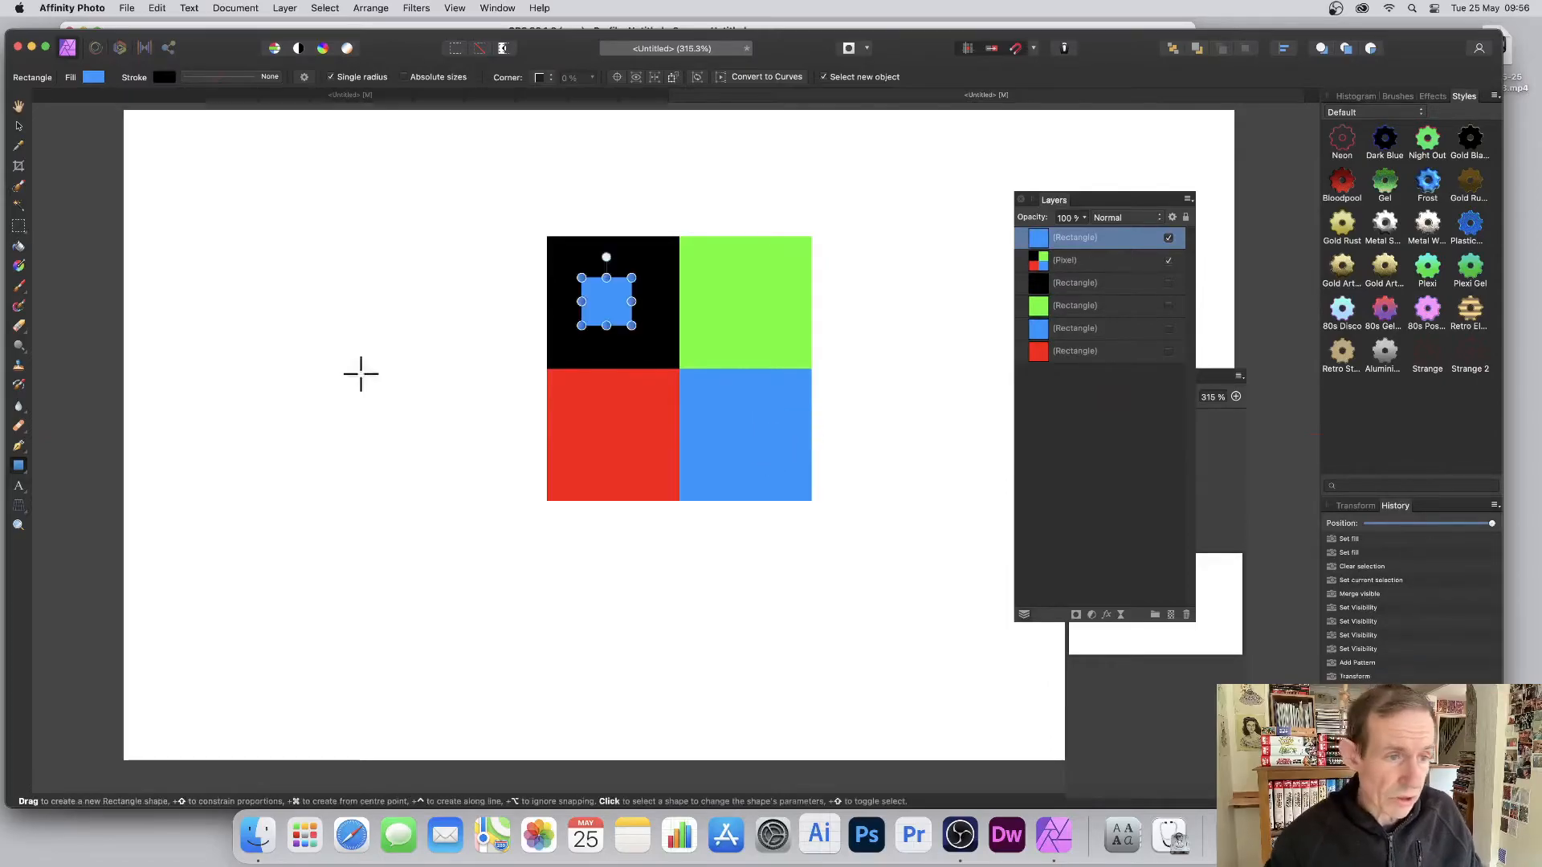
- Draw a small circle with the Ellipse tool inside the tile's blue square and fill it with red
{"action": "left_click", "coordinate": [18, 466]}
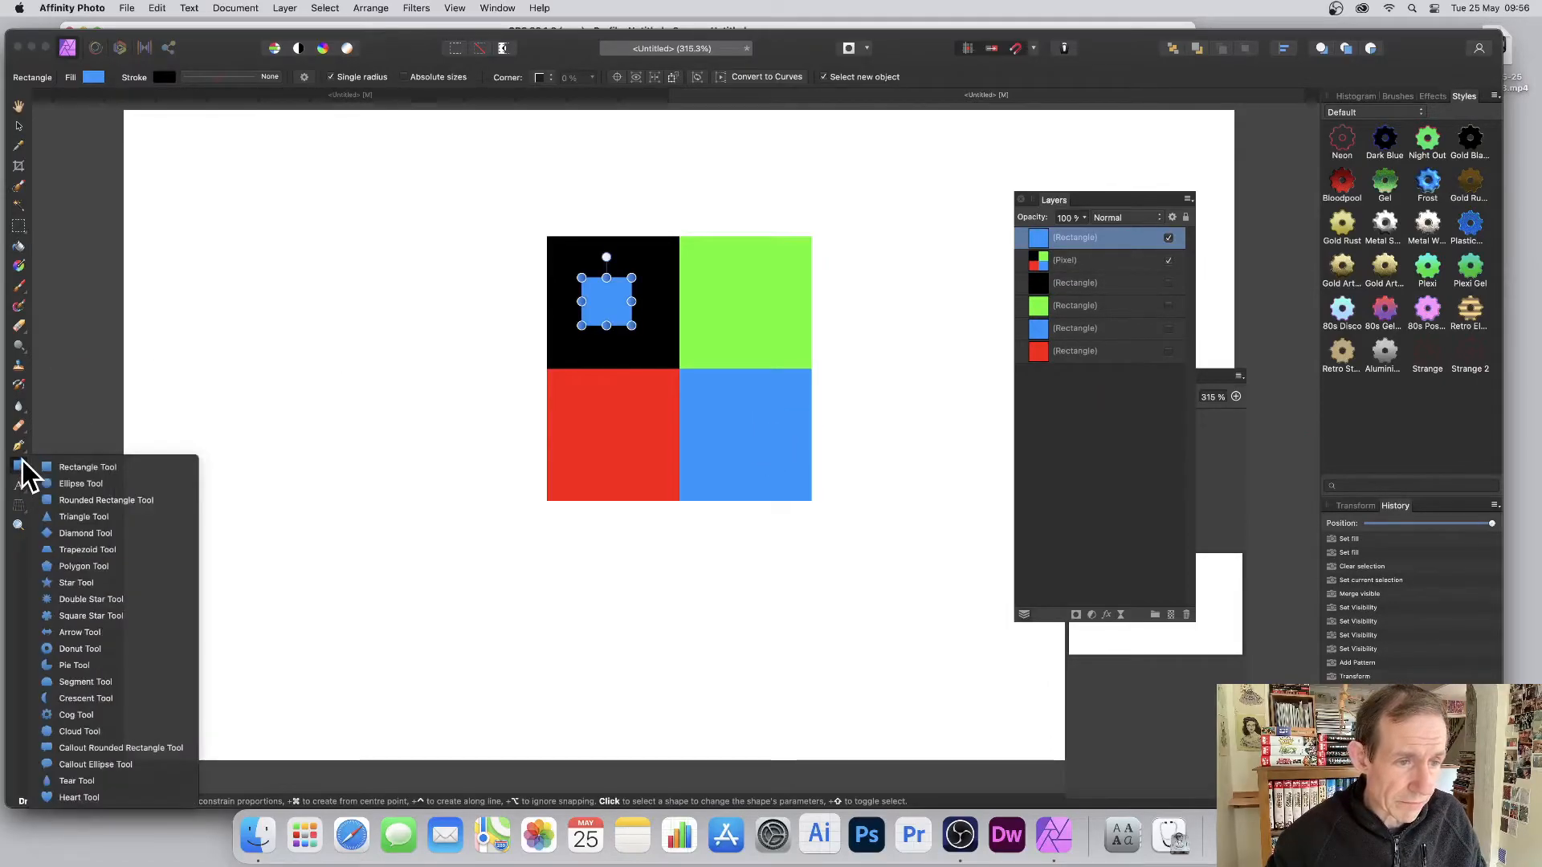
{"action": "left_click", "coordinate": [128, 502]}
{"action": "left_click_drag", "start_coordinate": [709, 392], "coordinate": [773, 458]}
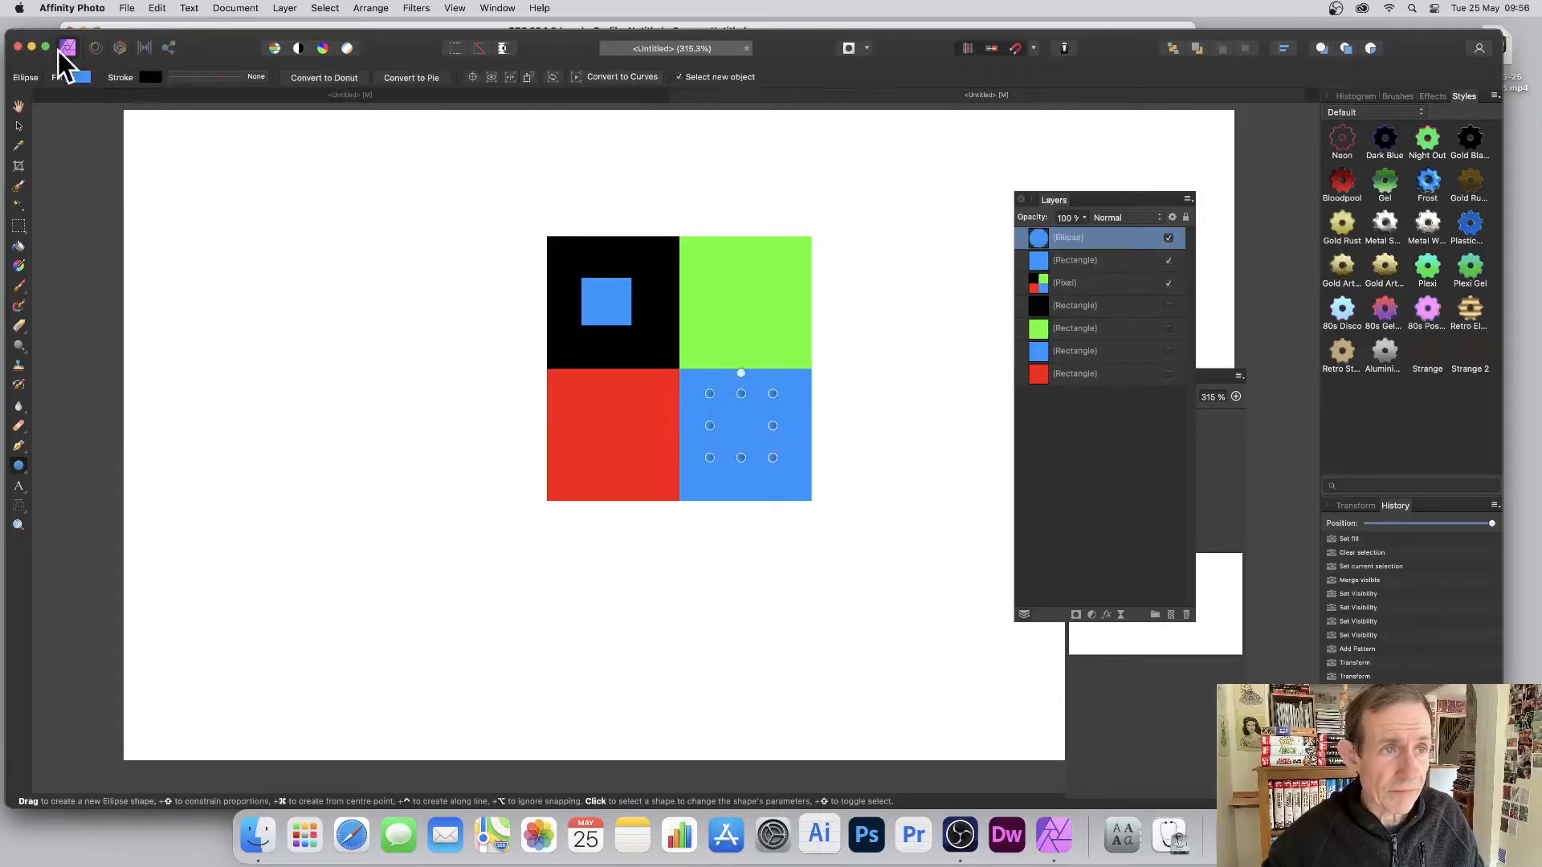
{"action": "left_click", "coordinate": [80, 78]}
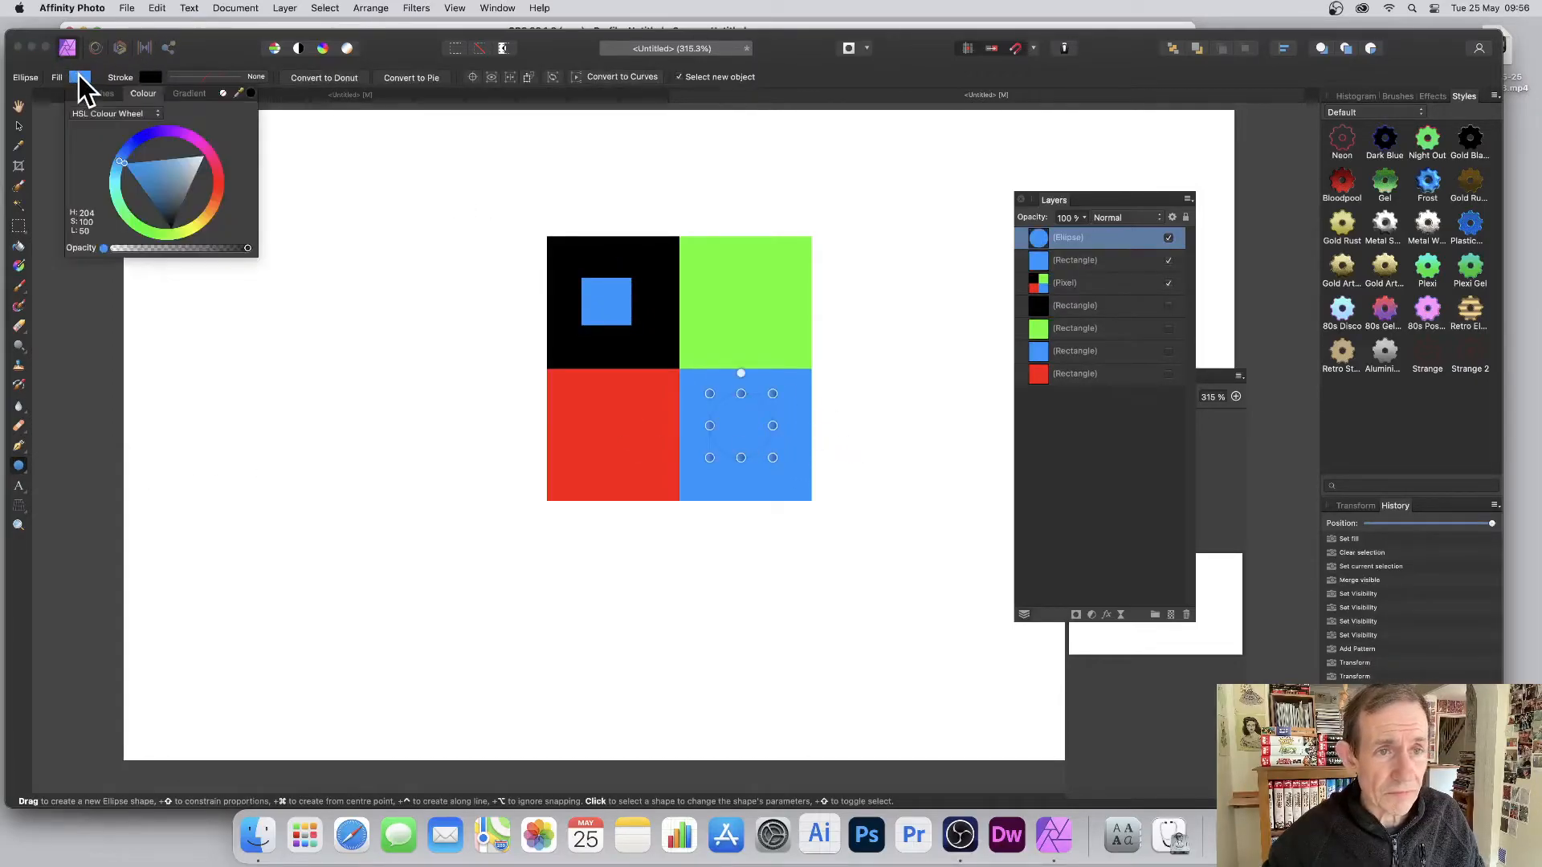
{"action": "left_click", "coordinate": [219, 190]}
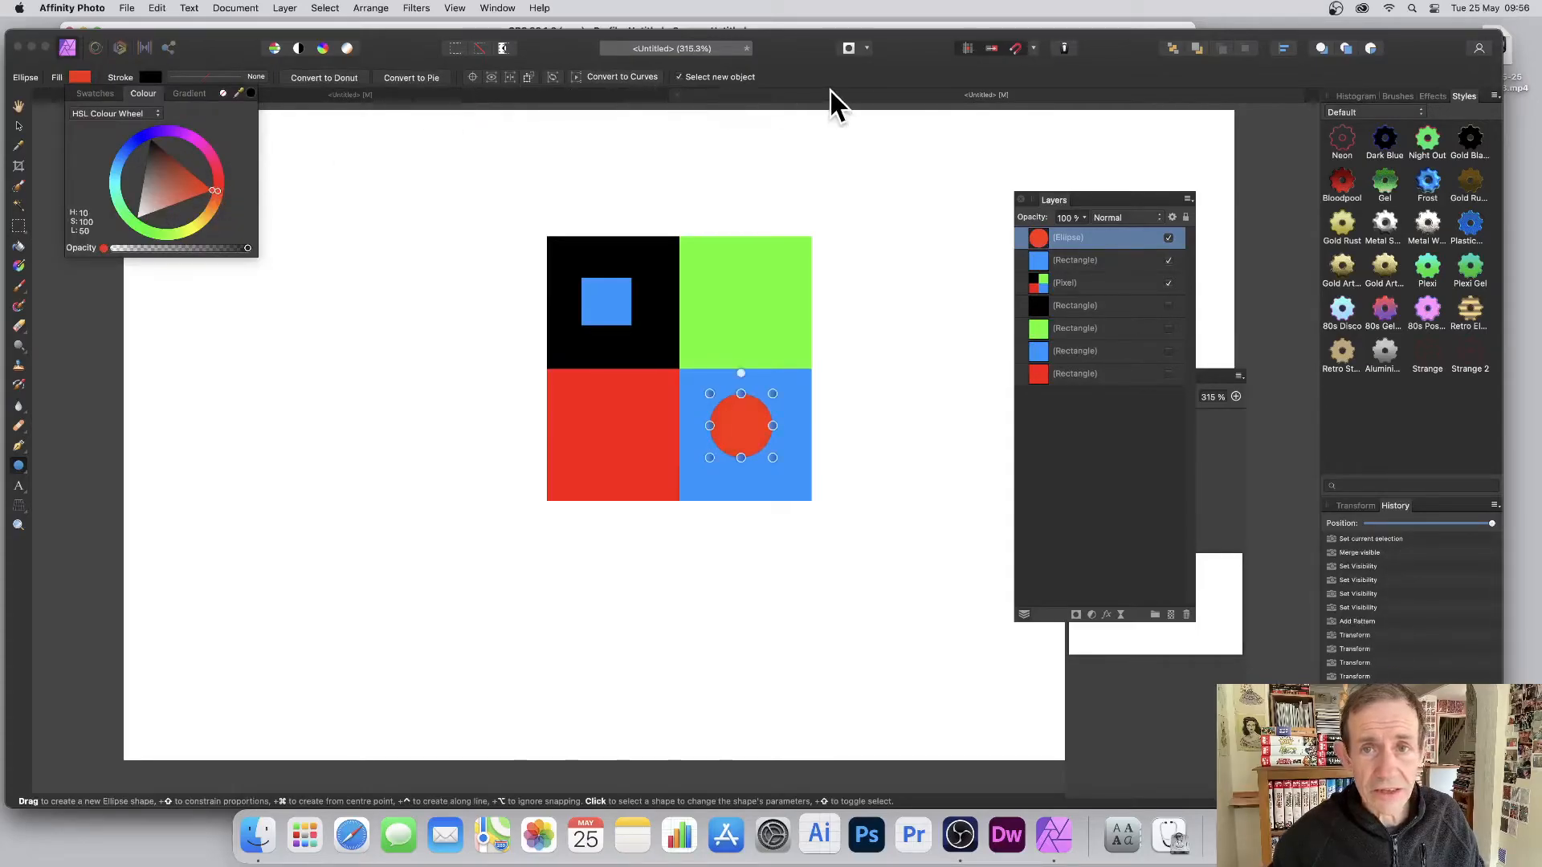
- Merge the red circle, the small blue square and the four-colour tile into one pixel layer
{"action": "left_click", "coordinate": [19, 126]}
{"action": "left_click_drag", "start_coordinate": [391, 184], "coordinate": [890, 551]}
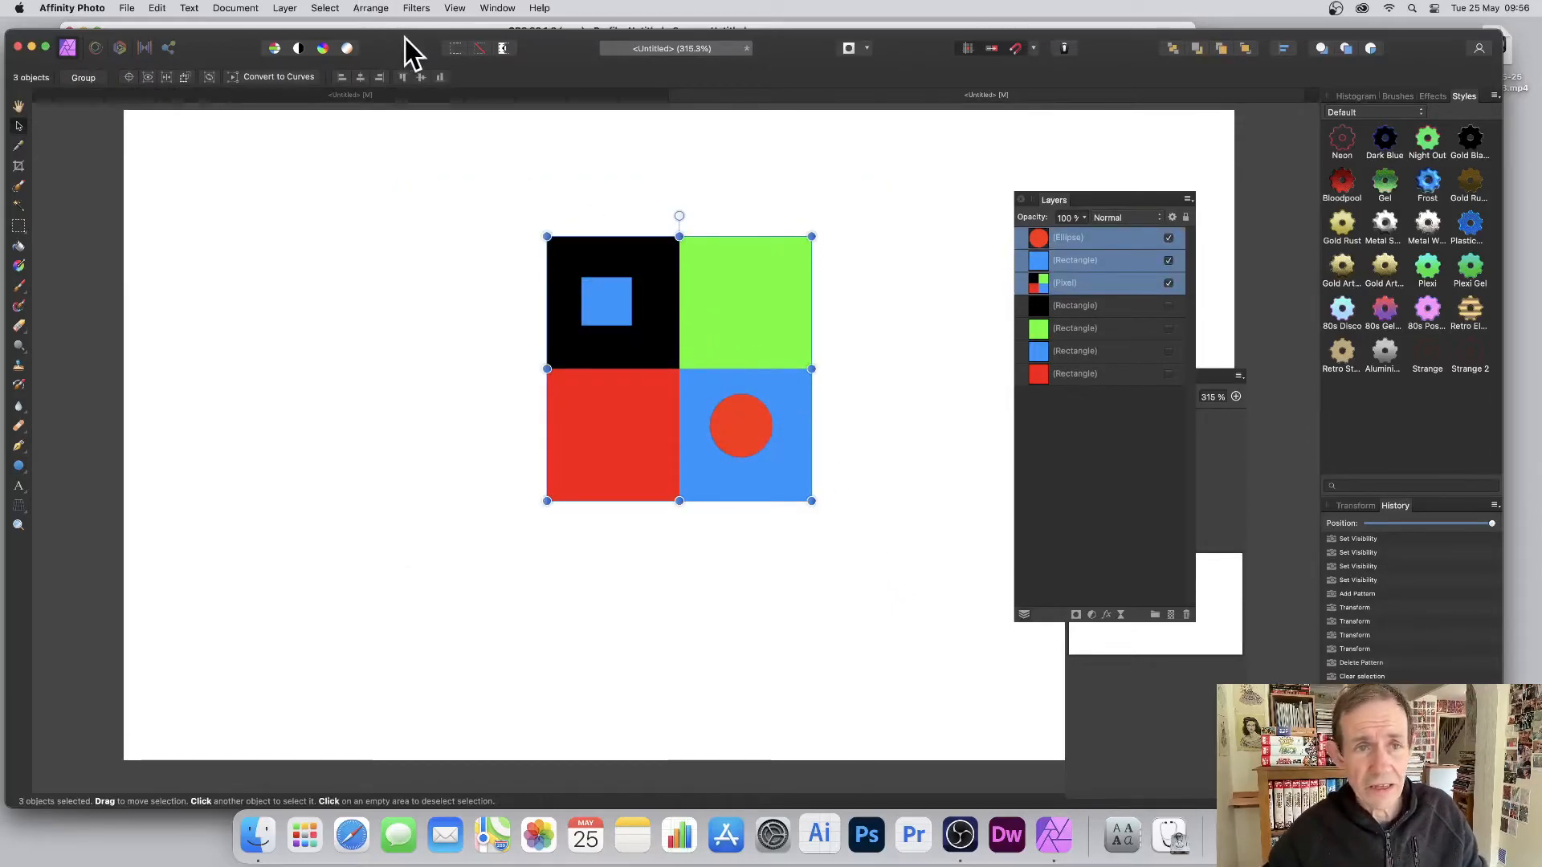
{"action": "left_click", "coordinate": [285, 8]}
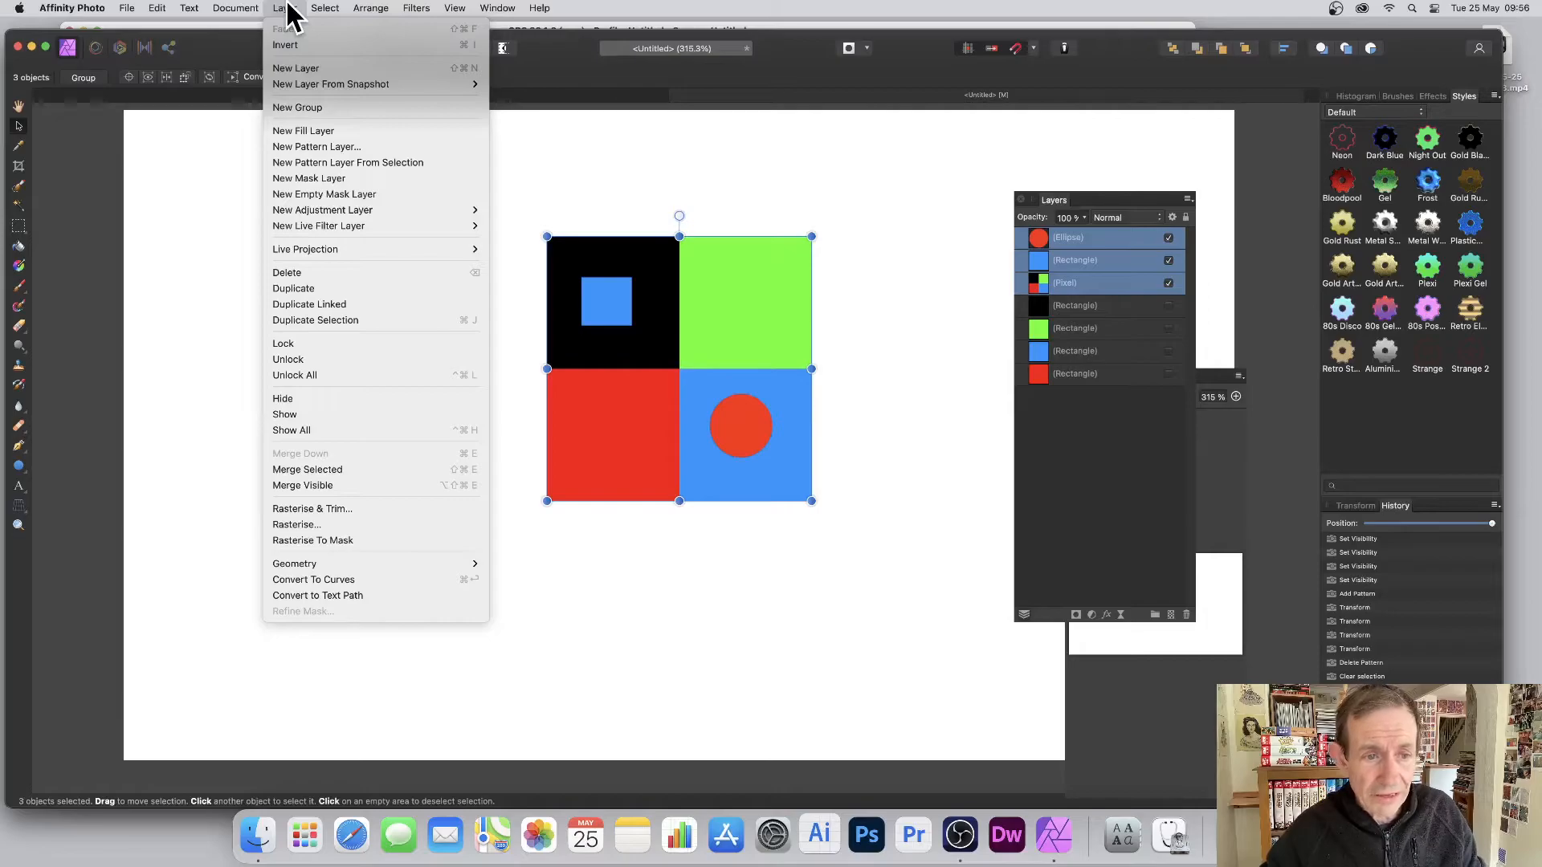
{"action": "left_click", "coordinate": [345, 471]}
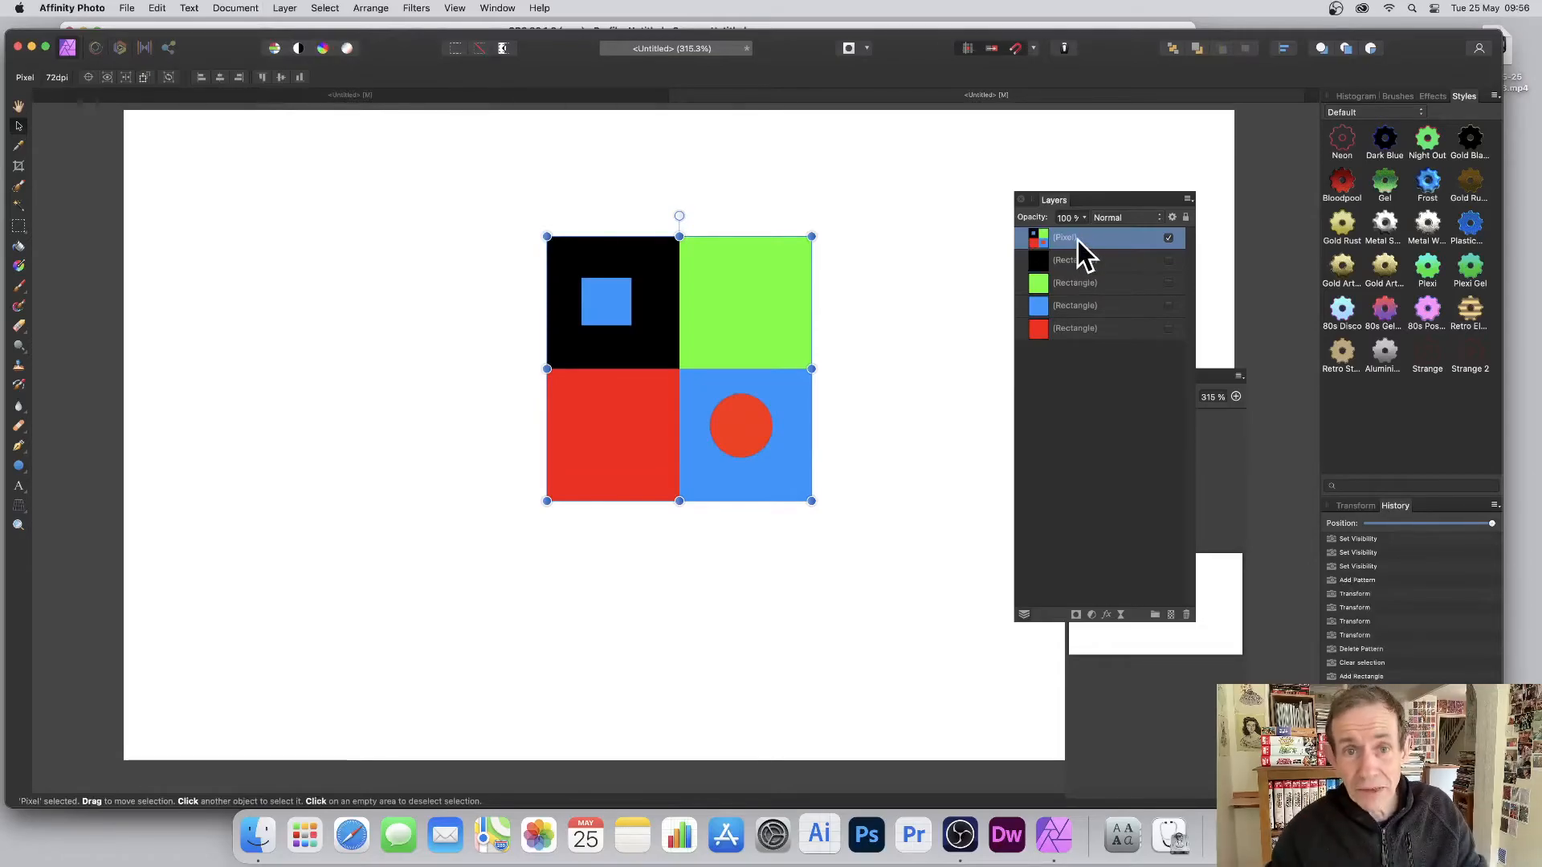
- Create a new pattern layer from the decorated tile, scaled down and rotated about 30° clockwise
{"action": "left_click", "coordinate": [285, 8]}
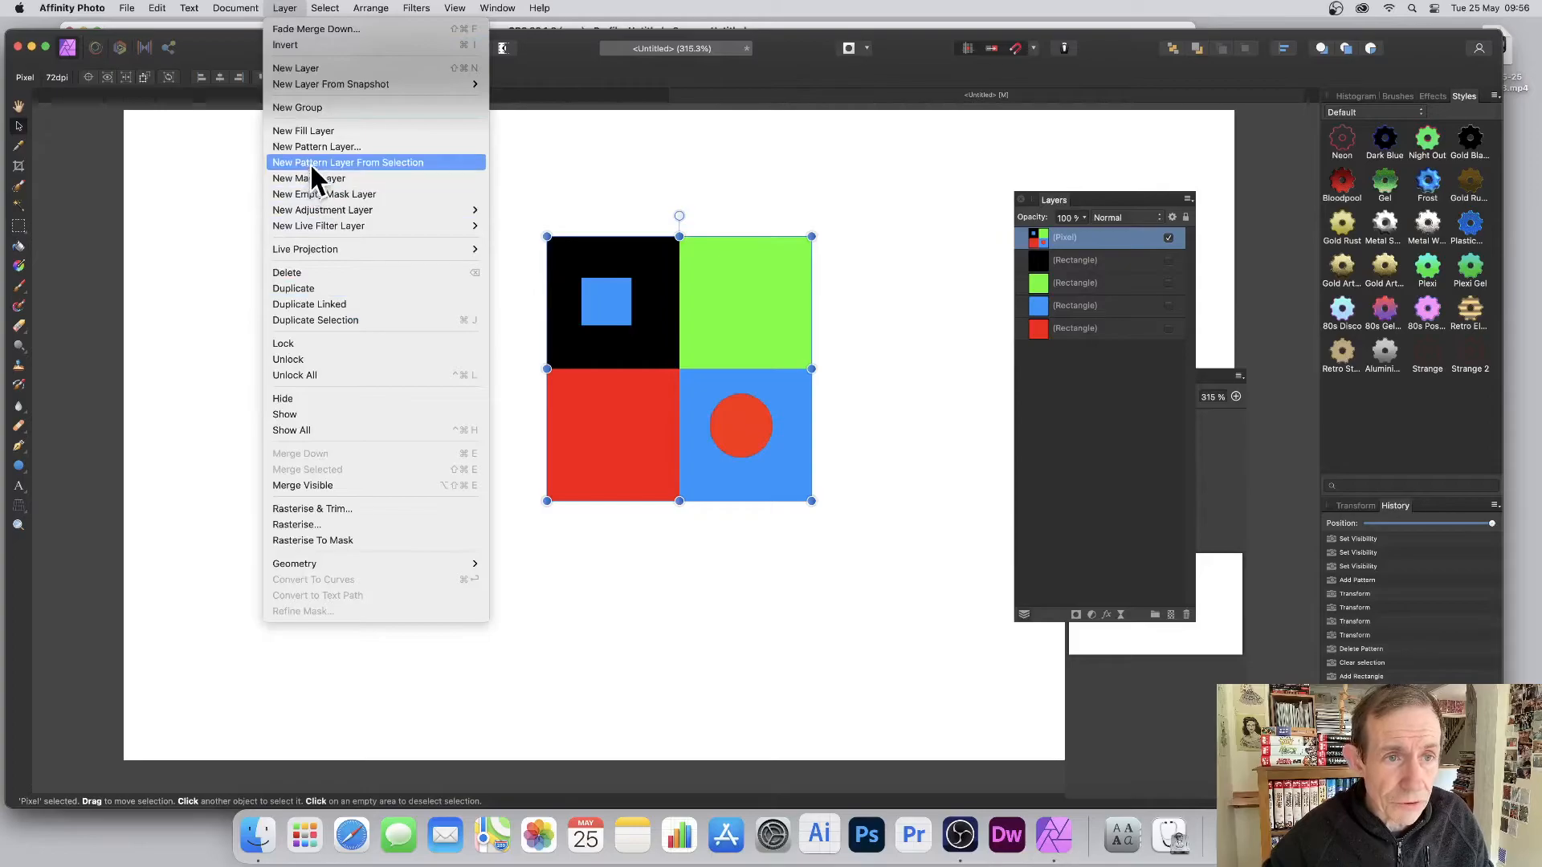
{"action": "left_click", "coordinate": [388, 162]}
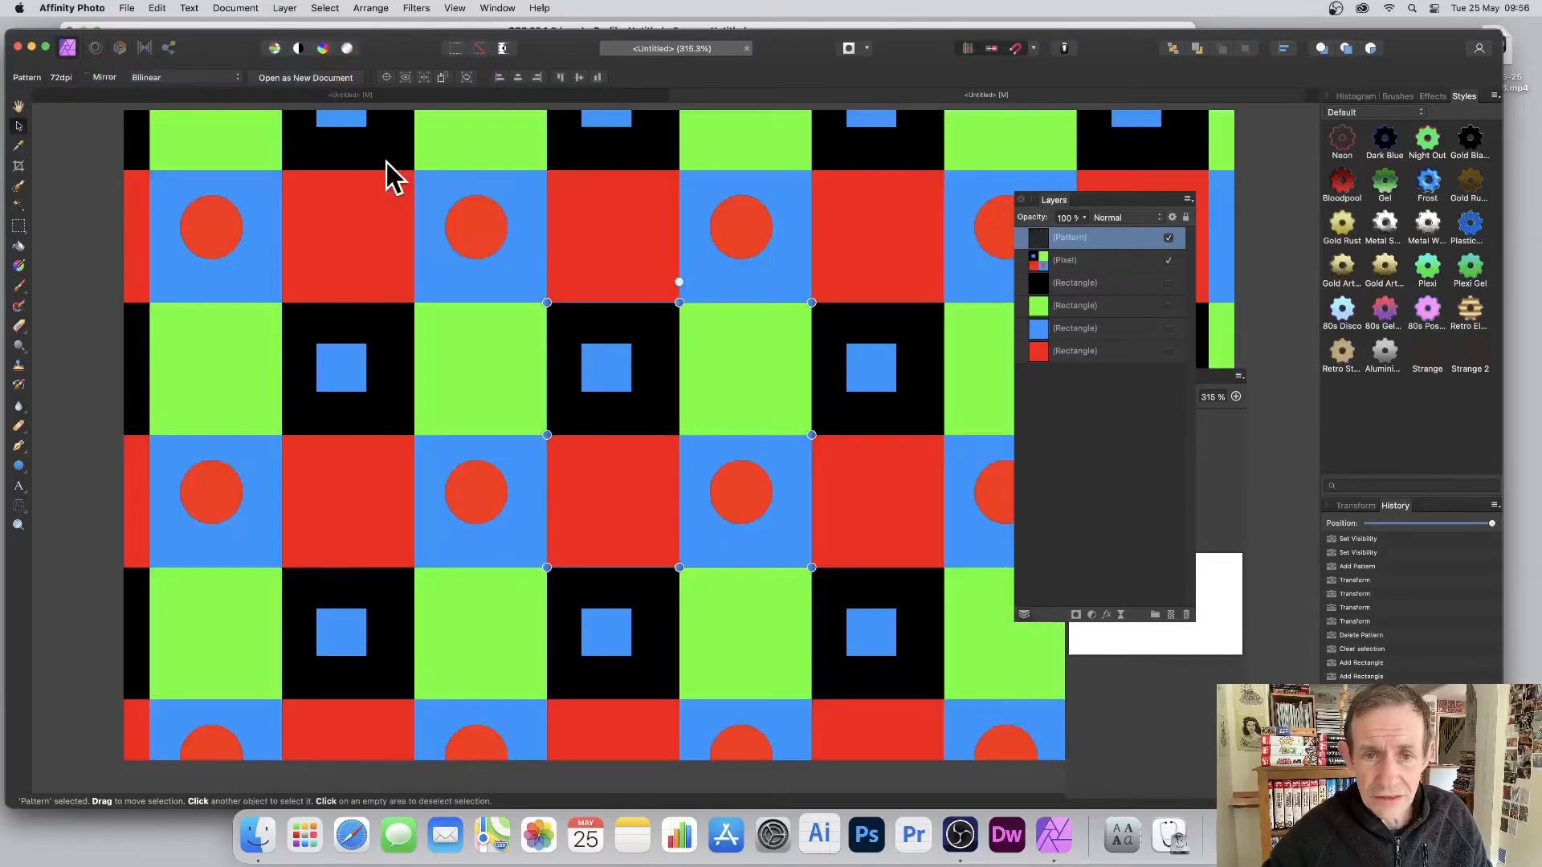
{"action": "left_click_drag", "start_coordinate": [545, 309], "coordinate": [837, 454]}
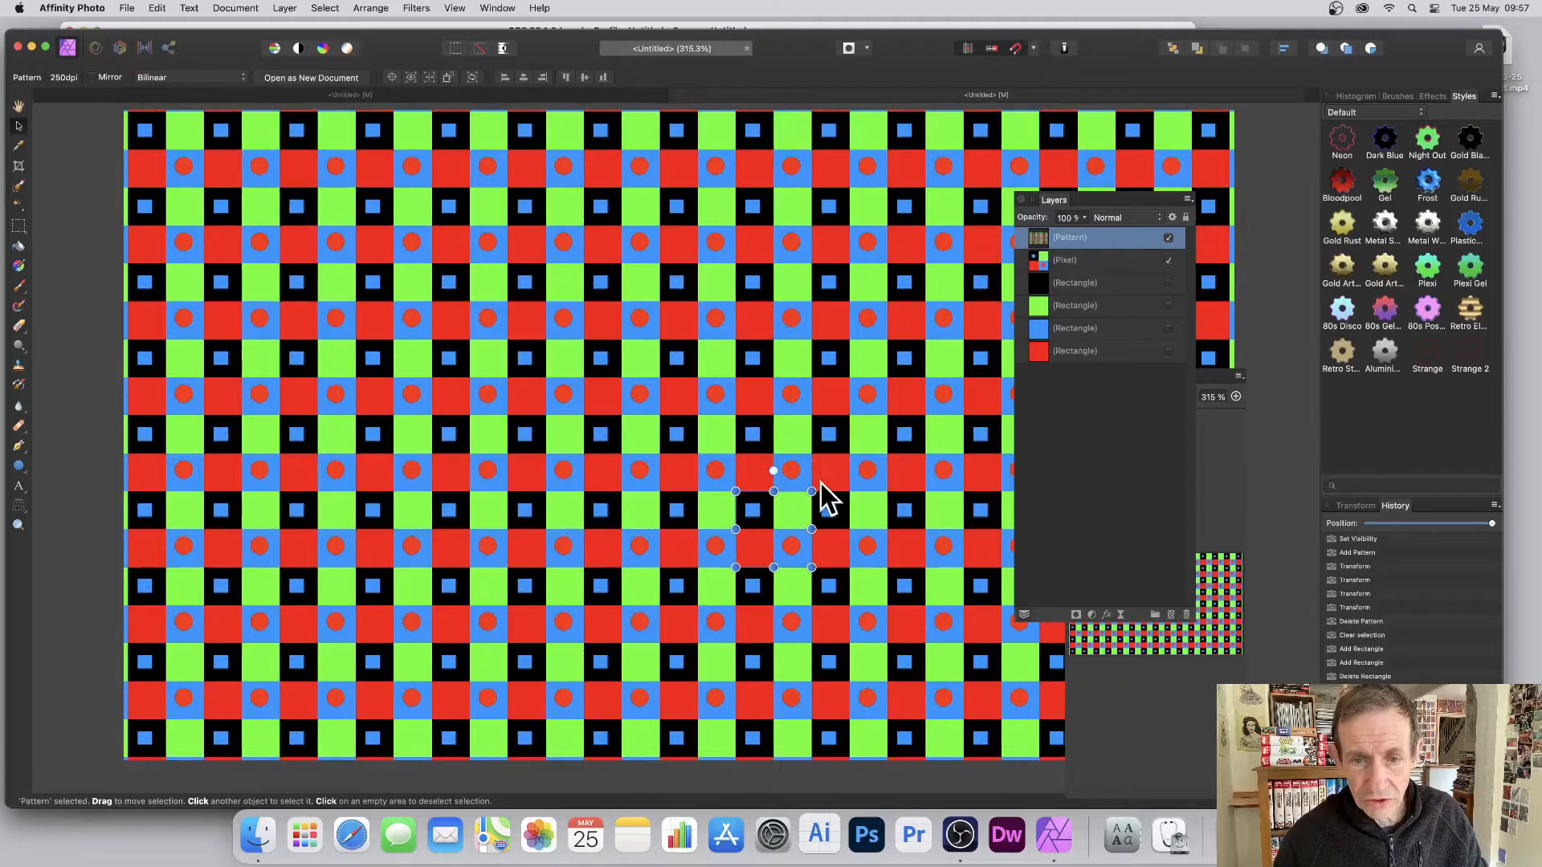
{"action": "left_click_drag", "start_coordinate": [816, 479], "coordinate": [709, 388]}
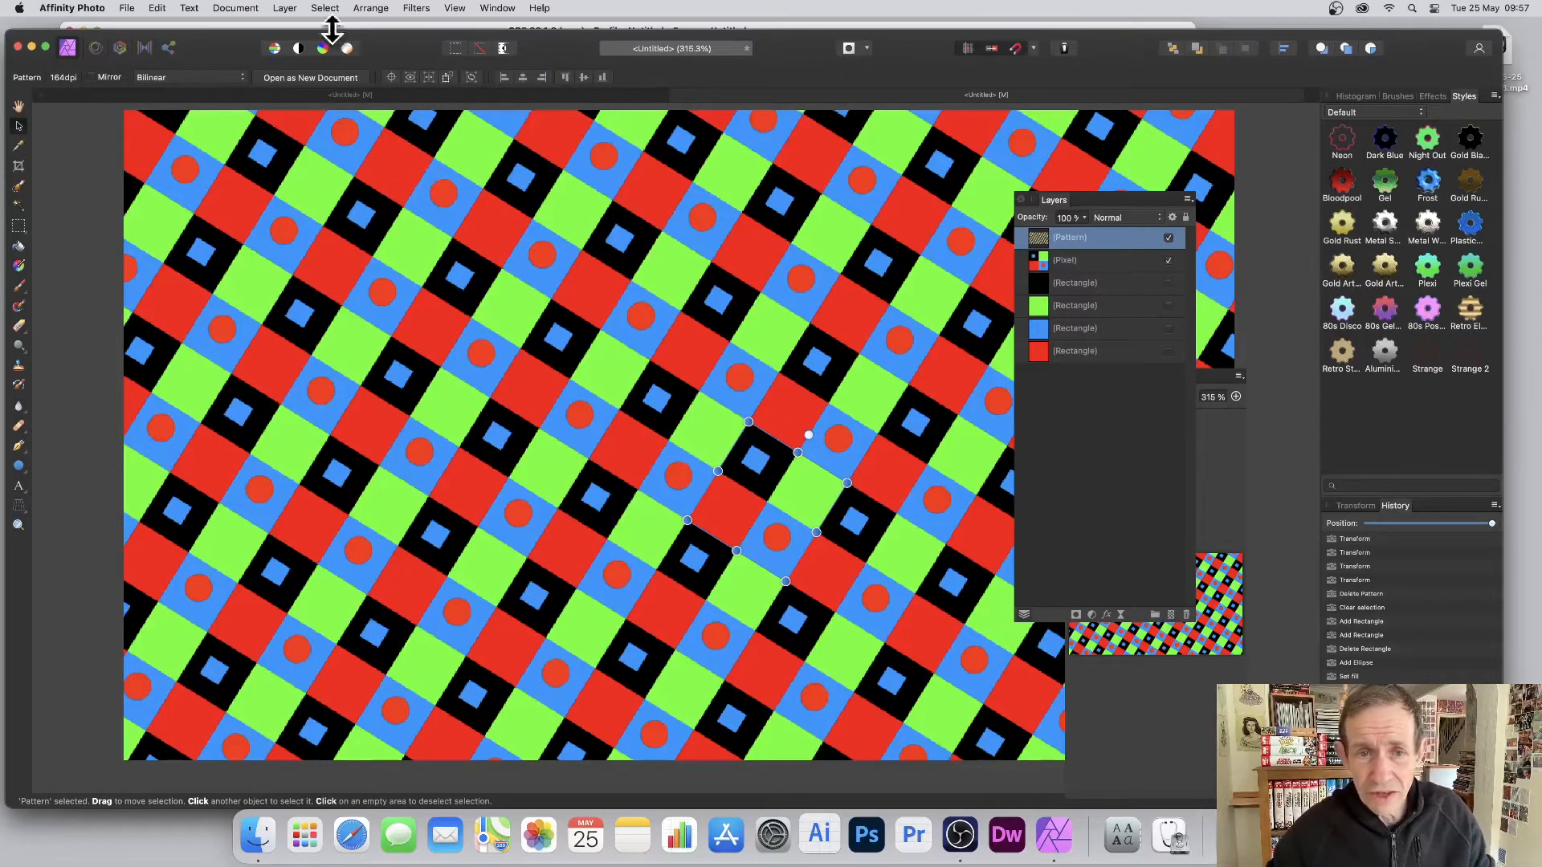
- Rasterise the rotated pattern layer and apply a slight Gaussian Blur that softens the shapes' edges
{"action": "left_click", "coordinate": [285, 10]}
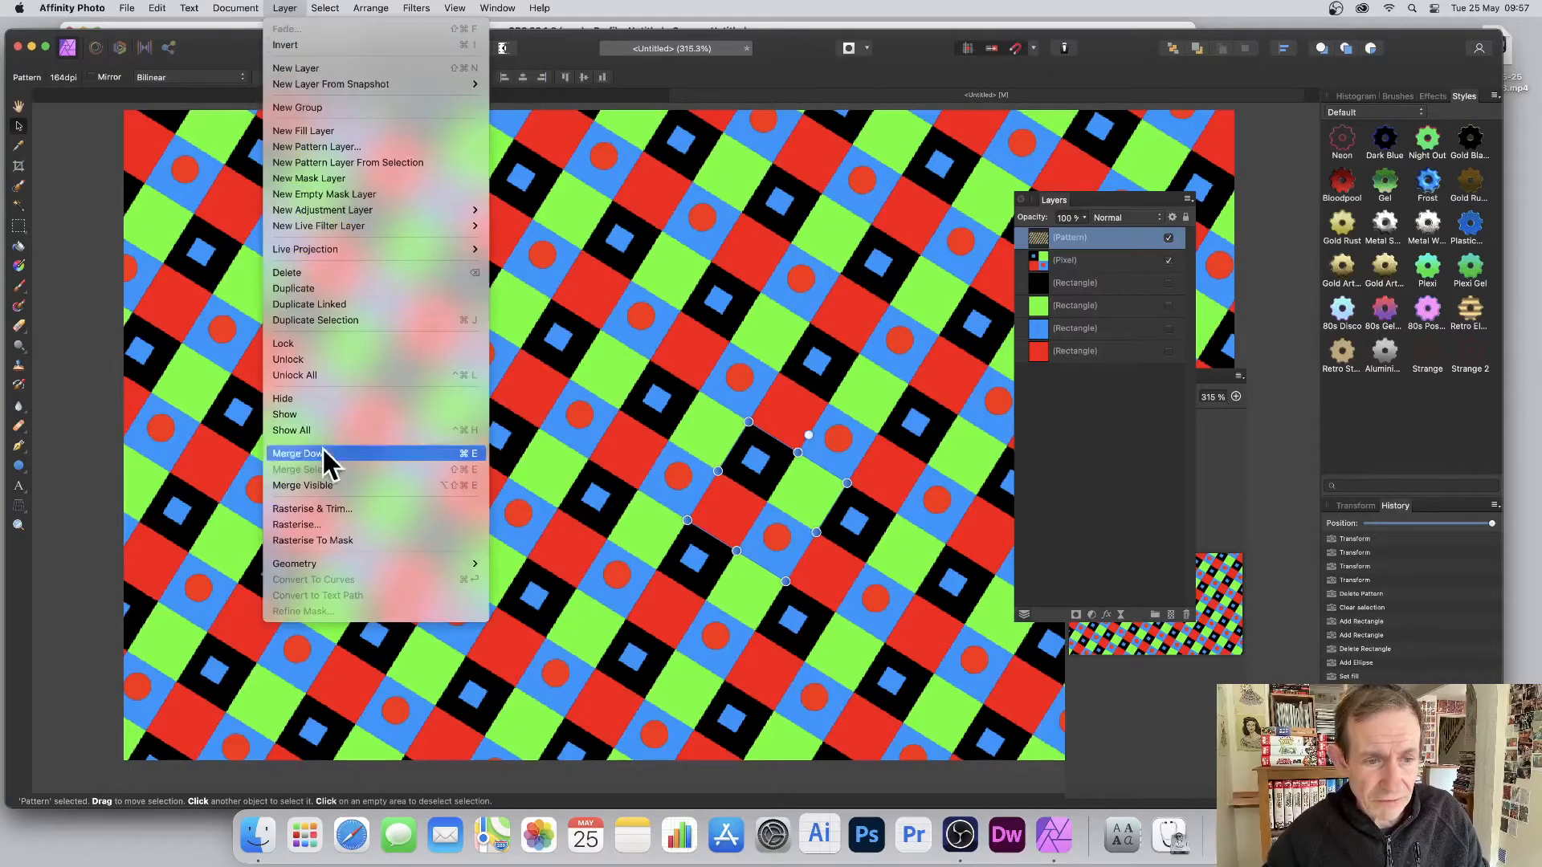
{"action": "left_click", "coordinate": [296, 525]}
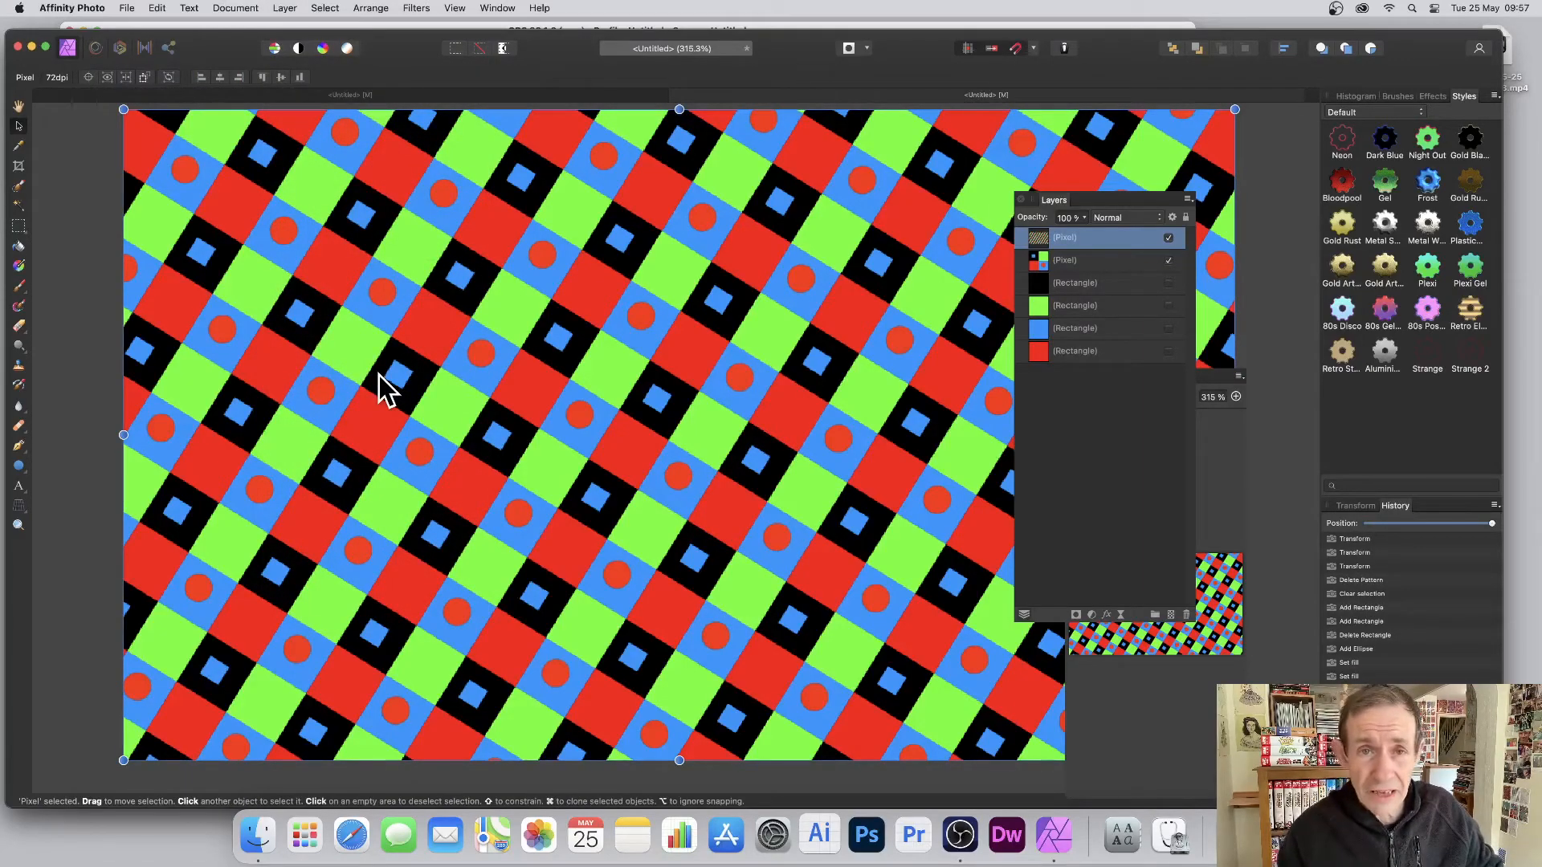
{"action": "left_click", "coordinate": [392, 7]}
{"action": "mouse_move", "coordinate": [413, 7]}
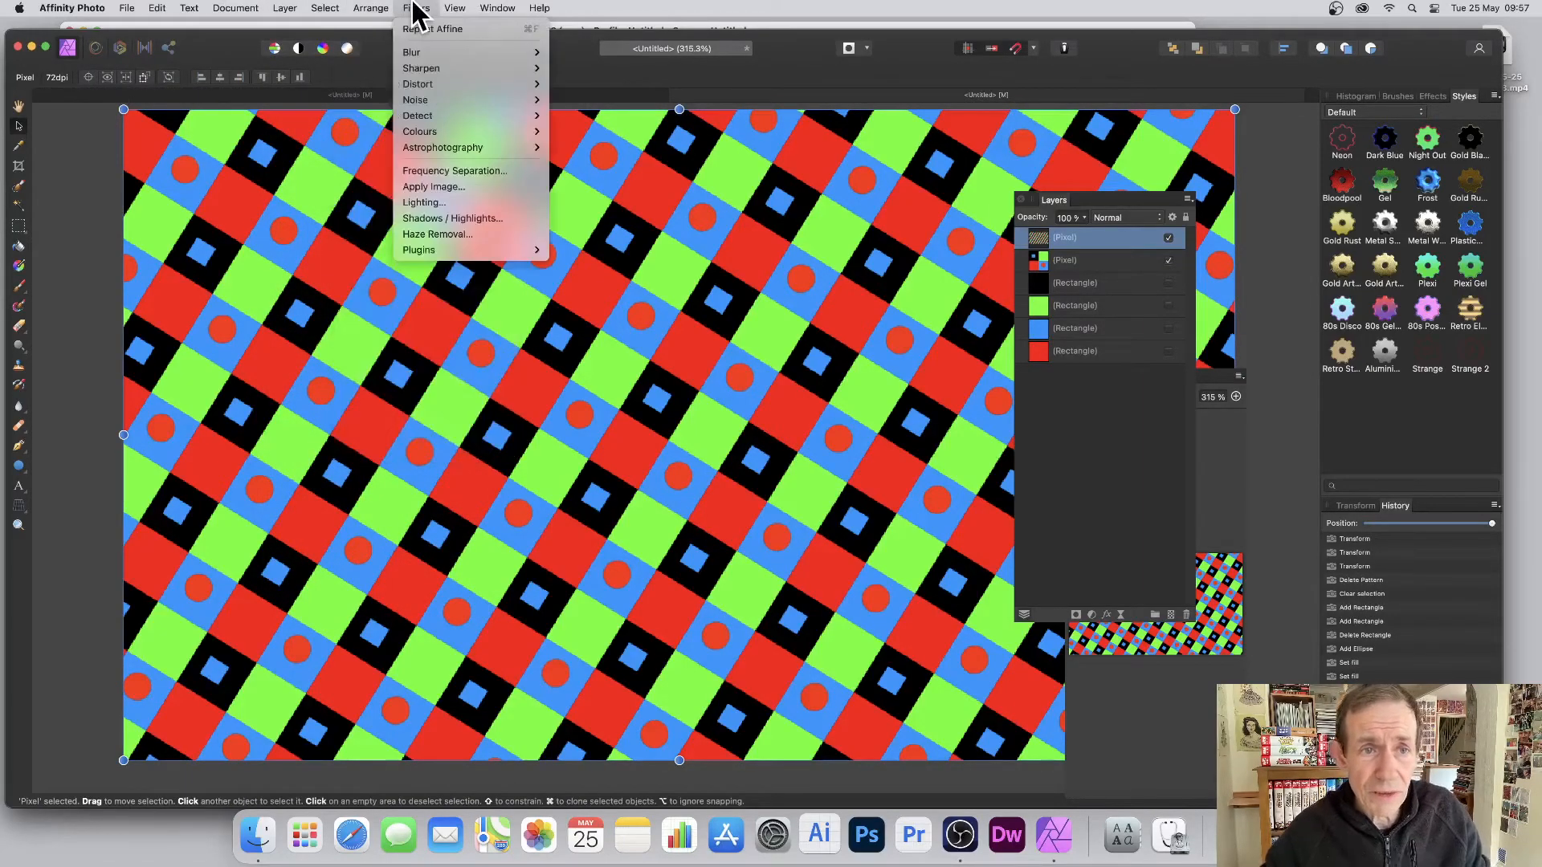
{"action": "mouse_move", "coordinate": [434, 53]}
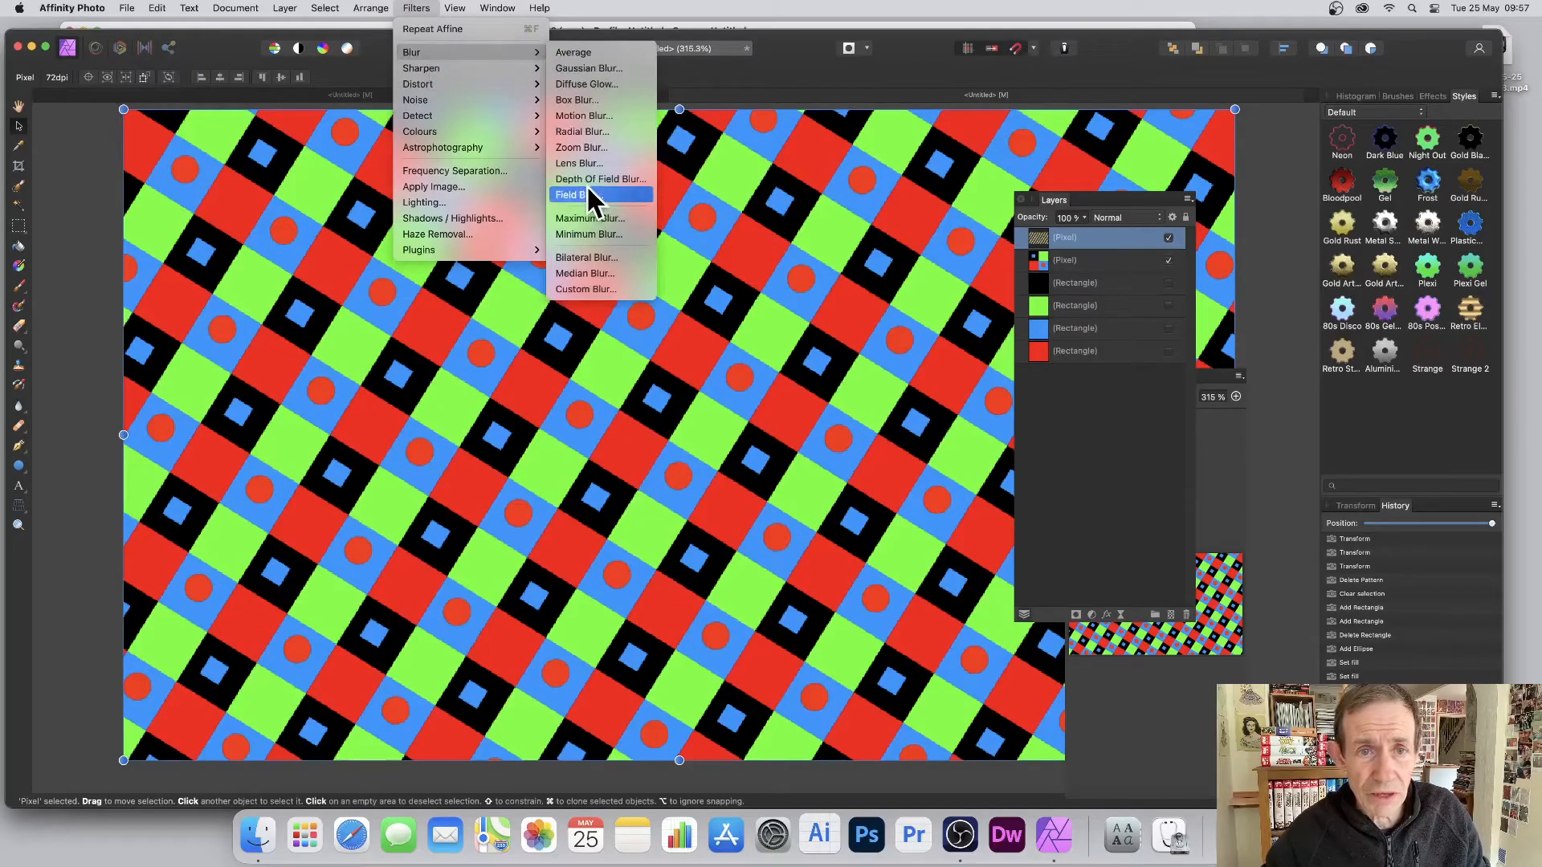
{"action": "left_click", "coordinate": [596, 71]}
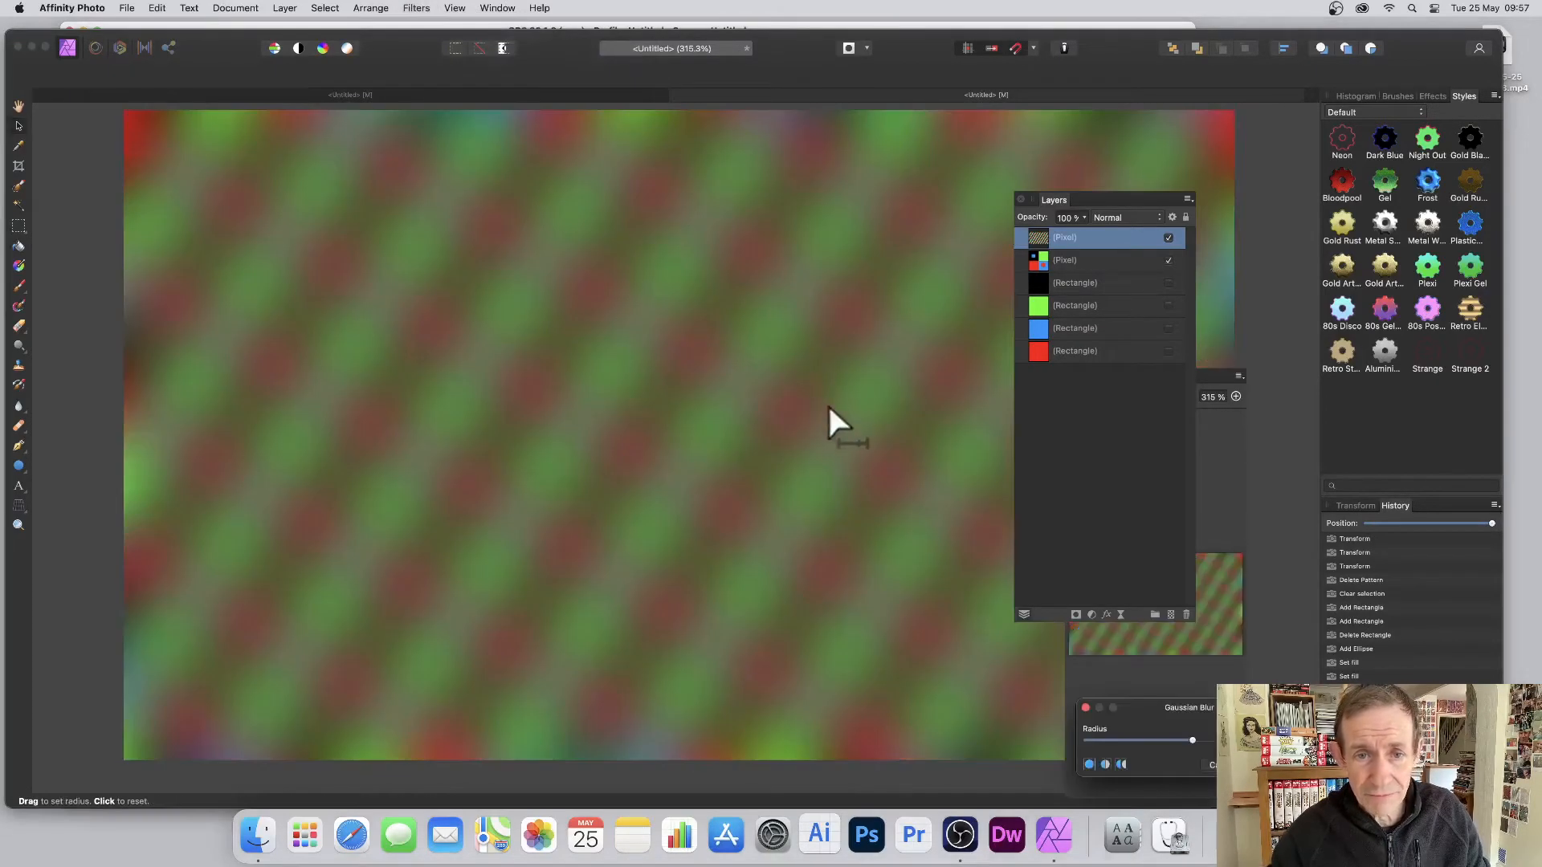
{"action": "mouse_move", "coordinate": [1140, 740]}
{"action": "left_mouse_down"}
{"action": "mouse_move", "coordinate": [1154, 743]}
{"action": "mouse_move", "coordinate": [1140, 740]}
{"action": "left_mouse_up"}
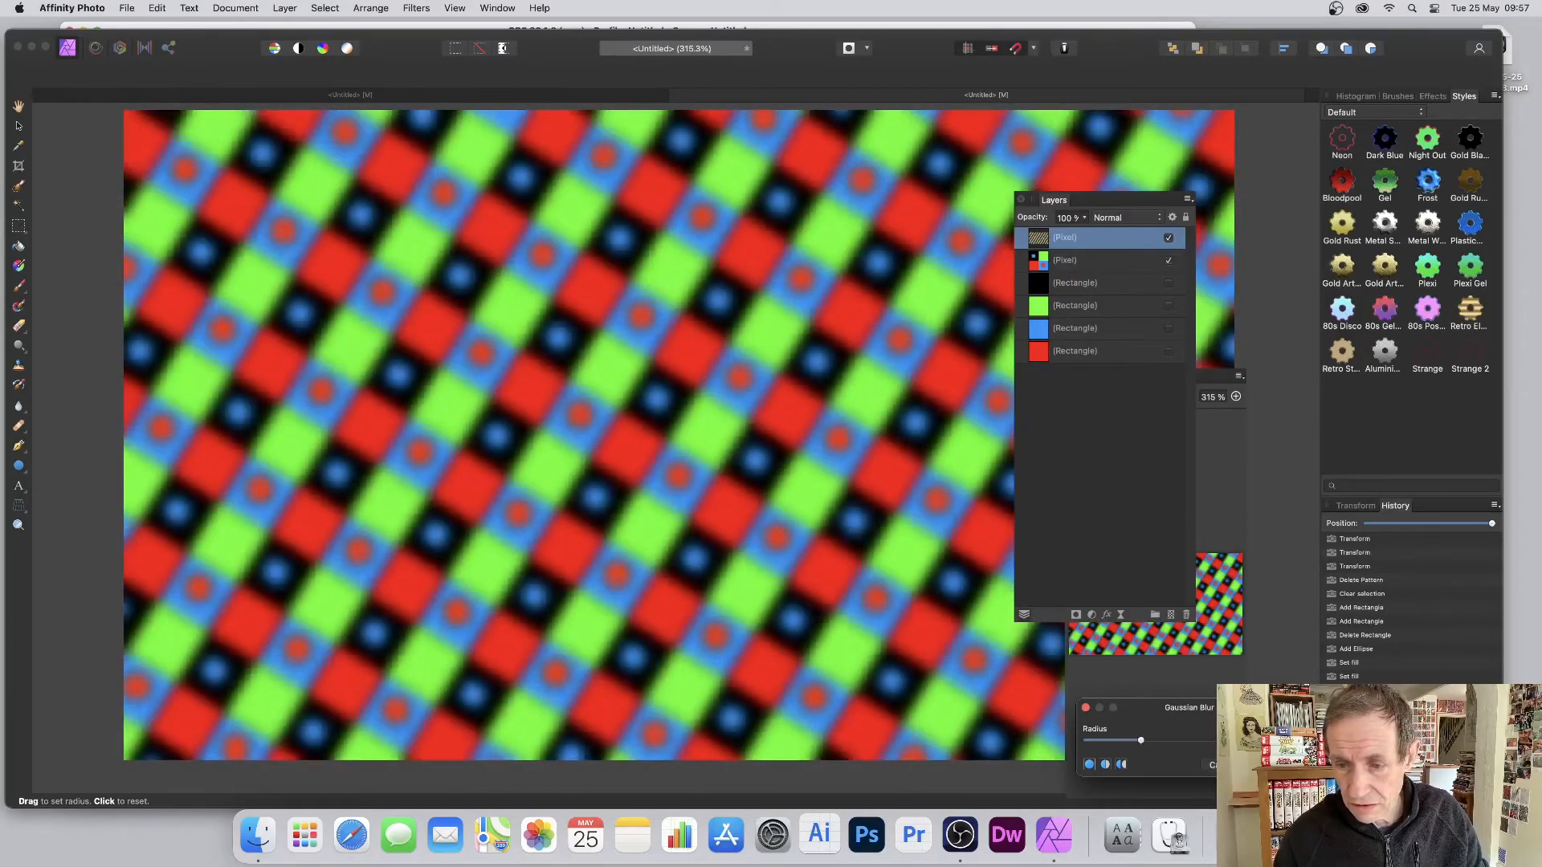
{"action": "key", "text": "Return"}
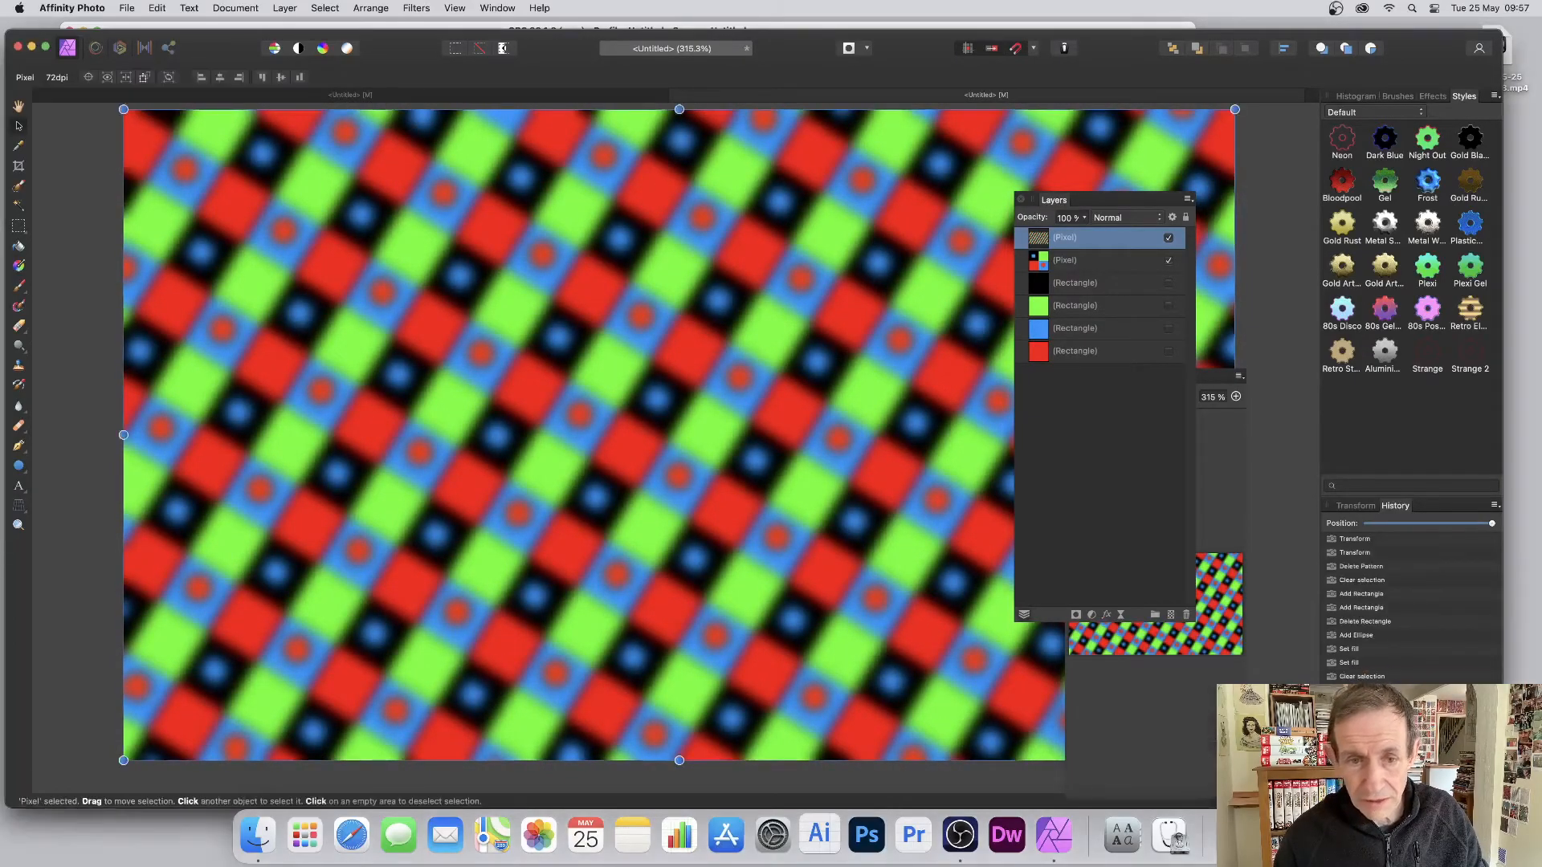
- Start a Deform filter on the blurred pattern with four handles around the centre, pulling the lower-left one towards the canvas's upper-left corner
{"action": "left_click", "coordinate": [413, 10]}
{"action": "mouse_move", "coordinate": [418, 87]}
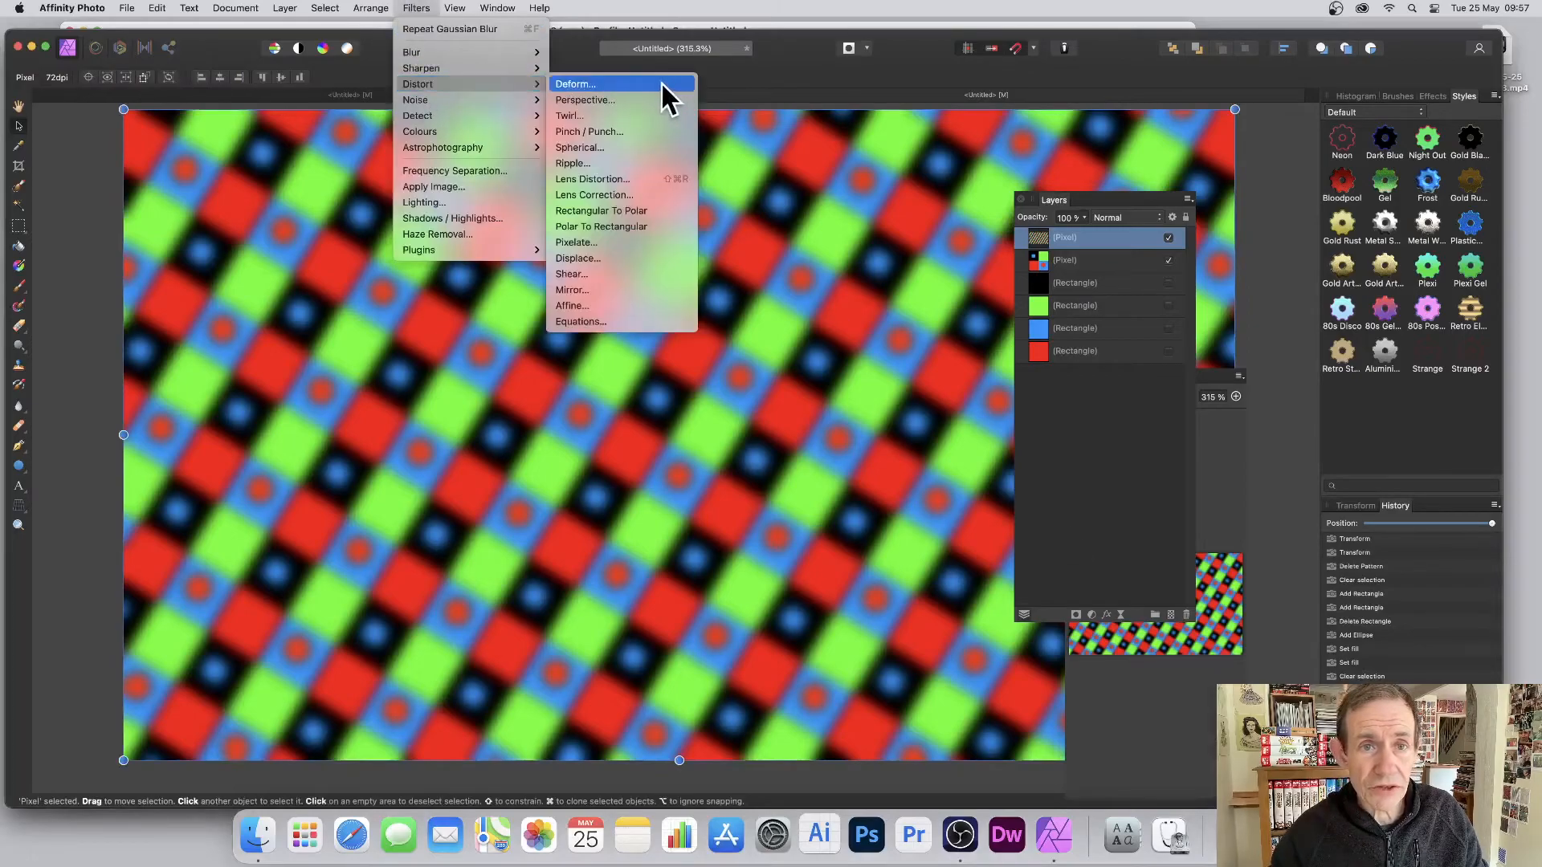
{"action": "left_click", "coordinate": [600, 84]}
{"action": "left_click", "coordinate": [578, 294]}
{"action": "left_click", "coordinate": [846, 363]}
{"action": "left_click", "coordinate": [746, 490]}
{"action": "left_click", "coordinate": [445, 558]}
{"action": "left_click_drag", "start_coordinate": [445, 558], "coordinate": [177, 208]}
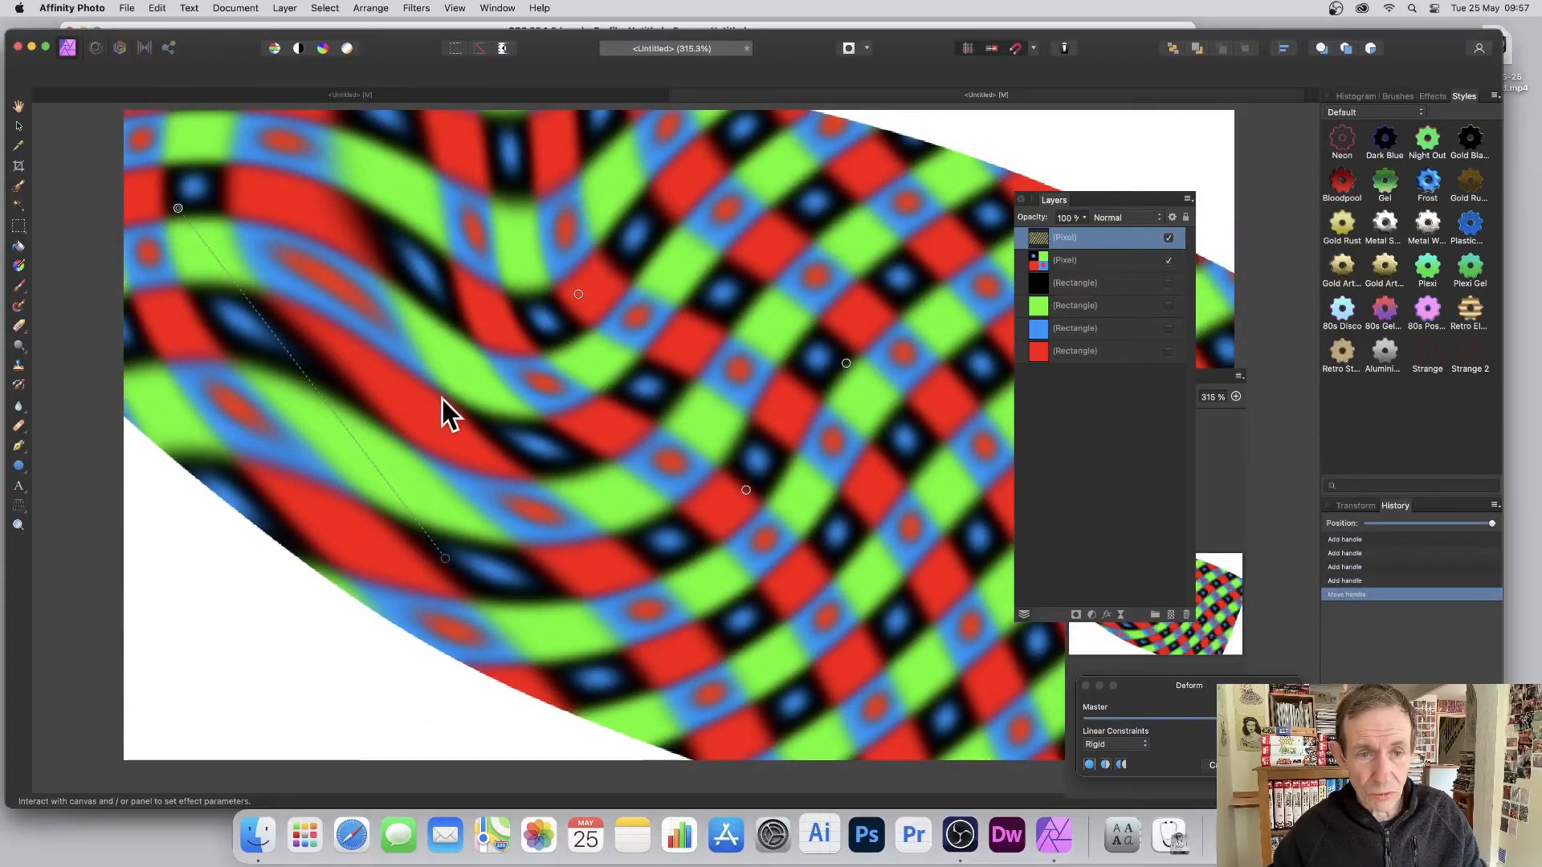
- Add three more deform handles near the centre and pull them towards the lower-left, lower-right and upper-right of the canvas
{"action": "left_click", "coordinate": [511, 466]}
{"action": "left_click_drag", "start_coordinate": [510, 466], "coordinate": [246, 681]}
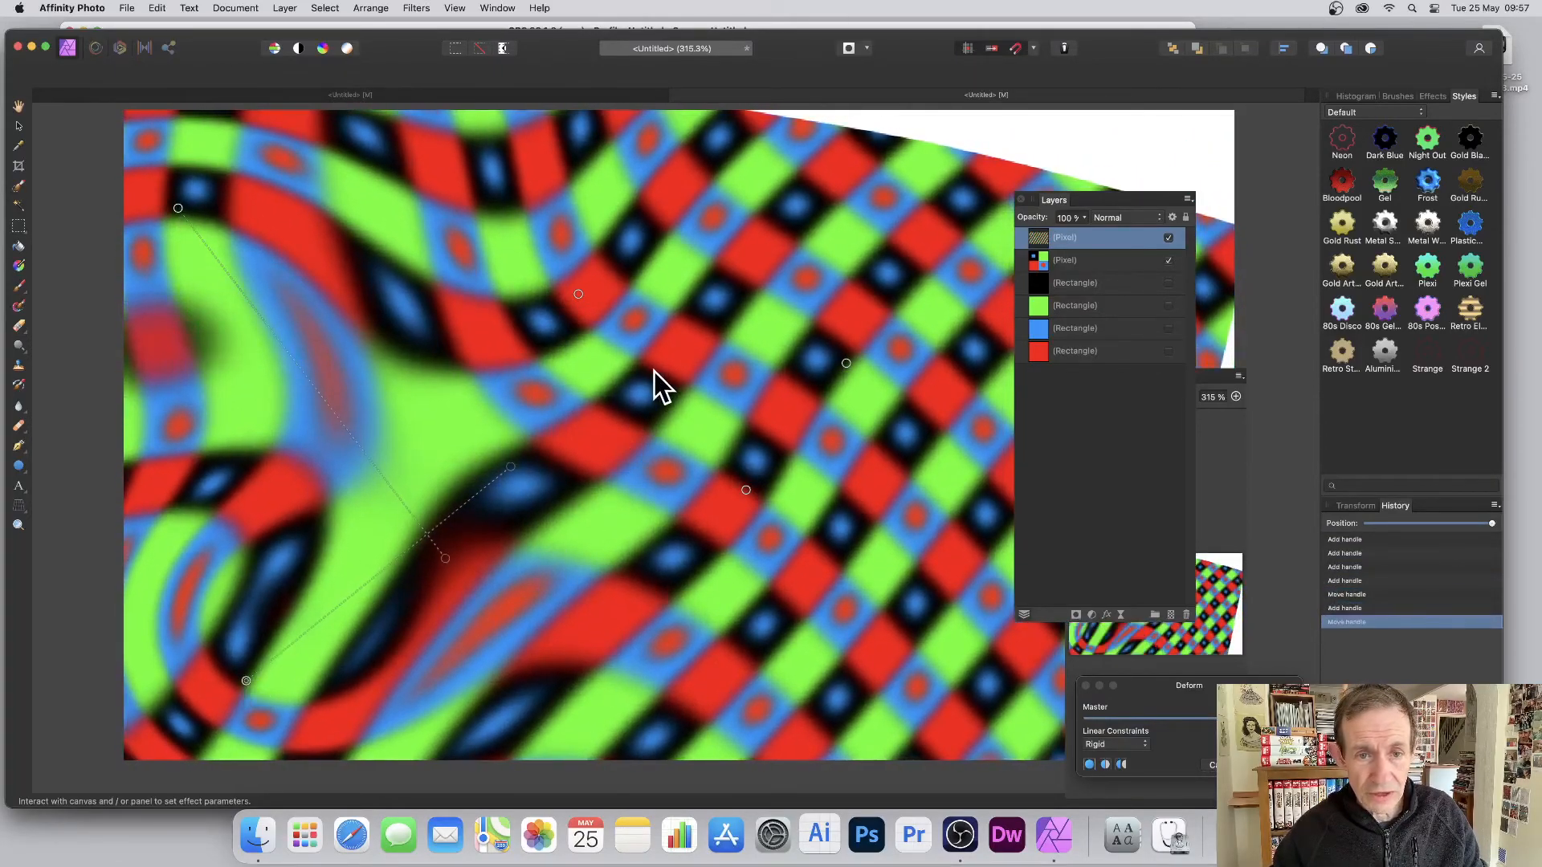
{"action": "left_click", "coordinate": [654, 371]}
{"action": "left_click_drag", "start_coordinate": [654, 371], "coordinate": [894, 578]}
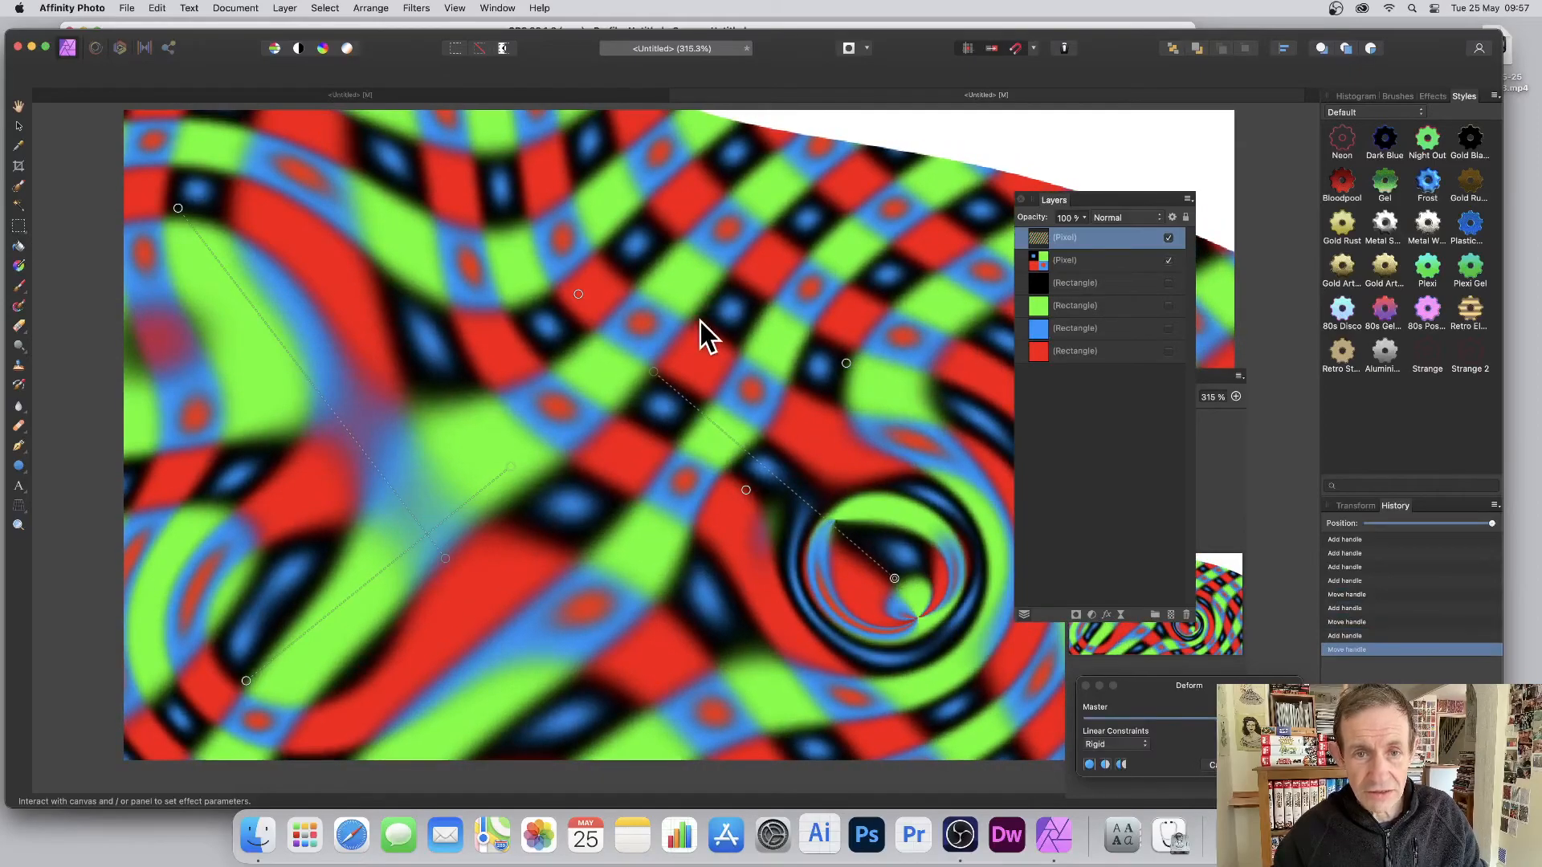
{"action": "left_click", "coordinate": [700, 322]}
{"action": "left_click_drag", "start_coordinate": [700, 321], "coordinate": [1112, 88]}
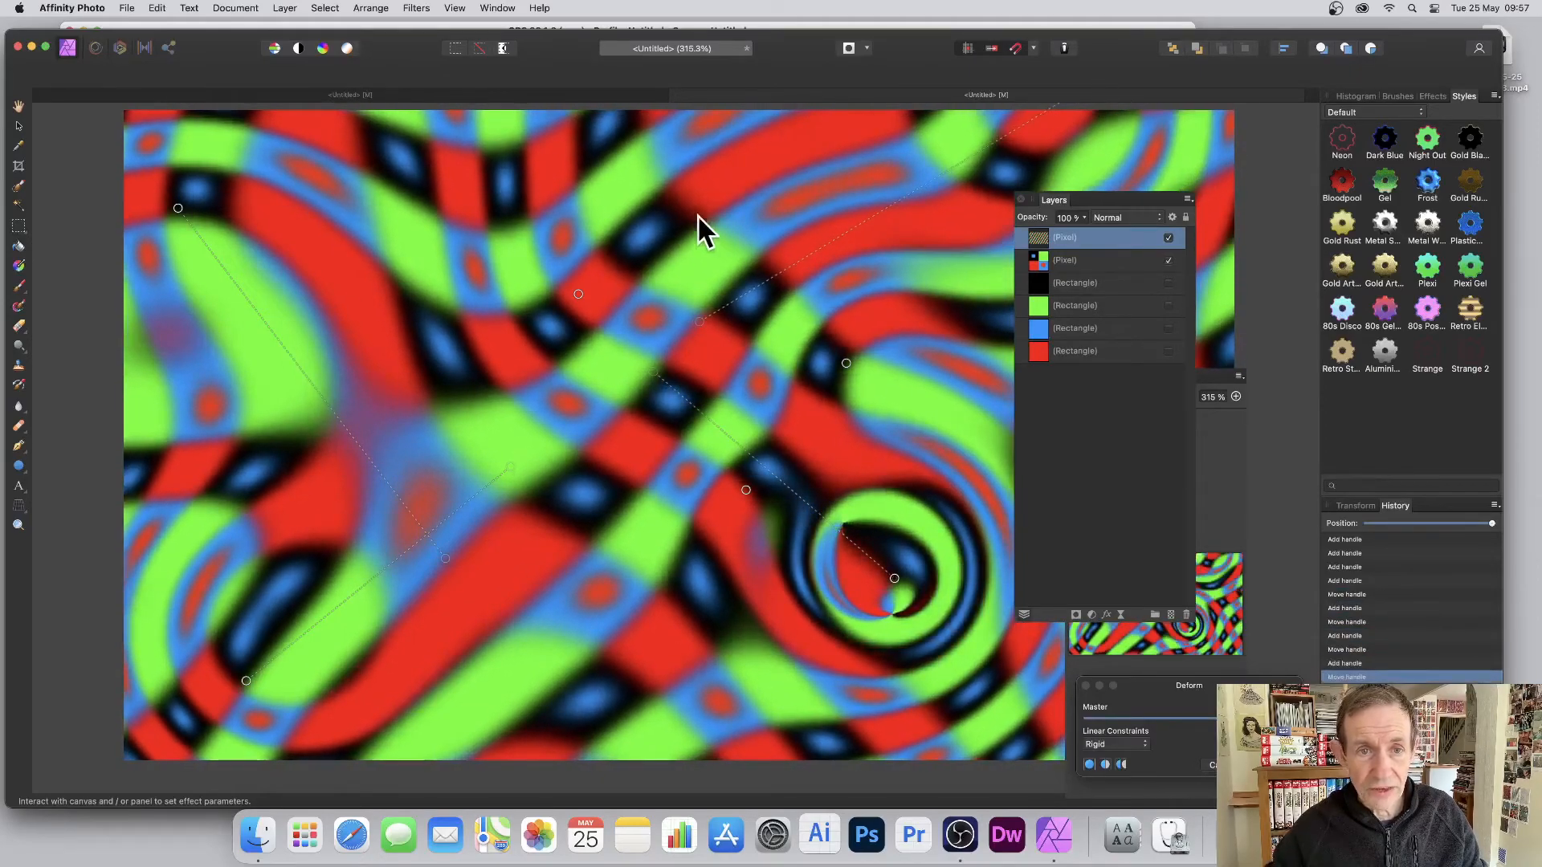
- Move the upper-middle deform handle slightly up and left, apply the deformation, and repeat the Deform filter on the layer
{"action": "left_click_drag", "start_coordinate": [578, 295], "coordinate": [507, 202]}
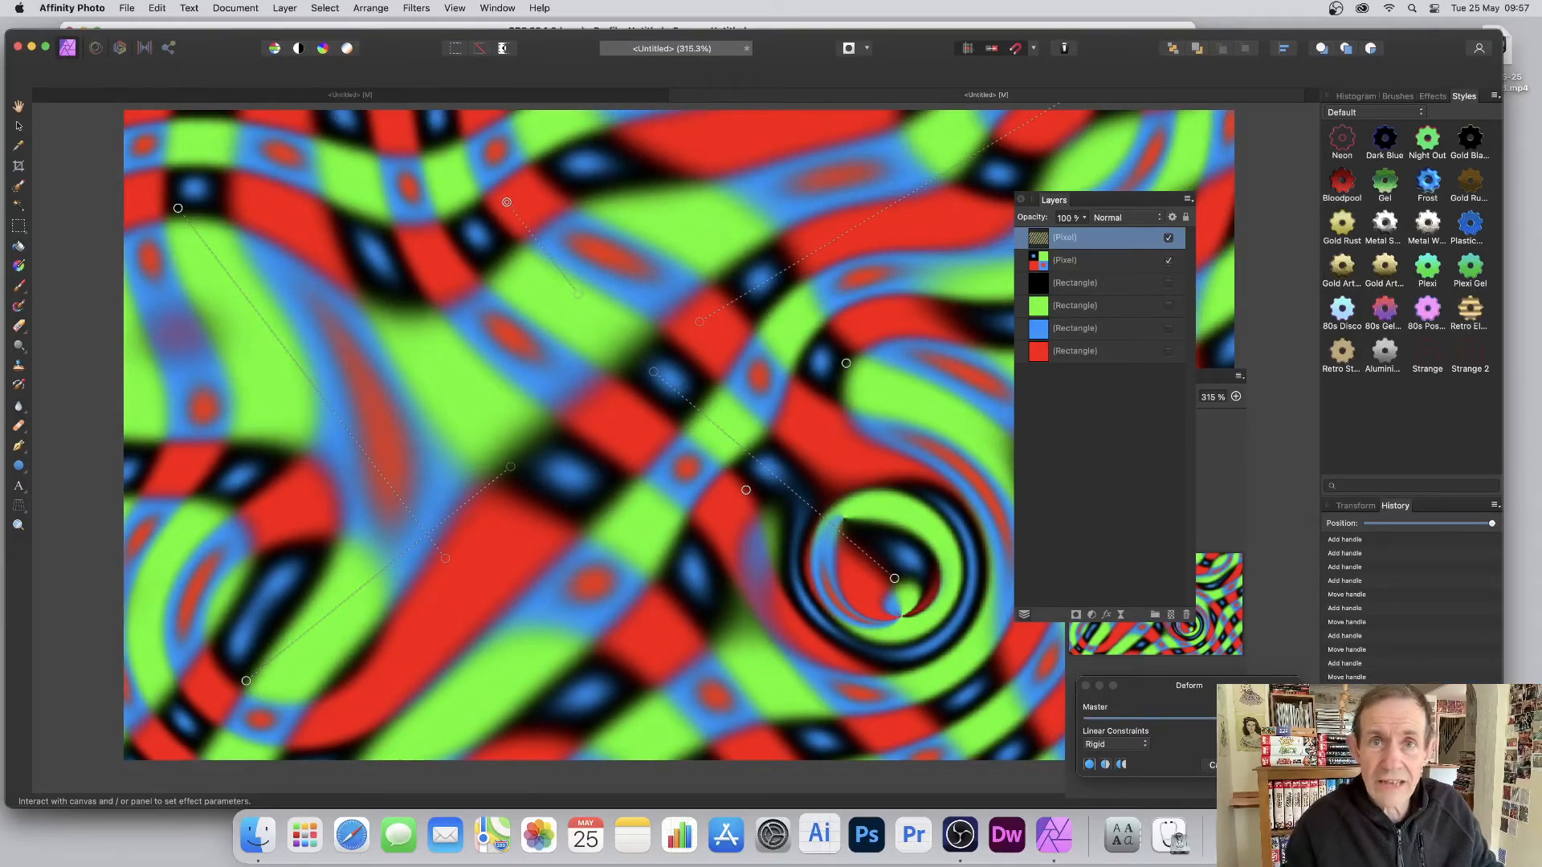
{"action": "key", "text": "v"}
{"action": "left_click", "coordinate": [406, 8]}
{"action": "left_click", "coordinate": [412, 24]}
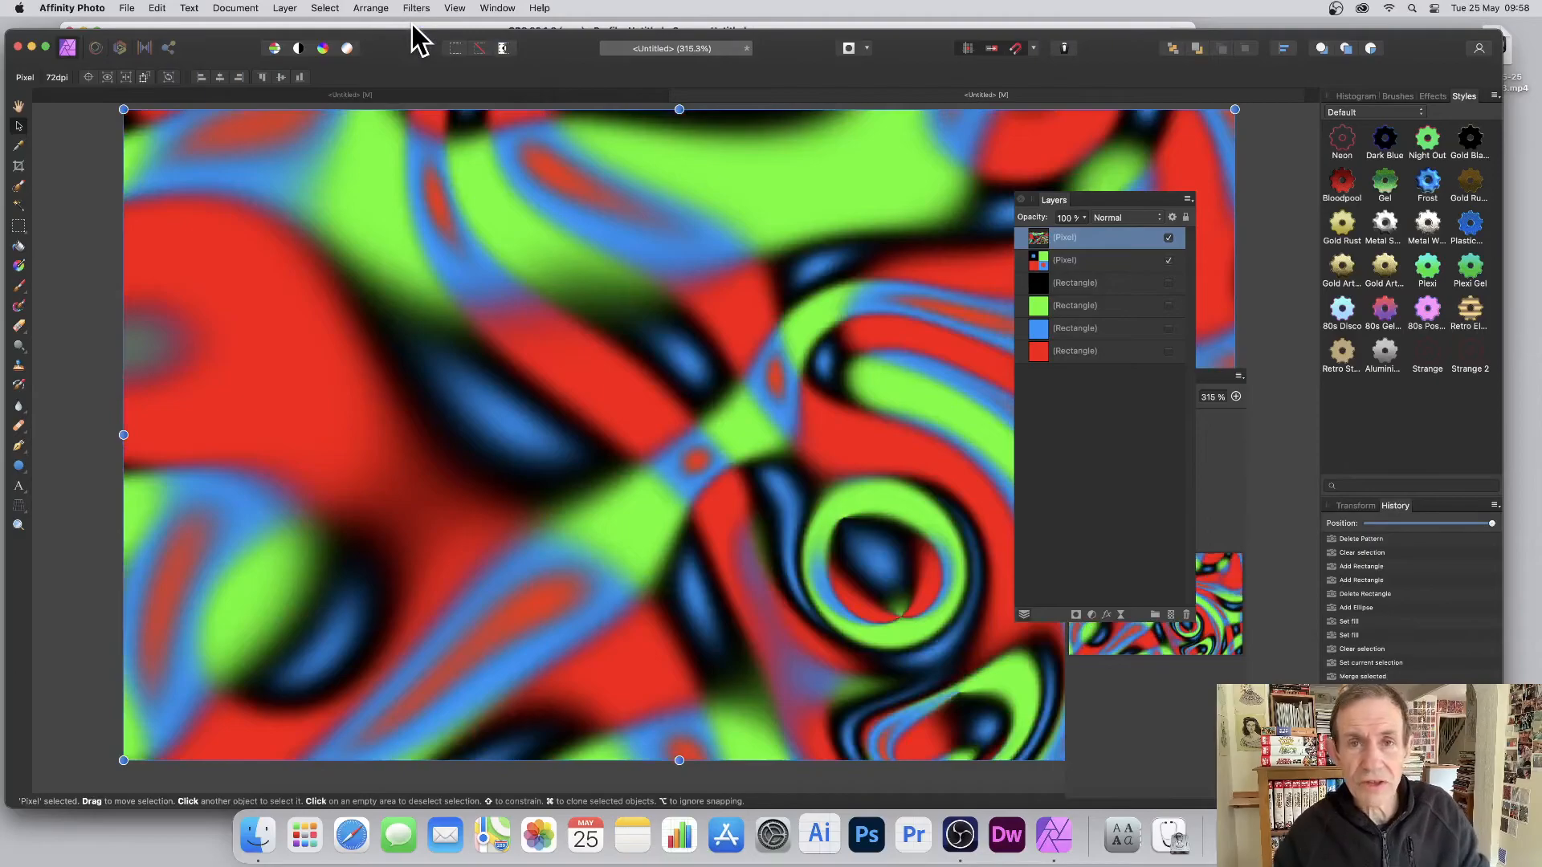